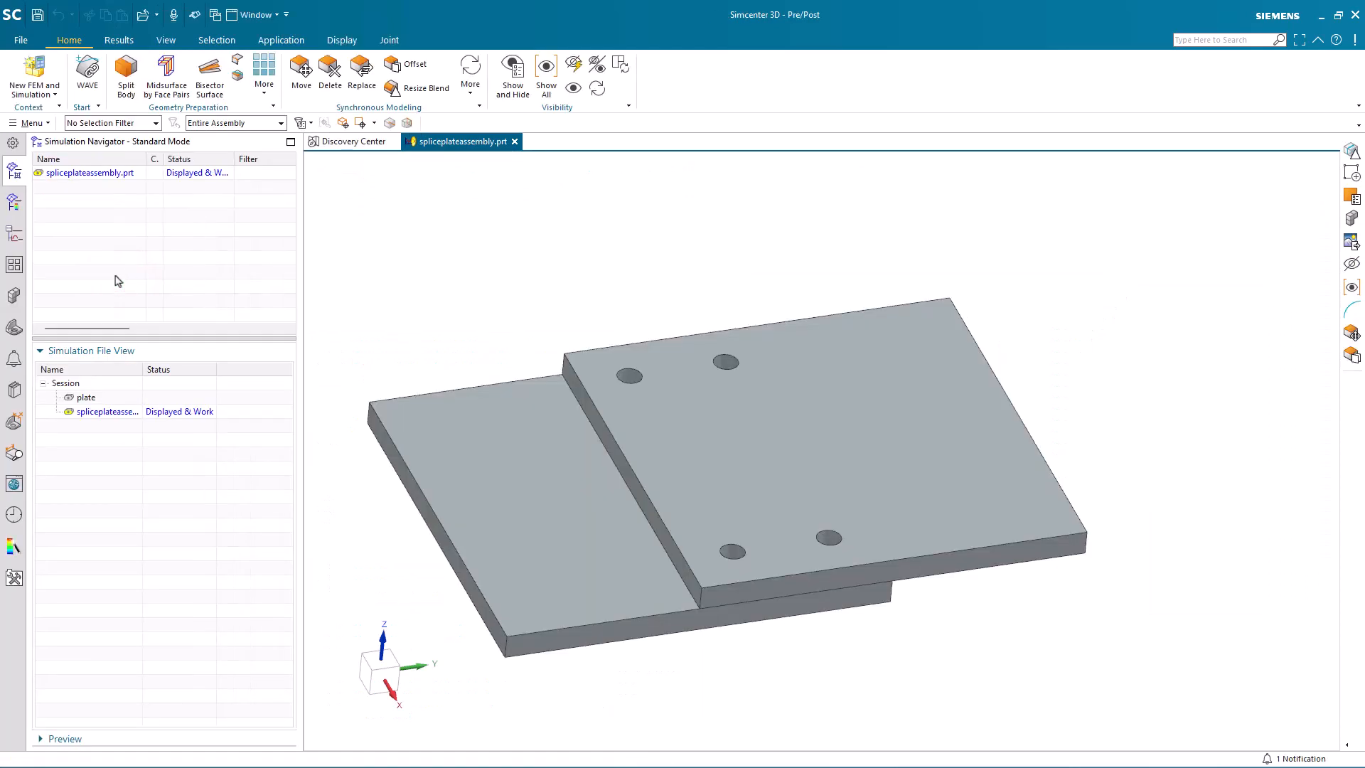
Step: Create a Simcenter Nastran structural FEM and simulation with an idealized part, no bodies and a SOL 101 Linear Statics solution
click(22, 76)
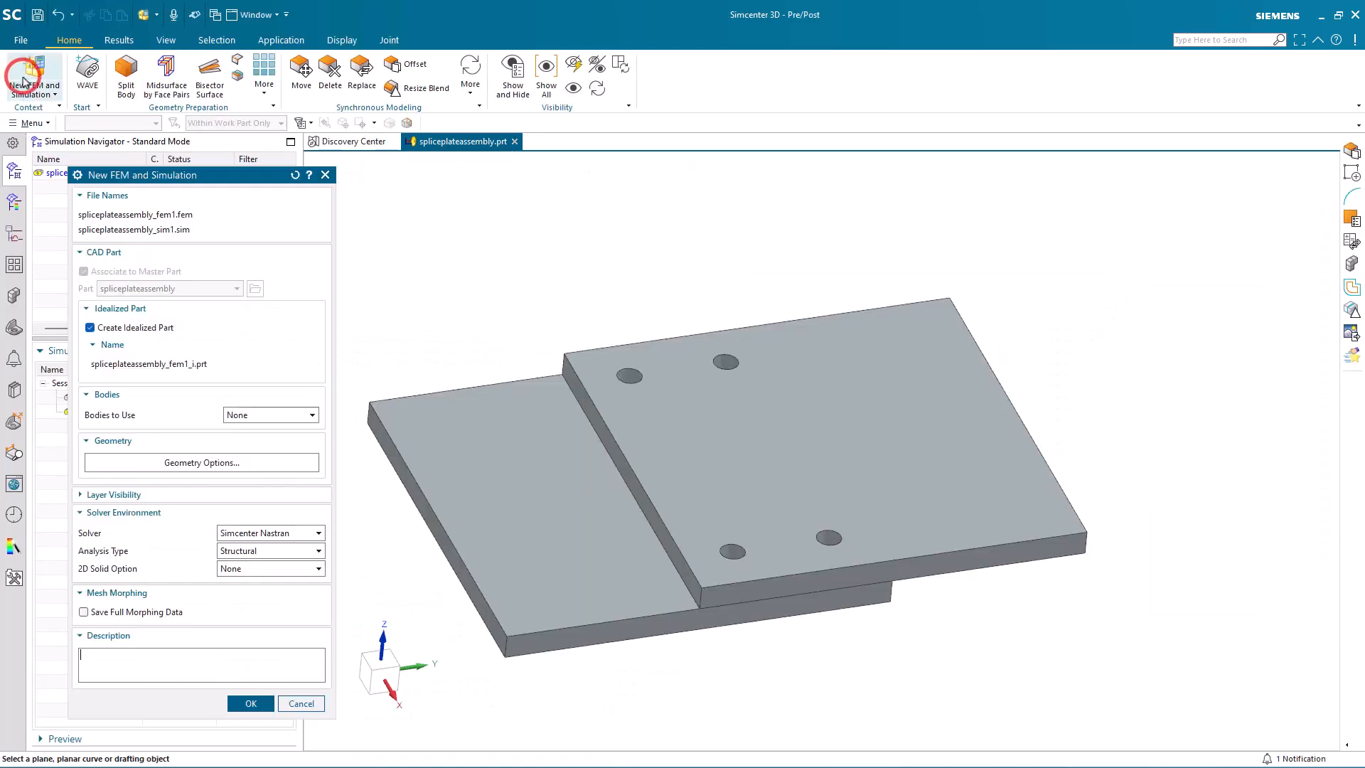
click(250, 704)
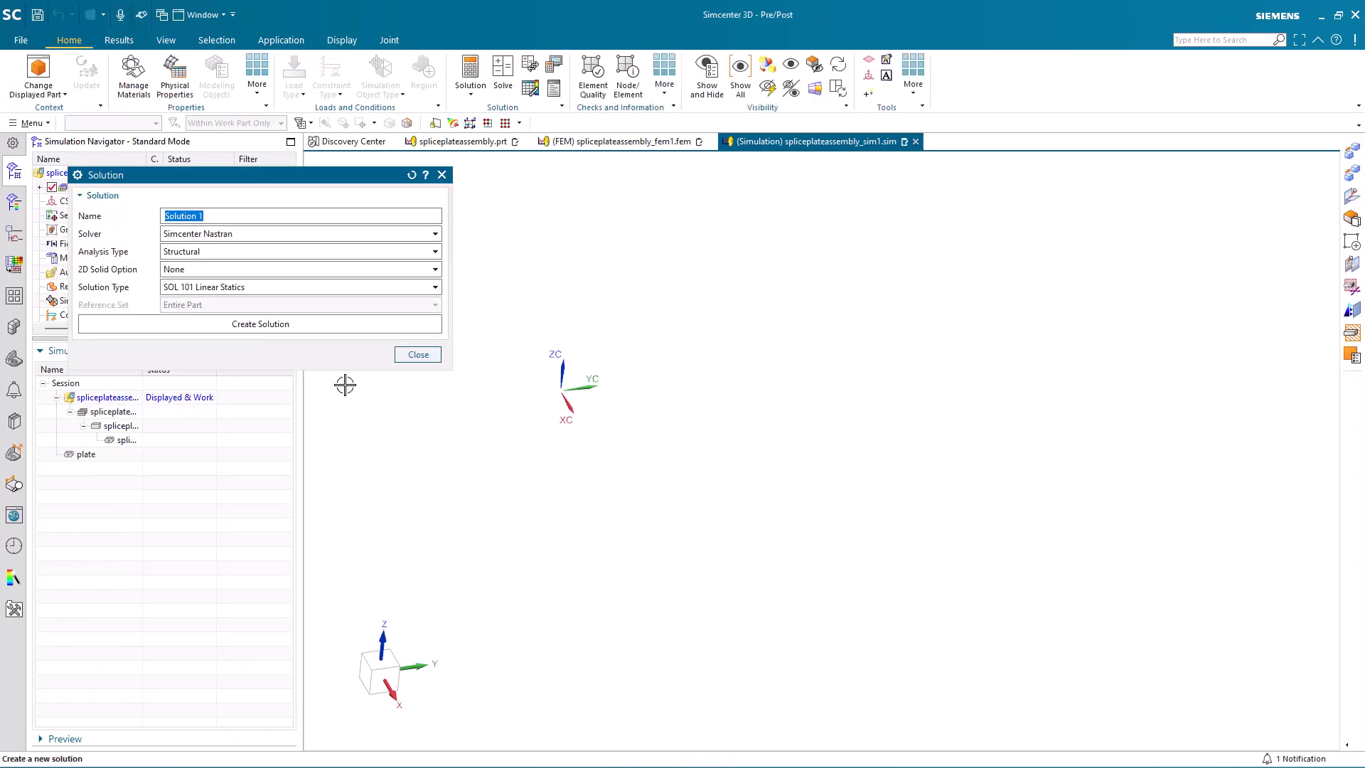
click(314, 323)
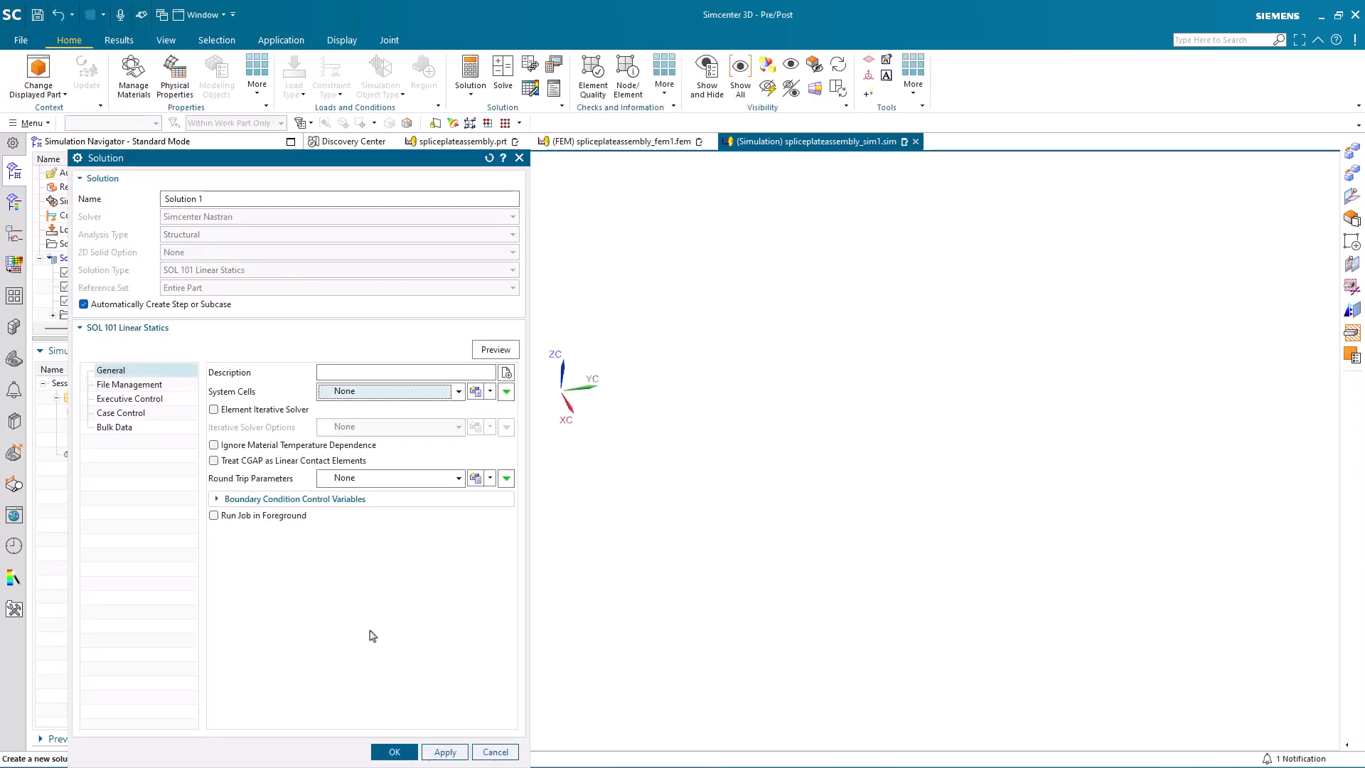
click(395, 755)
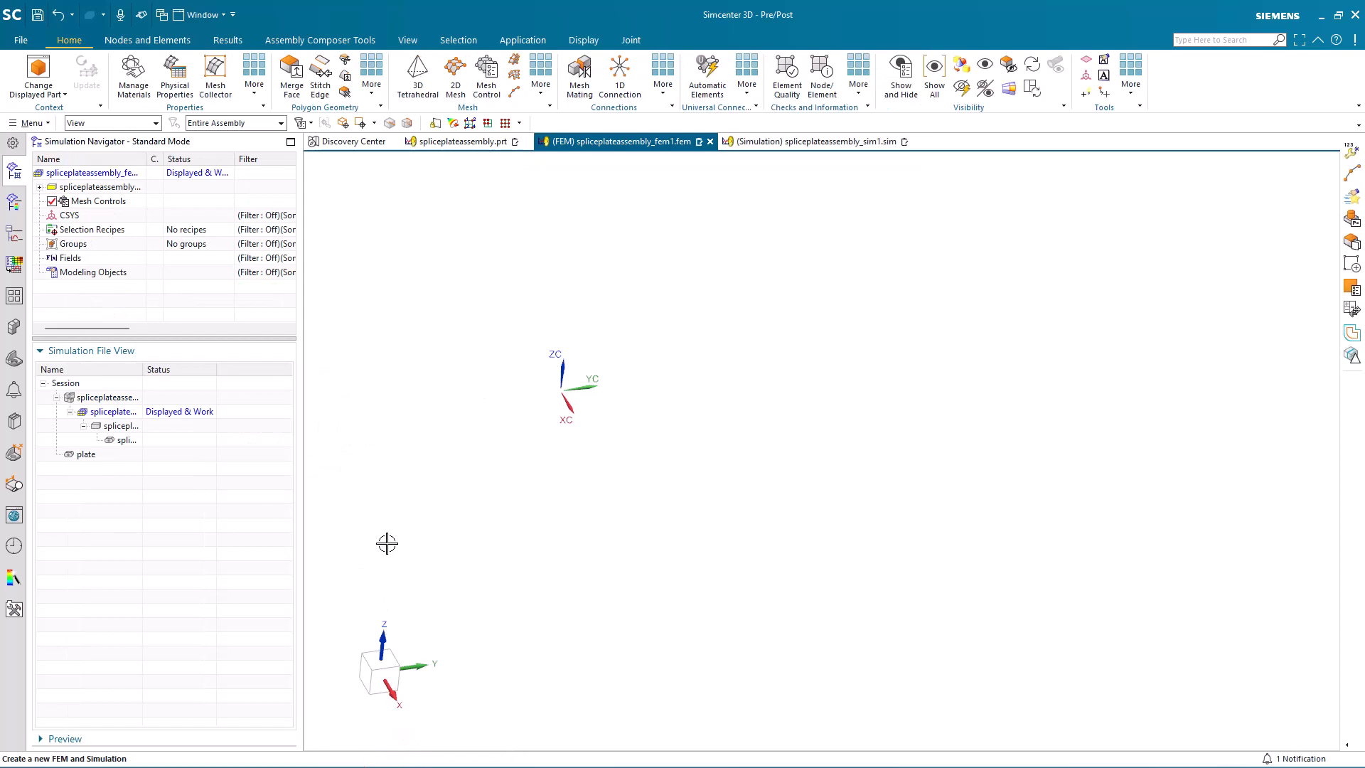
Step: Widen the name column of the simulation file view and display the idealized part spliceplateassembly_fem1_i
double_click(143, 369)
double_click(148, 425)
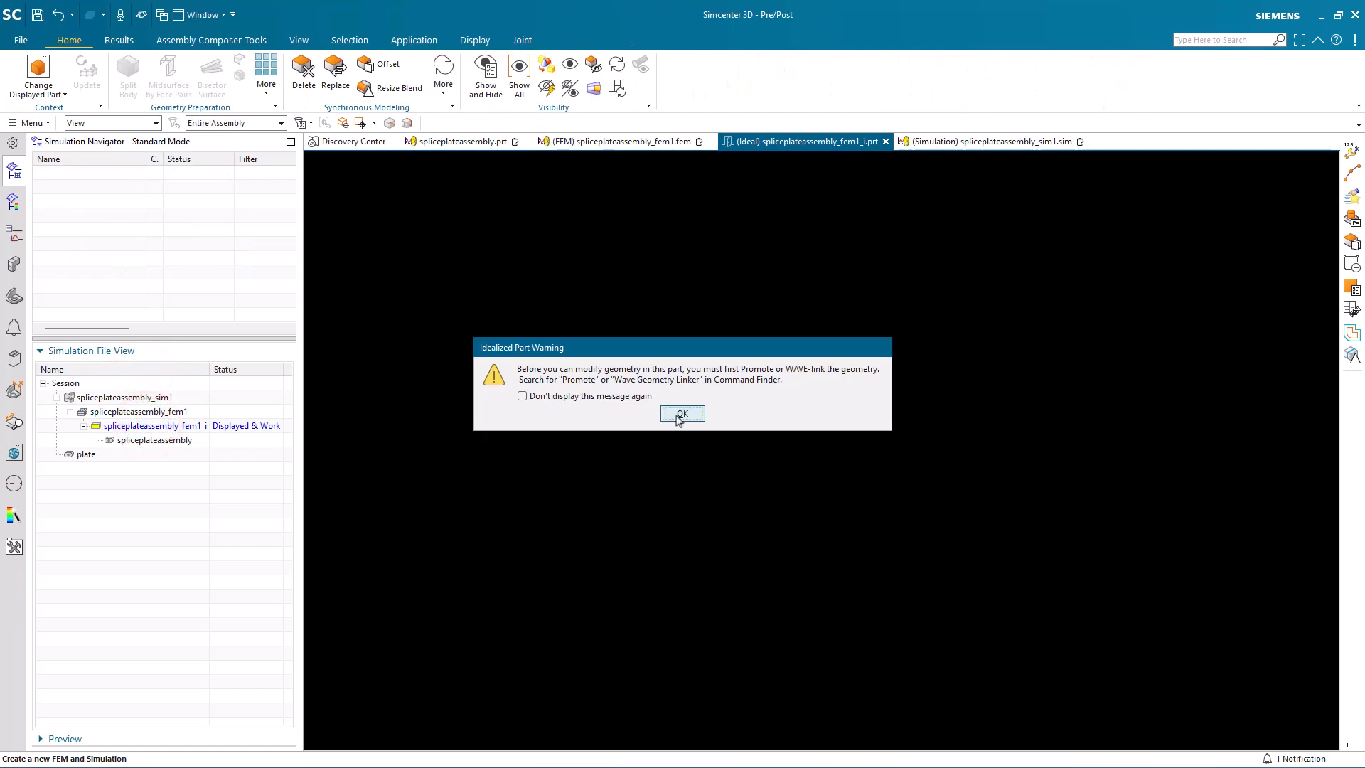
click(681, 415)
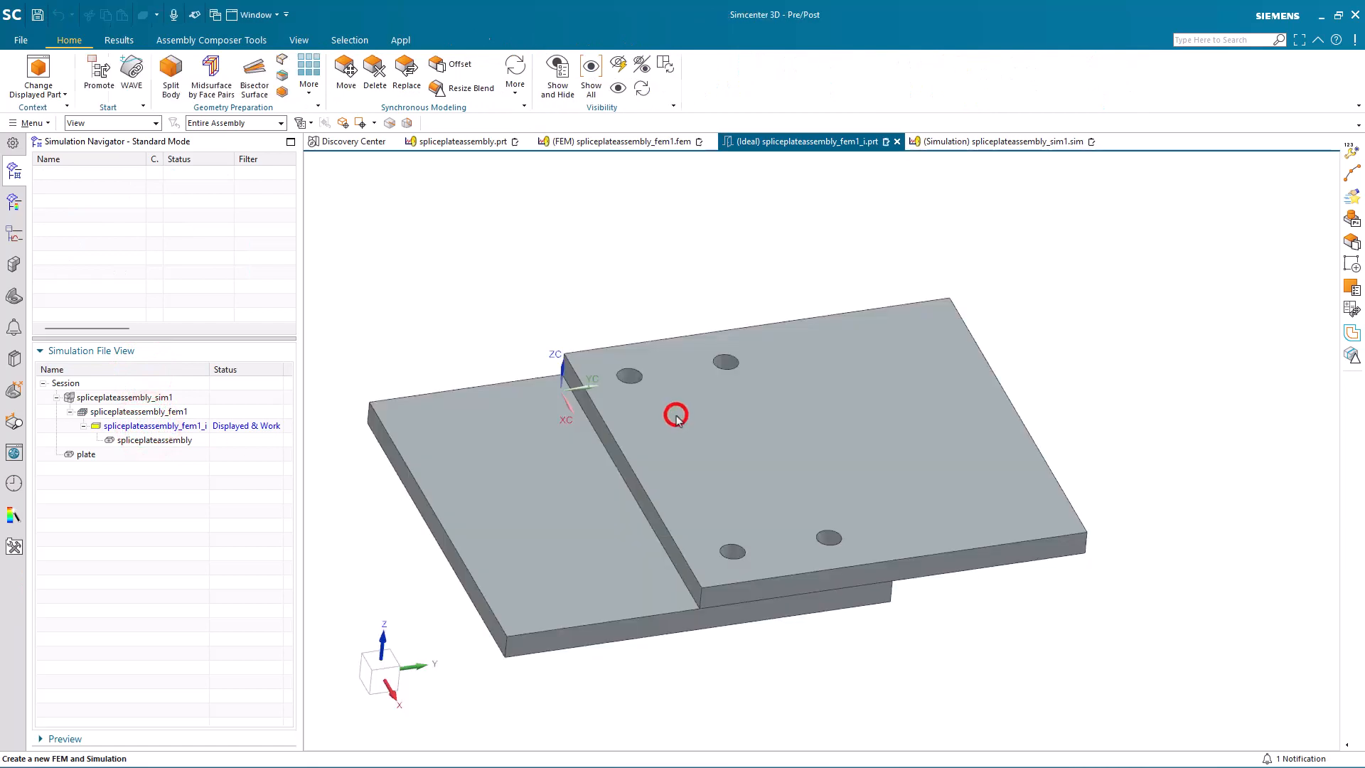
Step: Promote both plate bodies into the idealized part
click(112, 81)
drag(342, 250, 1130, 648)
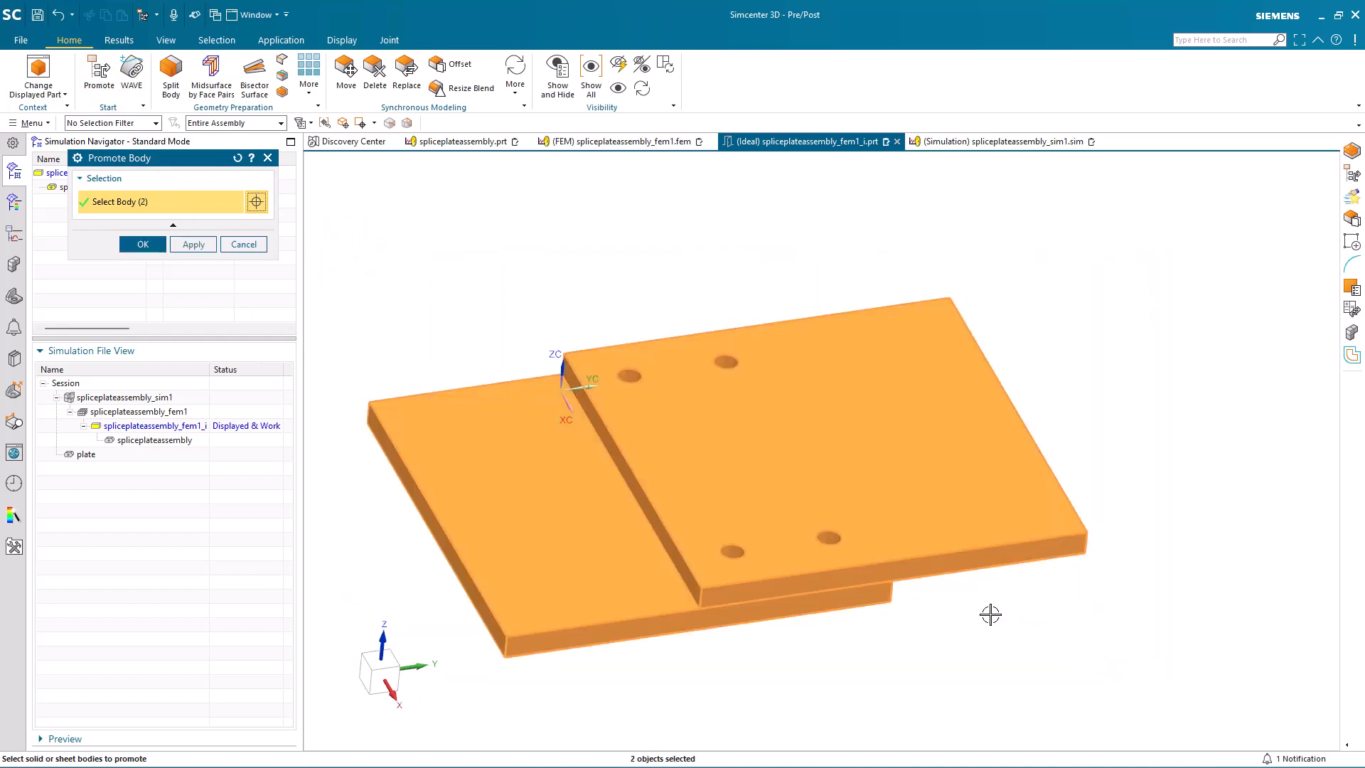
click(129, 243)
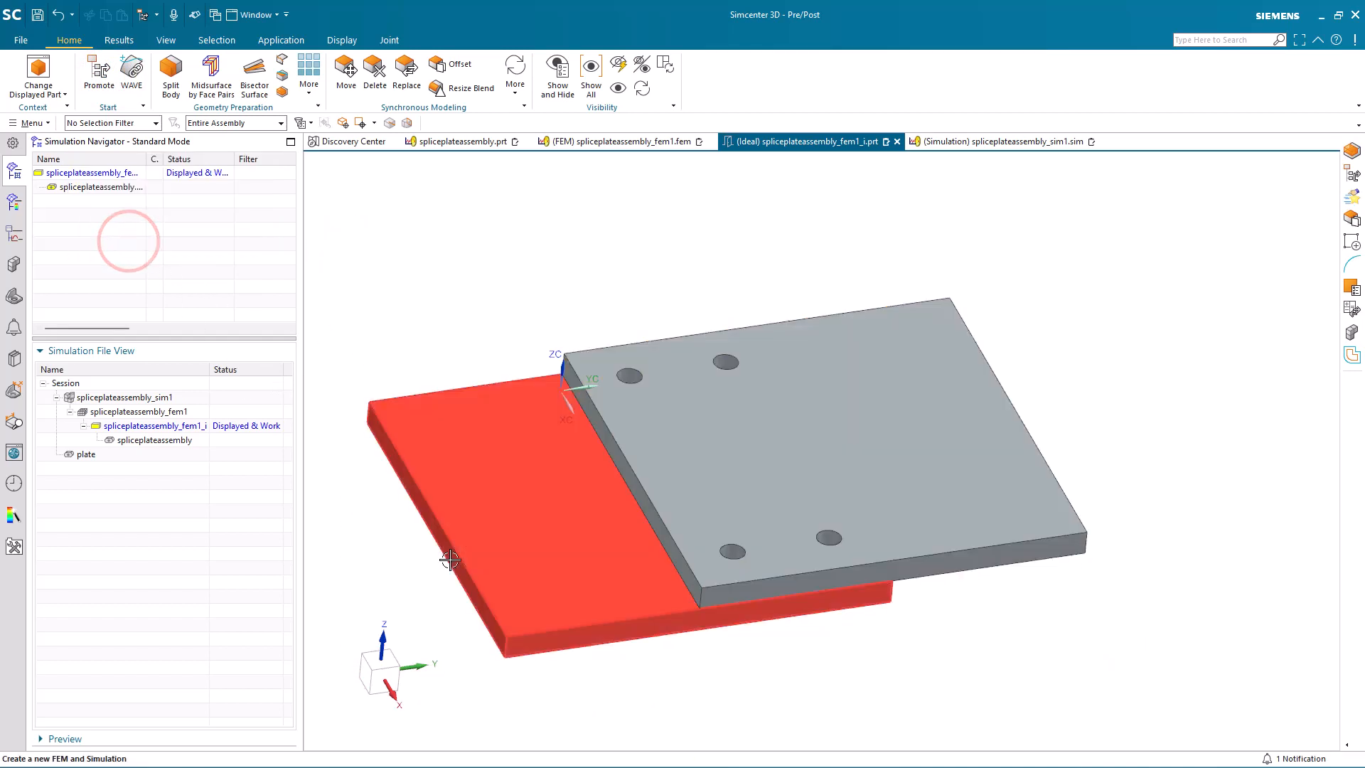
Step: Create datum points at the centers of the four holes on the upper plate's top face
middle_drag(427, 556, 454, 537)
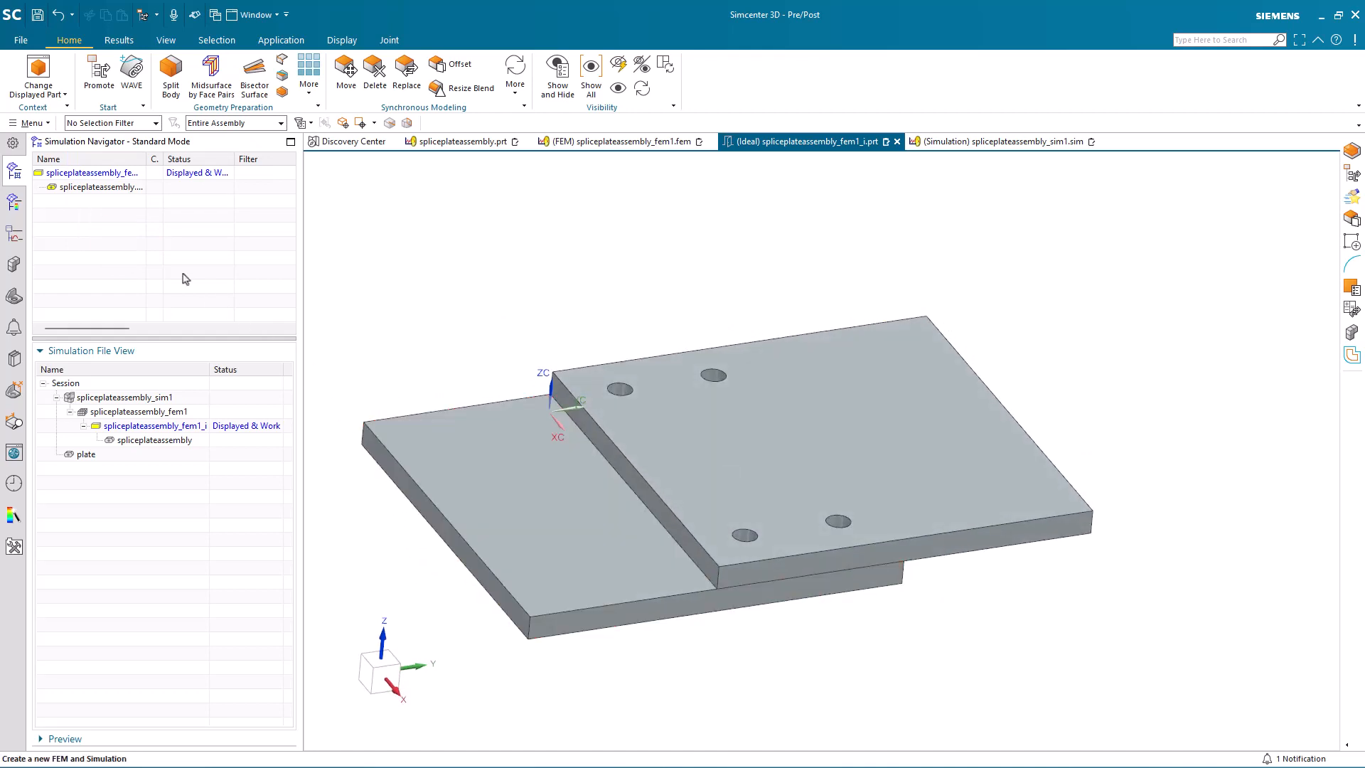
click(32, 123)
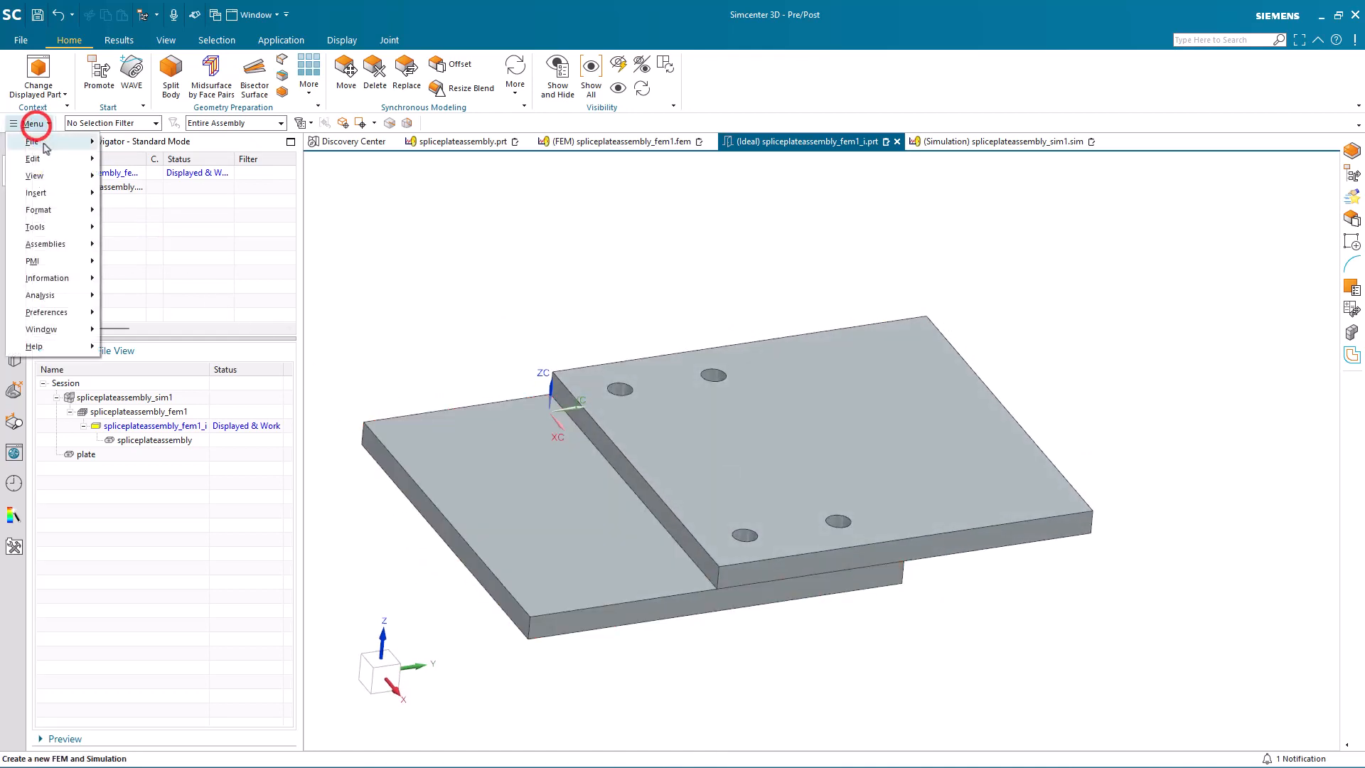
click(59, 192)
click(150, 220)
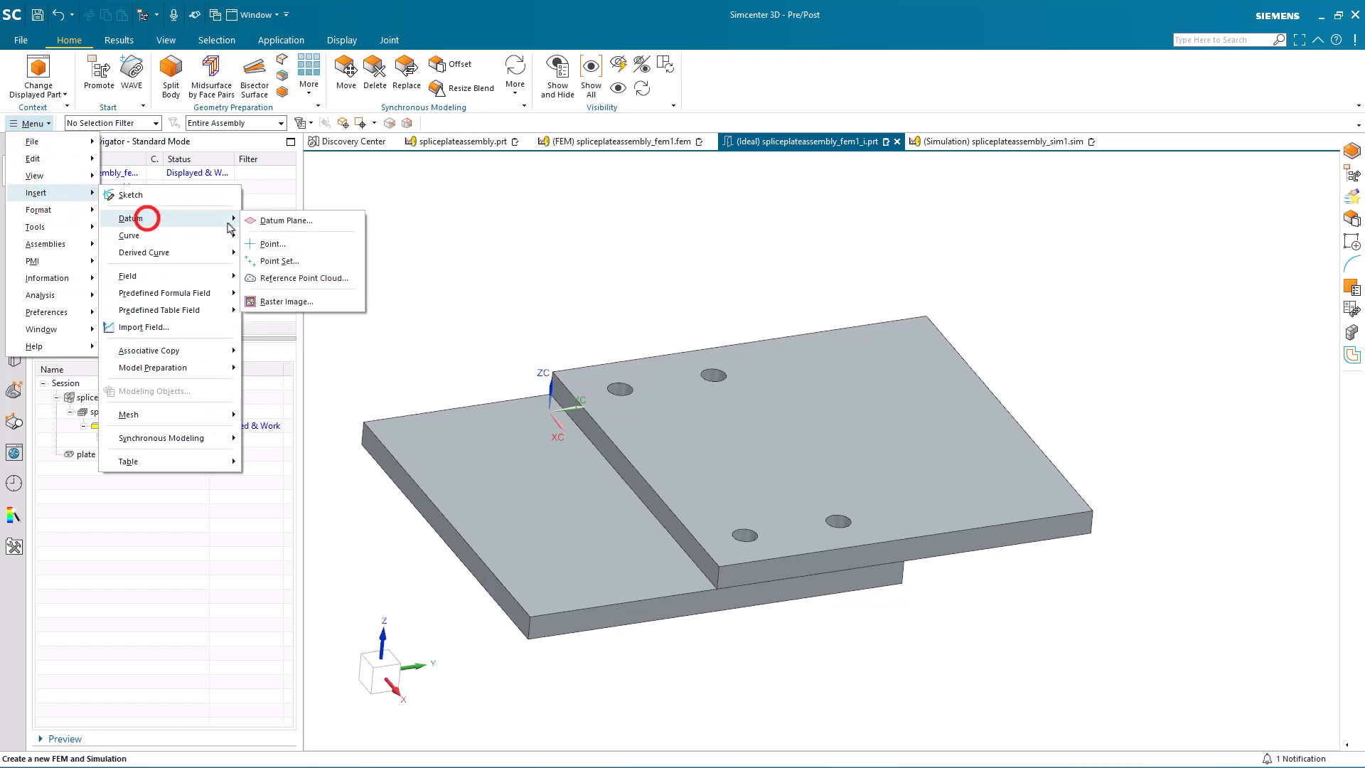
click(276, 242)
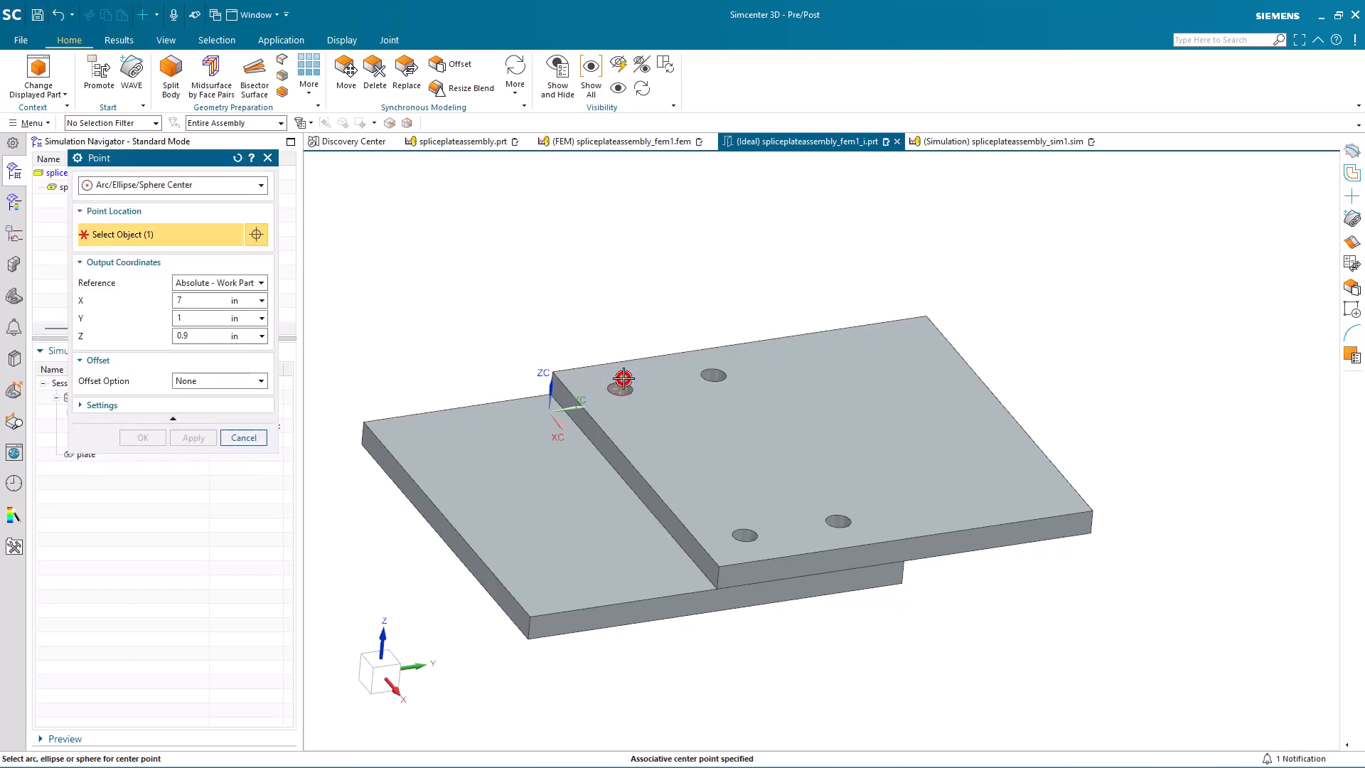
click(623, 378)
click(200, 438)
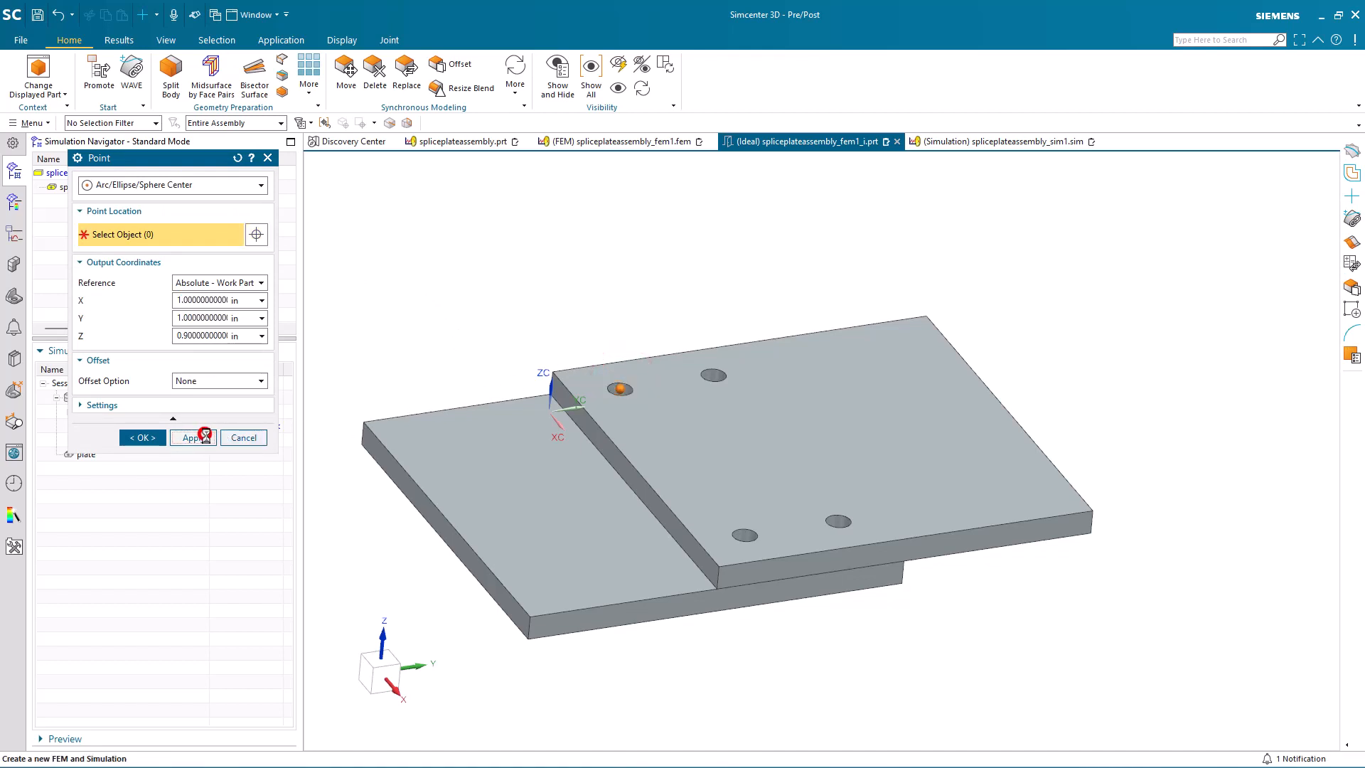
click(748, 529)
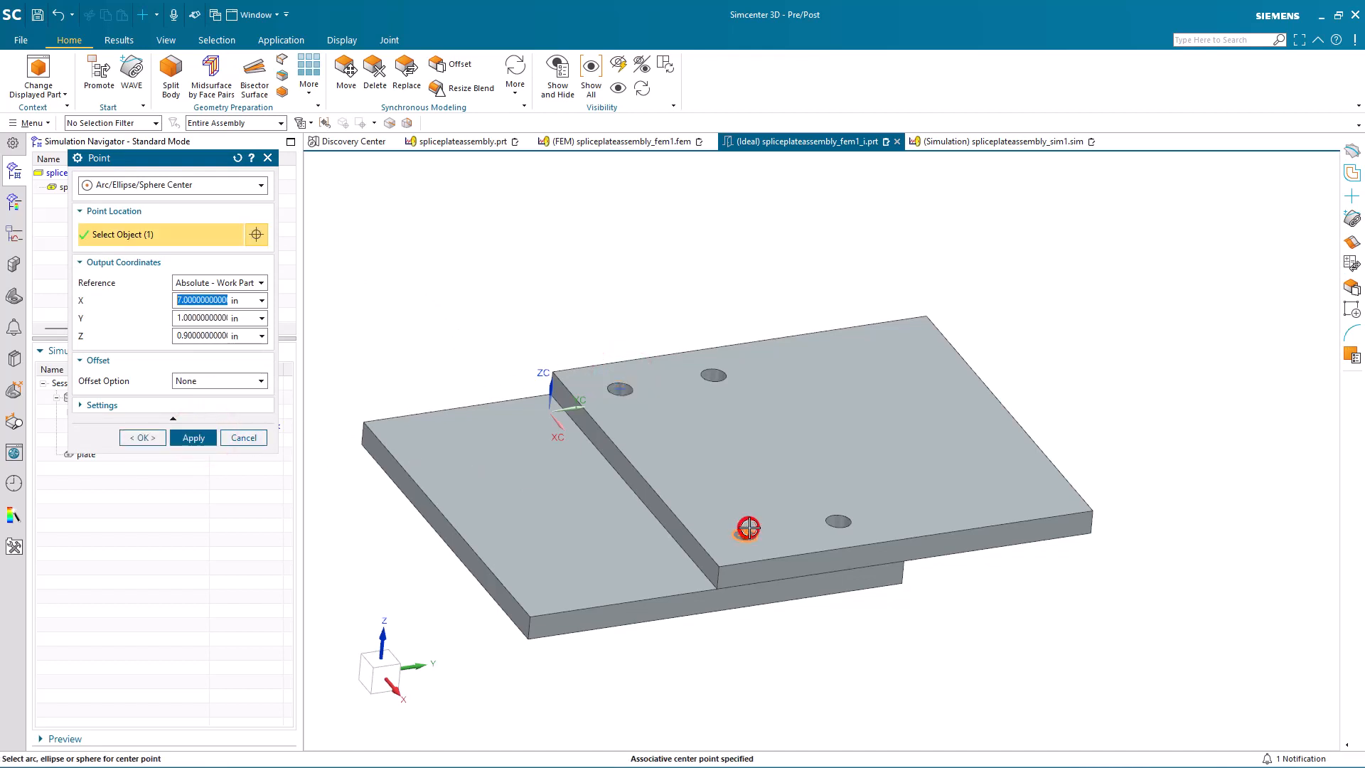
middle_click(774, 508)
click(839, 509)
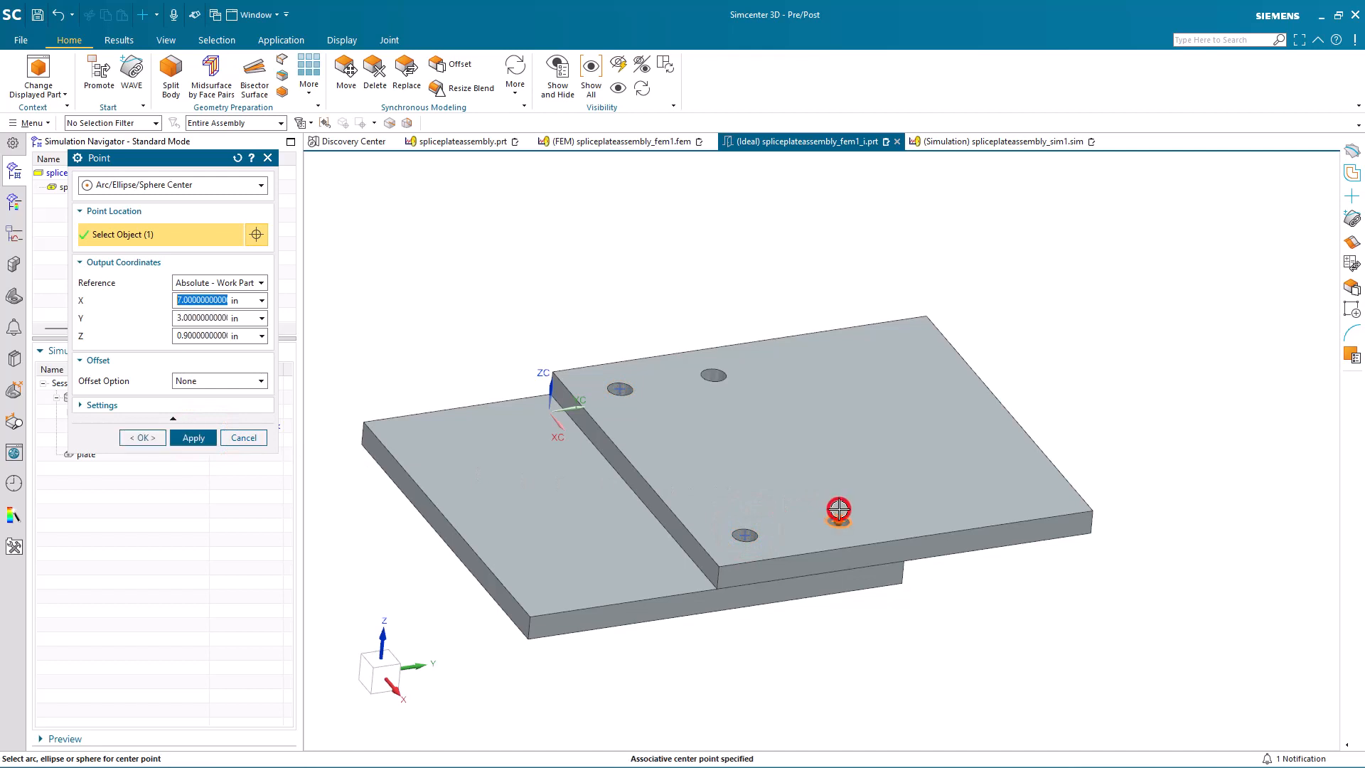
middle_click(768, 428)
click(709, 370)
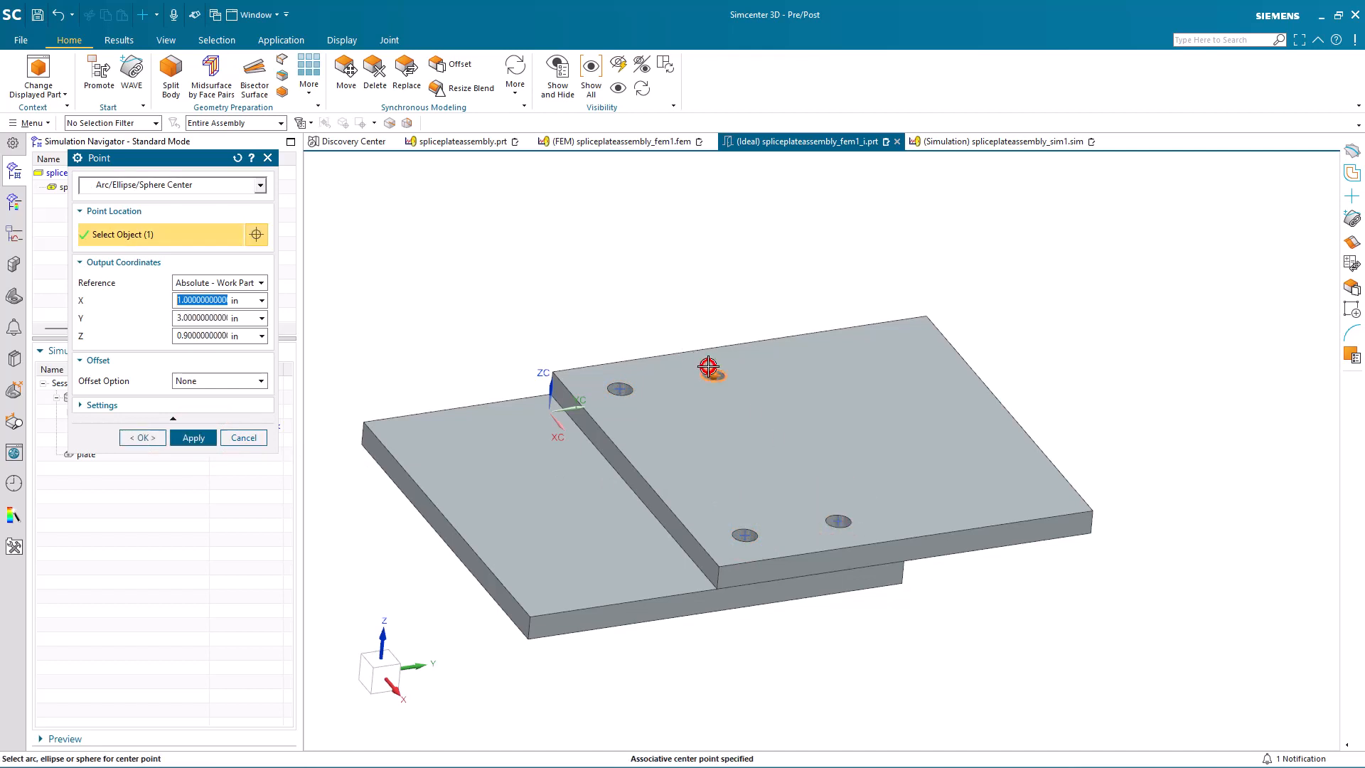
click(150, 436)
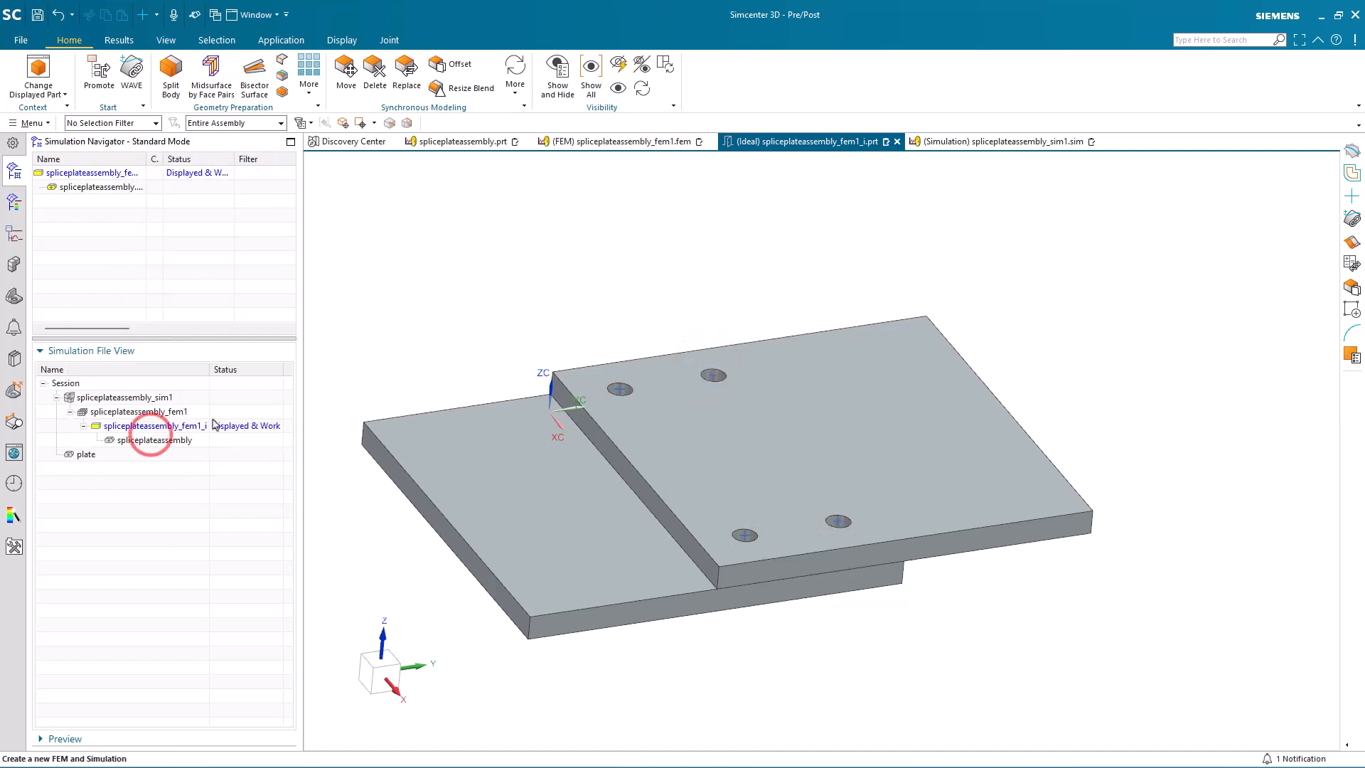
Step: Idealize the upper plate by automatically removing holes with a diameter of 1 or less
click(281, 91)
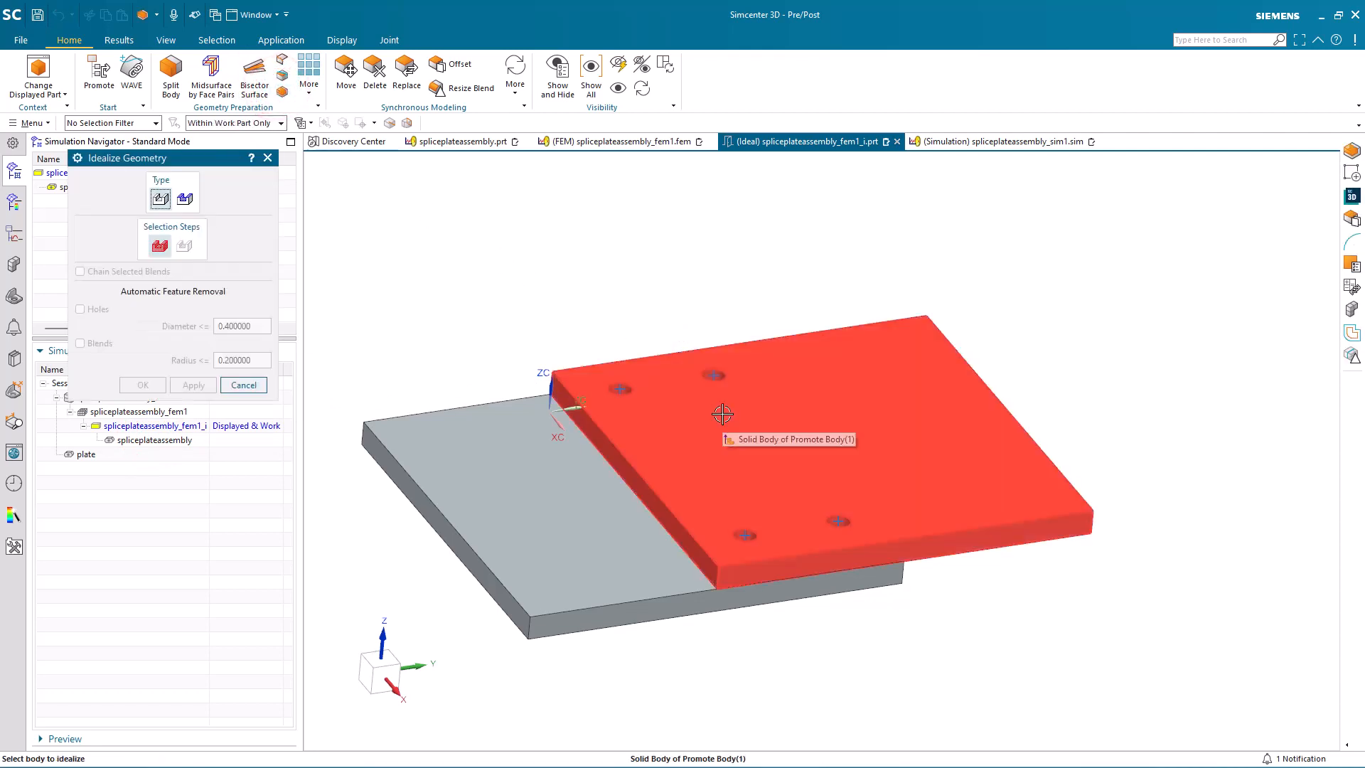
click(722, 414)
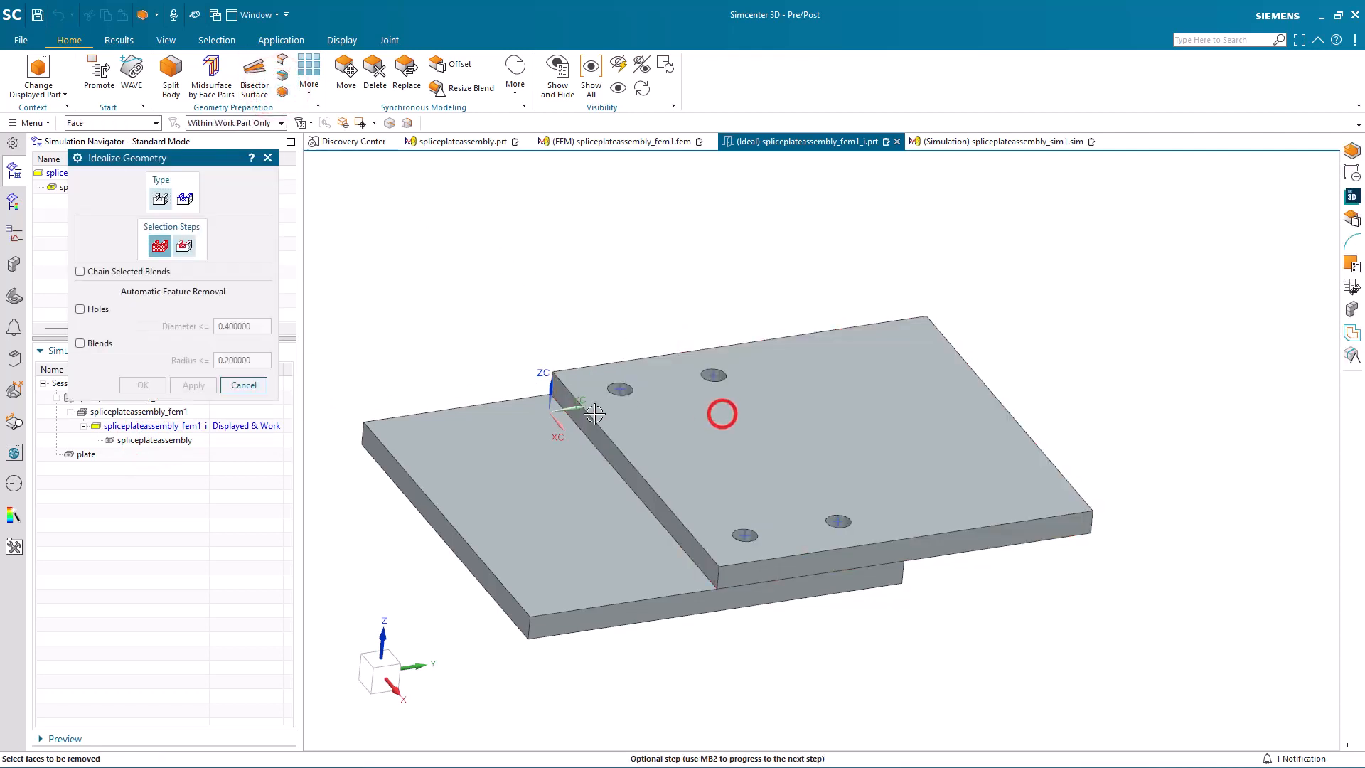
click(81, 310)
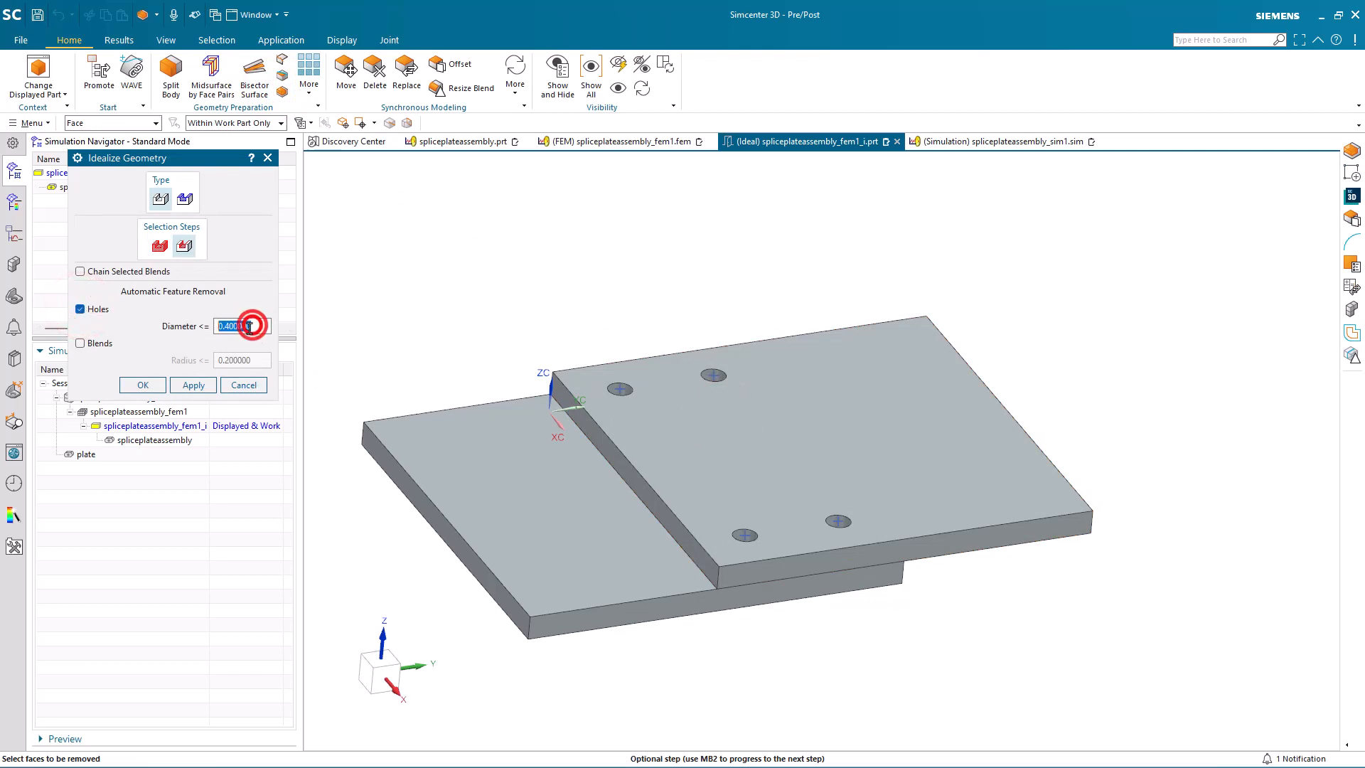
text(1)
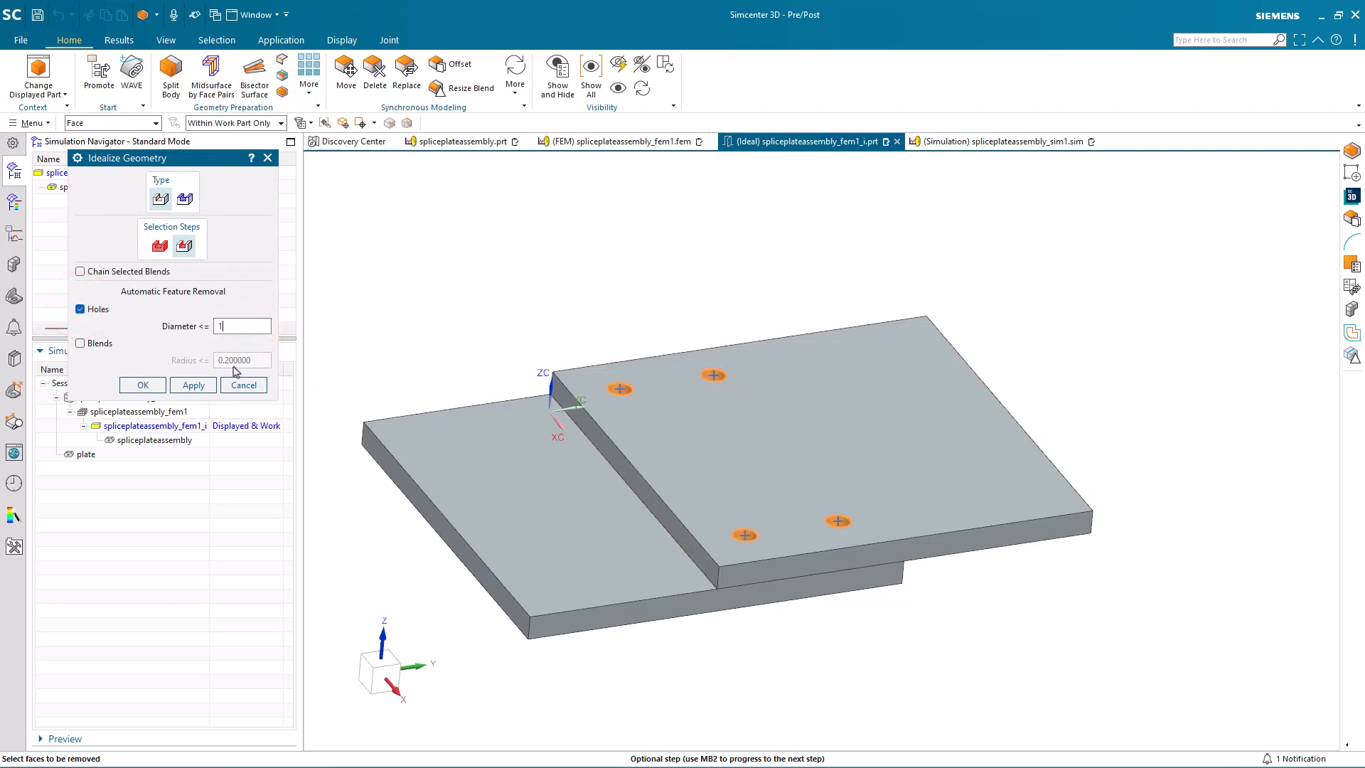
click(193, 385)
Step: Idealize the lower plate by automatically removing its holes with the same diameter limit
middle_drag(472, 450, 478, 389)
click(583, 442)
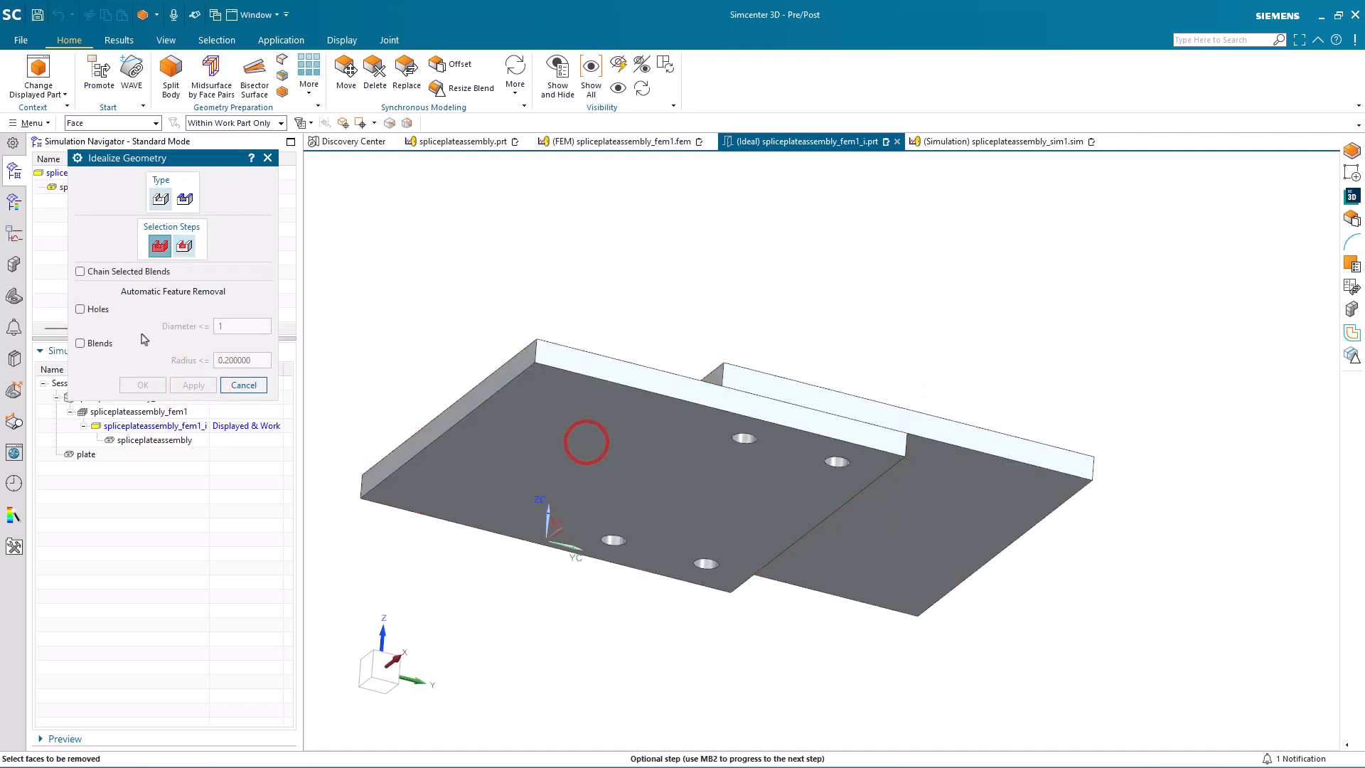
click(95, 309)
click(135, 384)
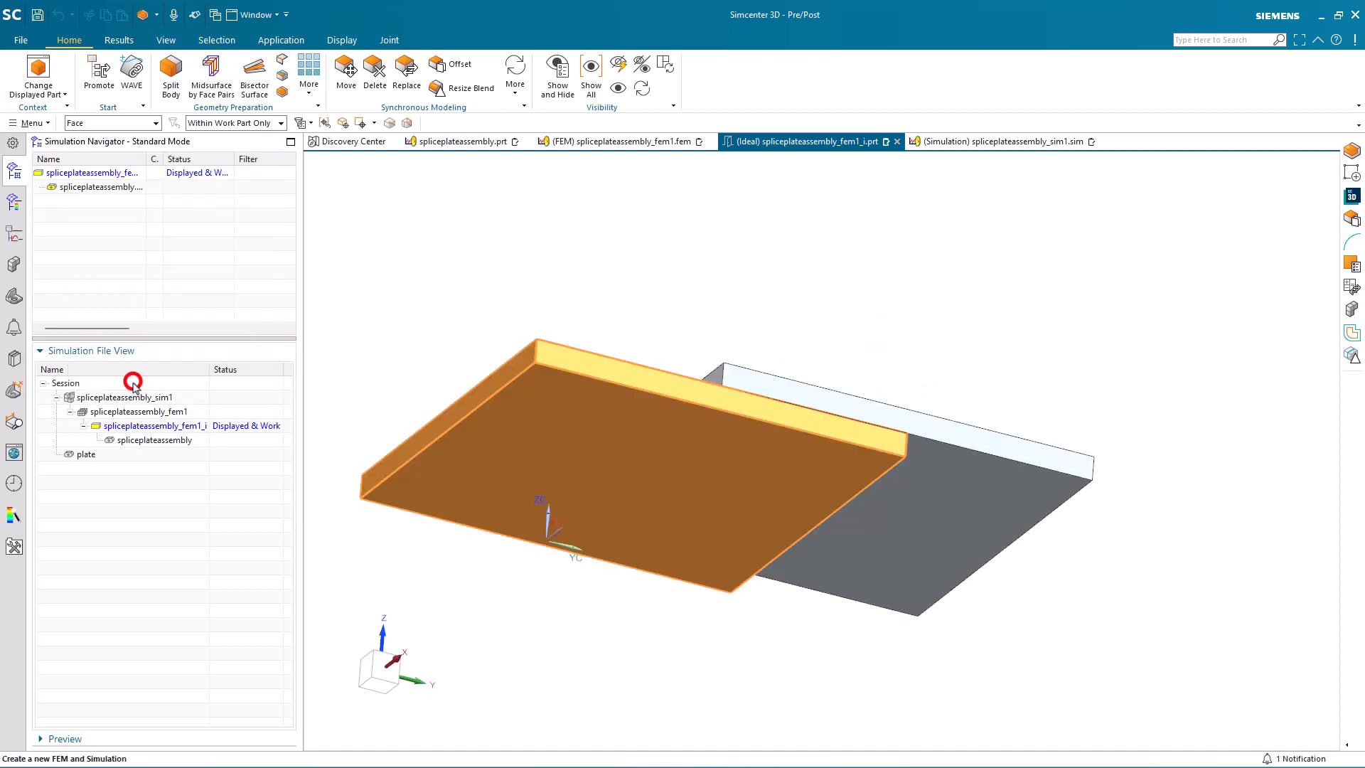
Step: Create midsurfaces by face pairs for both plates using the Progressive strategy
middle_drag(549, 389, 550, 436)
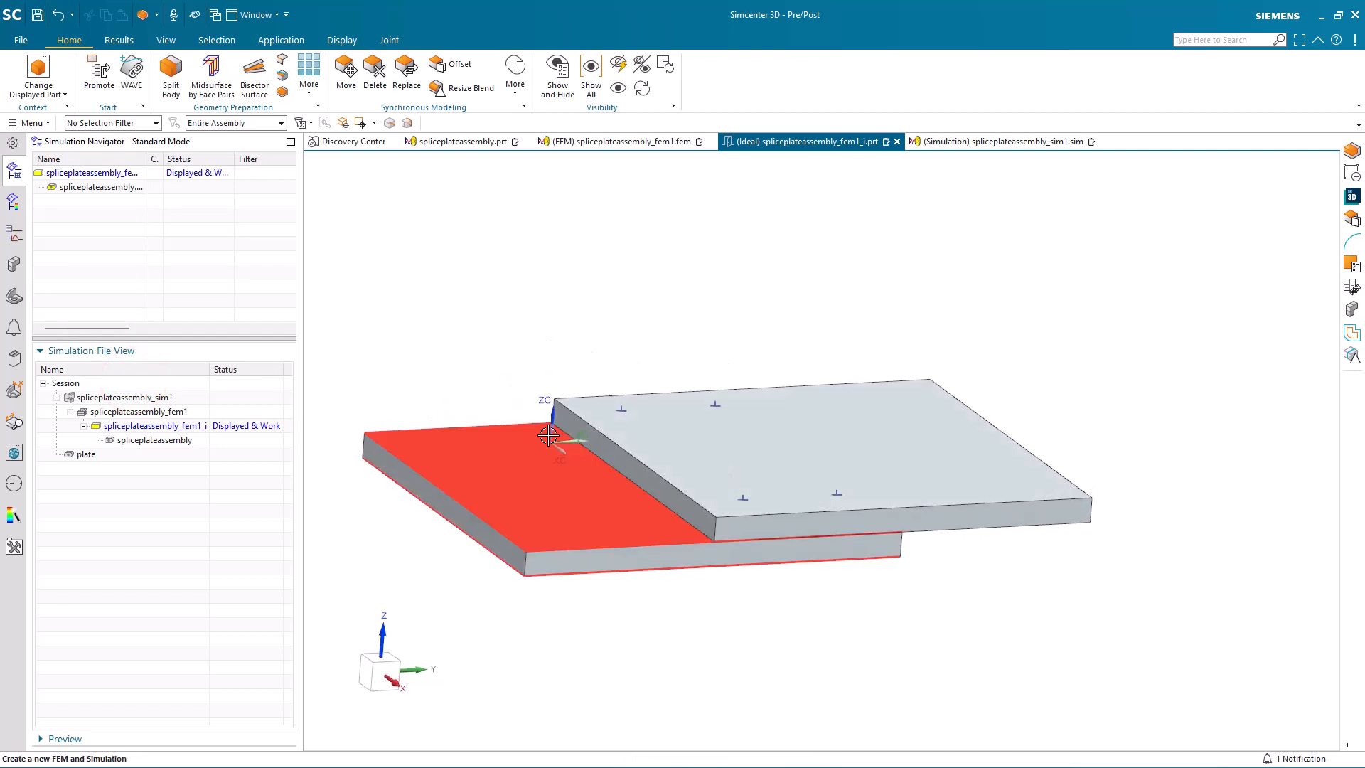
click(217, 90)
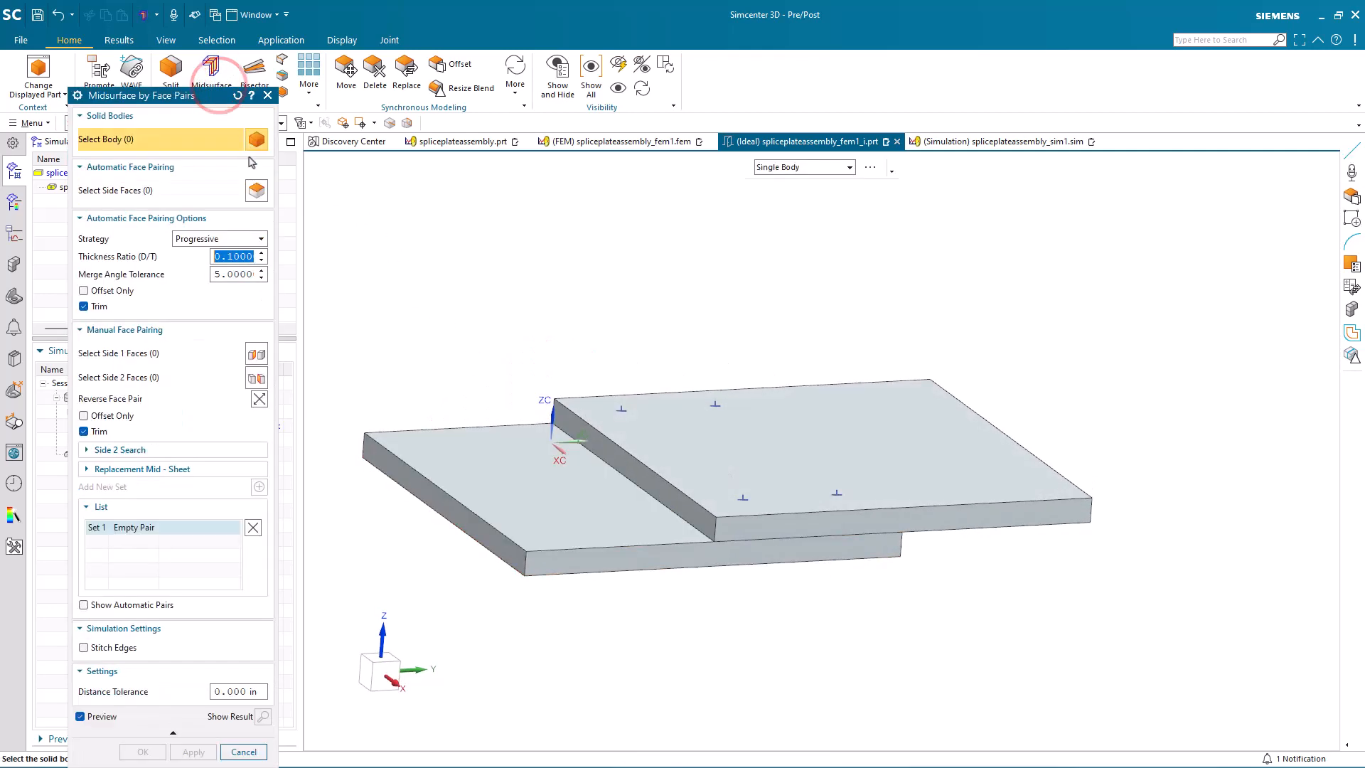
click(610, 505)
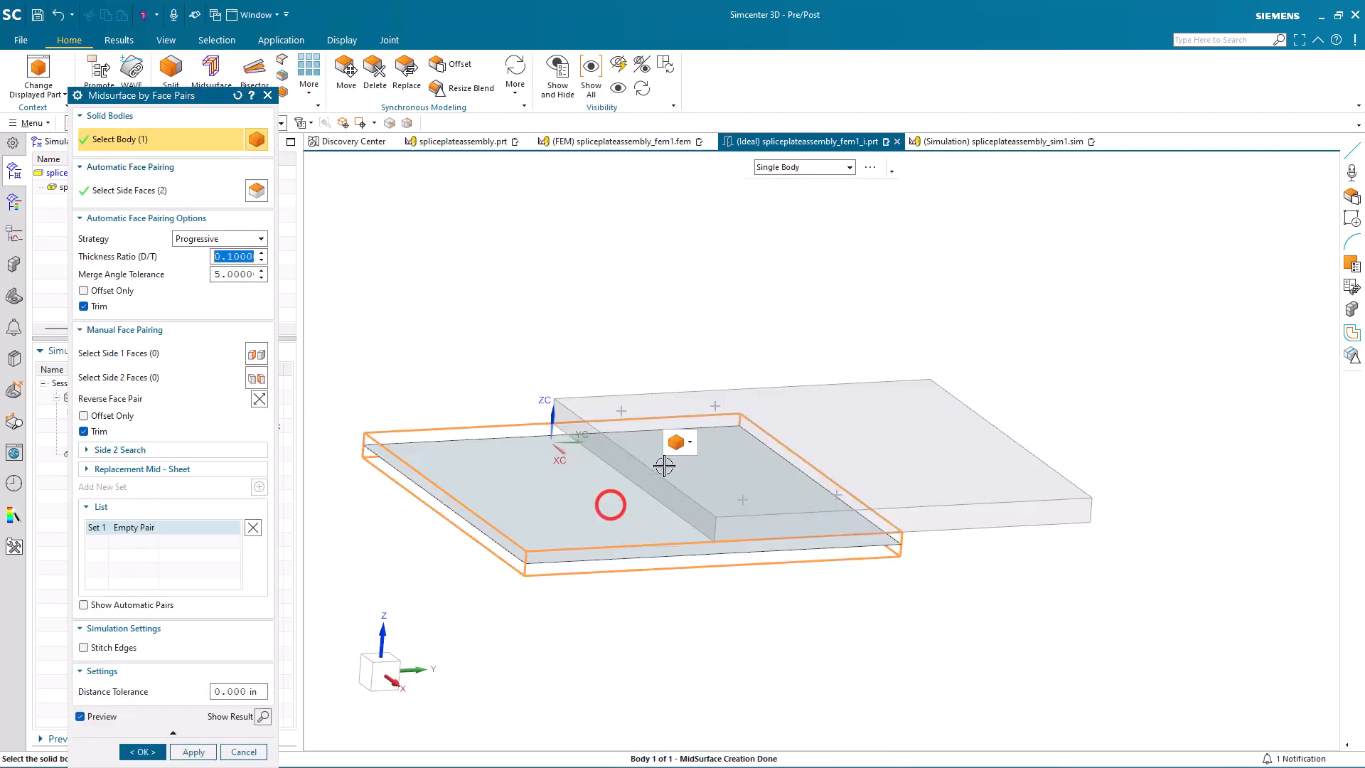
click(690, 457)
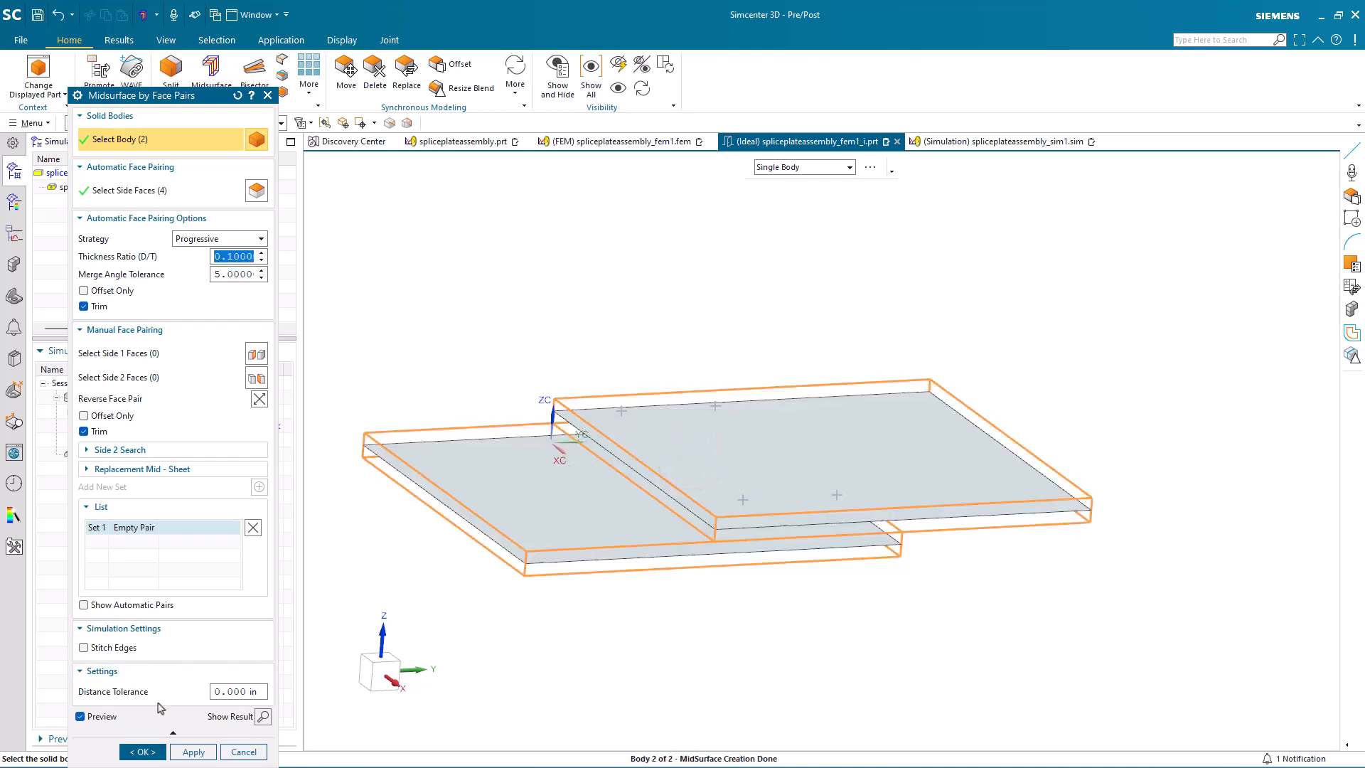
click(142, 751)
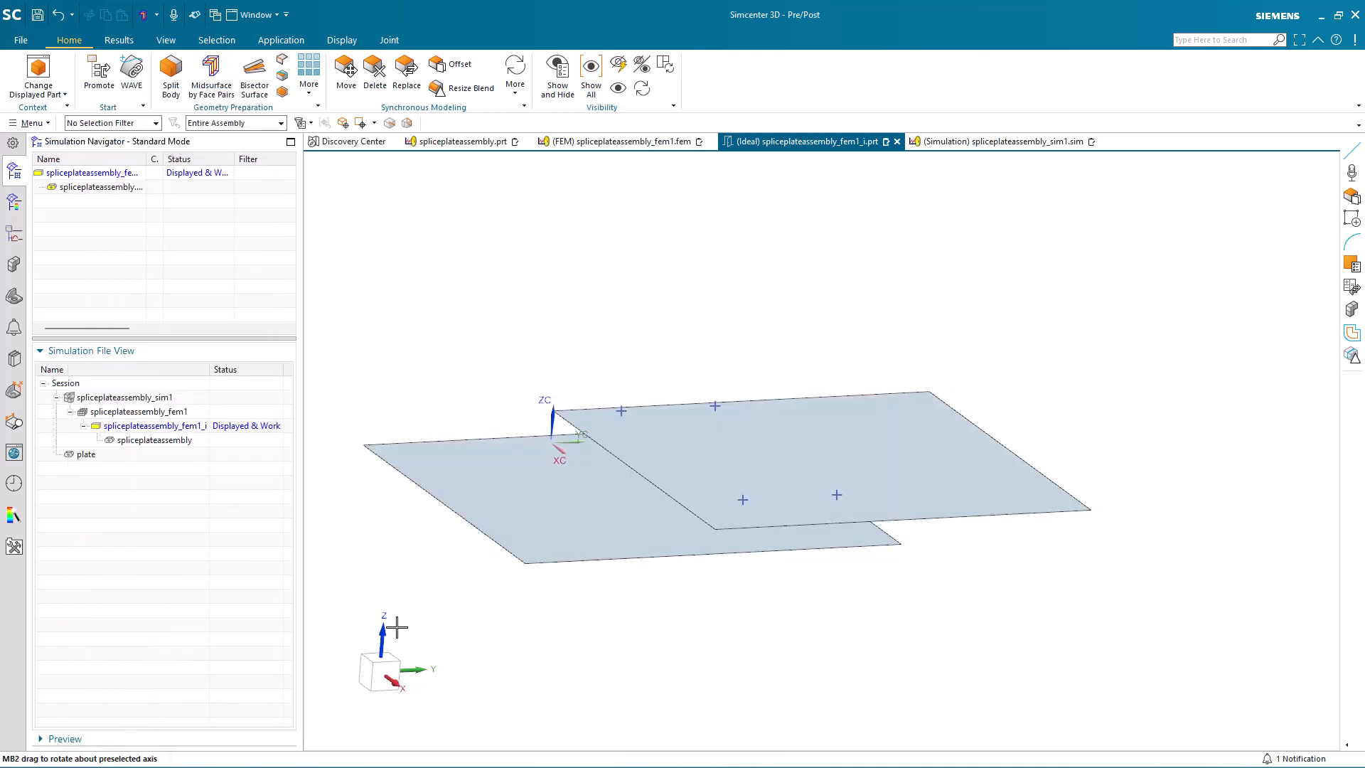
Step: Display the spliceplateassembly_fem1 file and edit the FEM to use the two midsurface sheet bodies from the idealized part
double_click(149, 415)
right_click(119, 173)
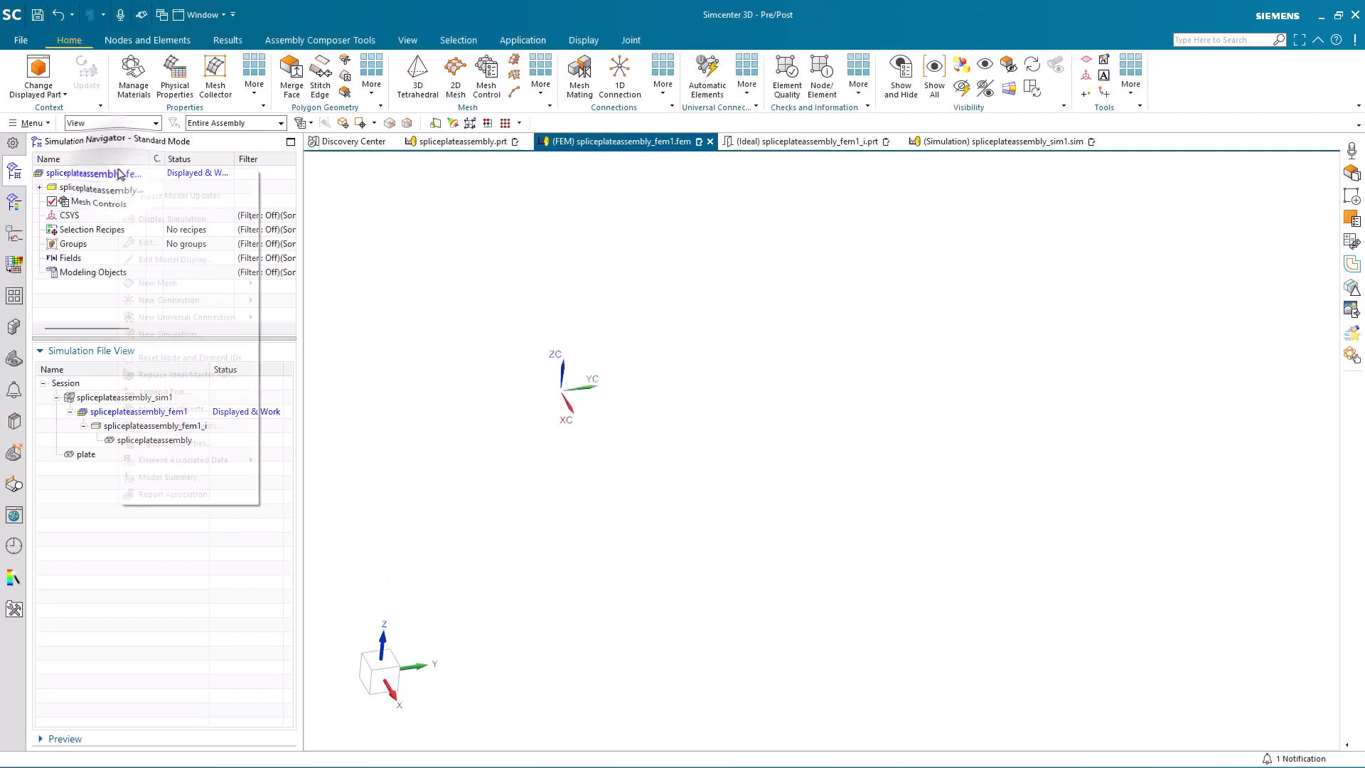
click(154, 243)
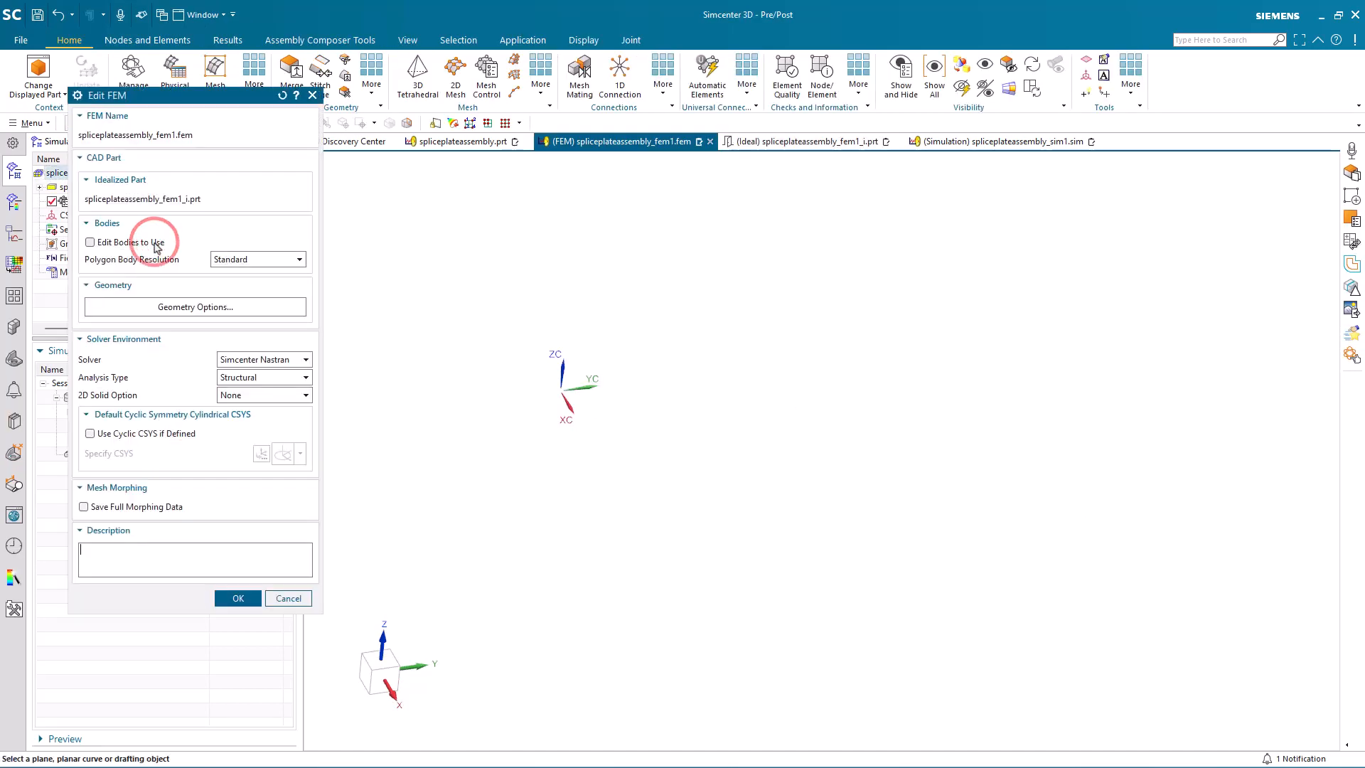
click(133, 245)
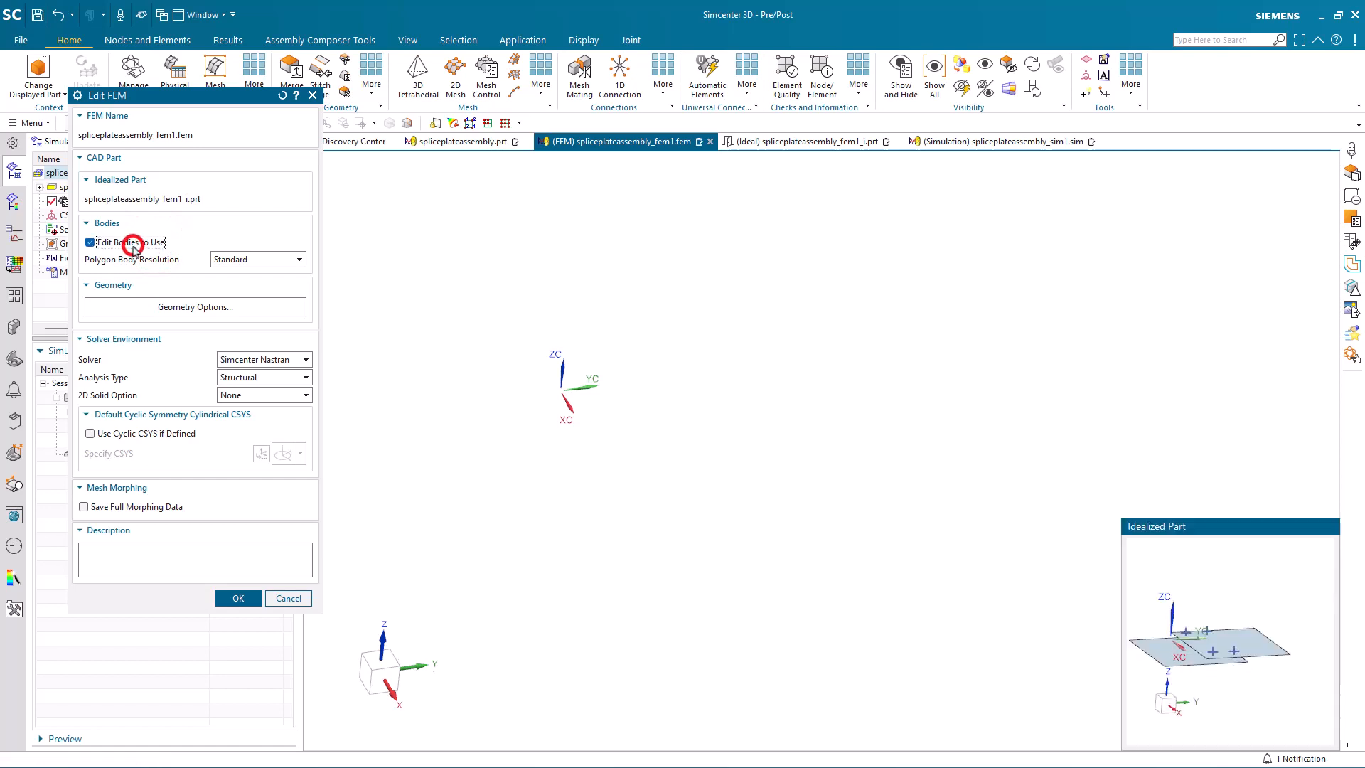
click(1170, 644)
click(1255, 637)
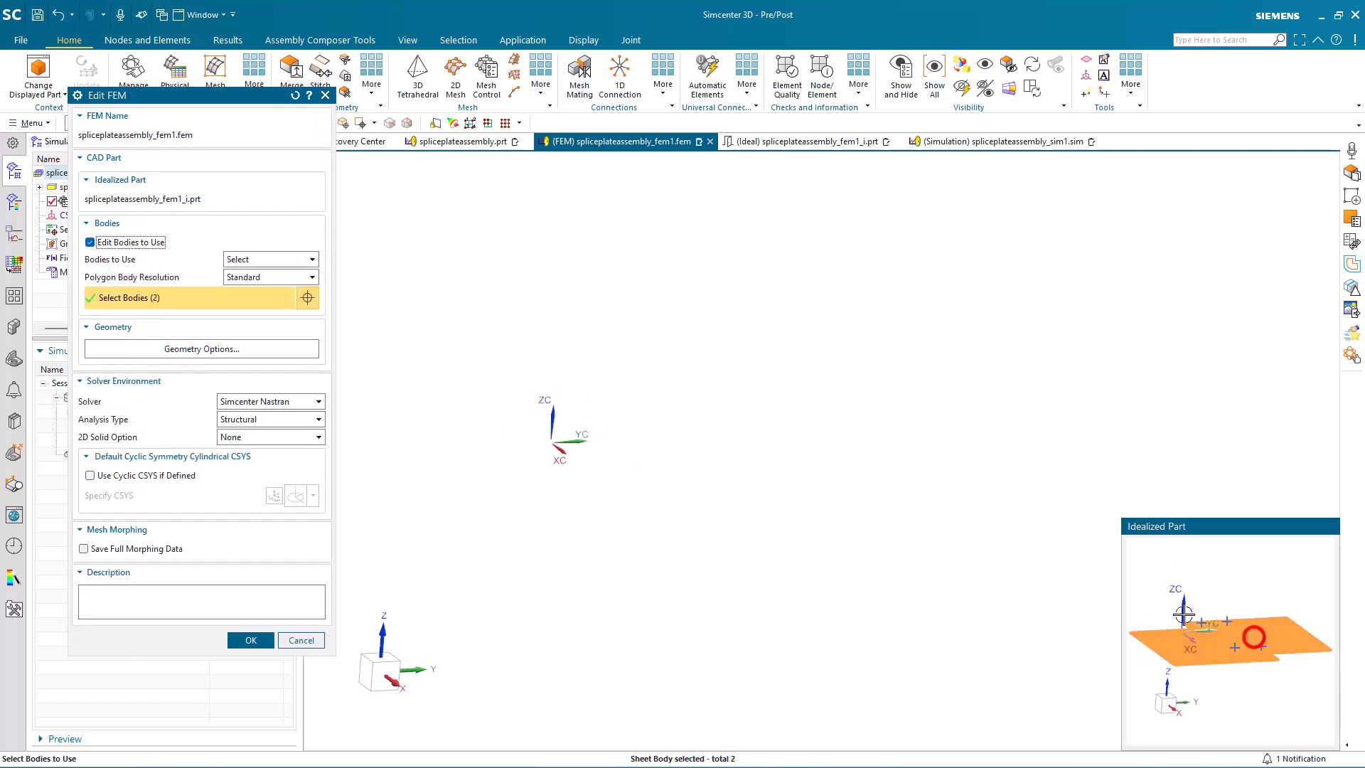
Step: Set the FEM's geometry options to include points and lines, and accept the FEM edits
click(254, 349)
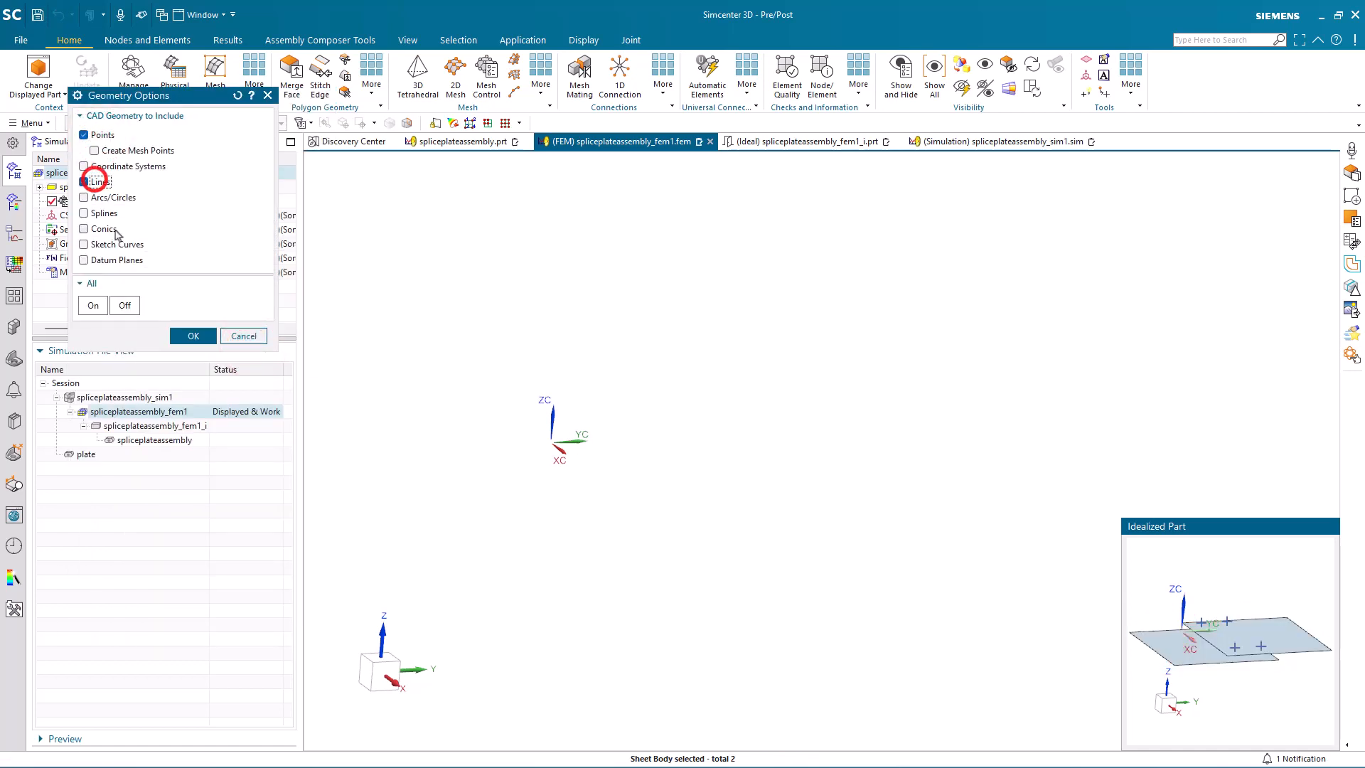
click(203, 335)
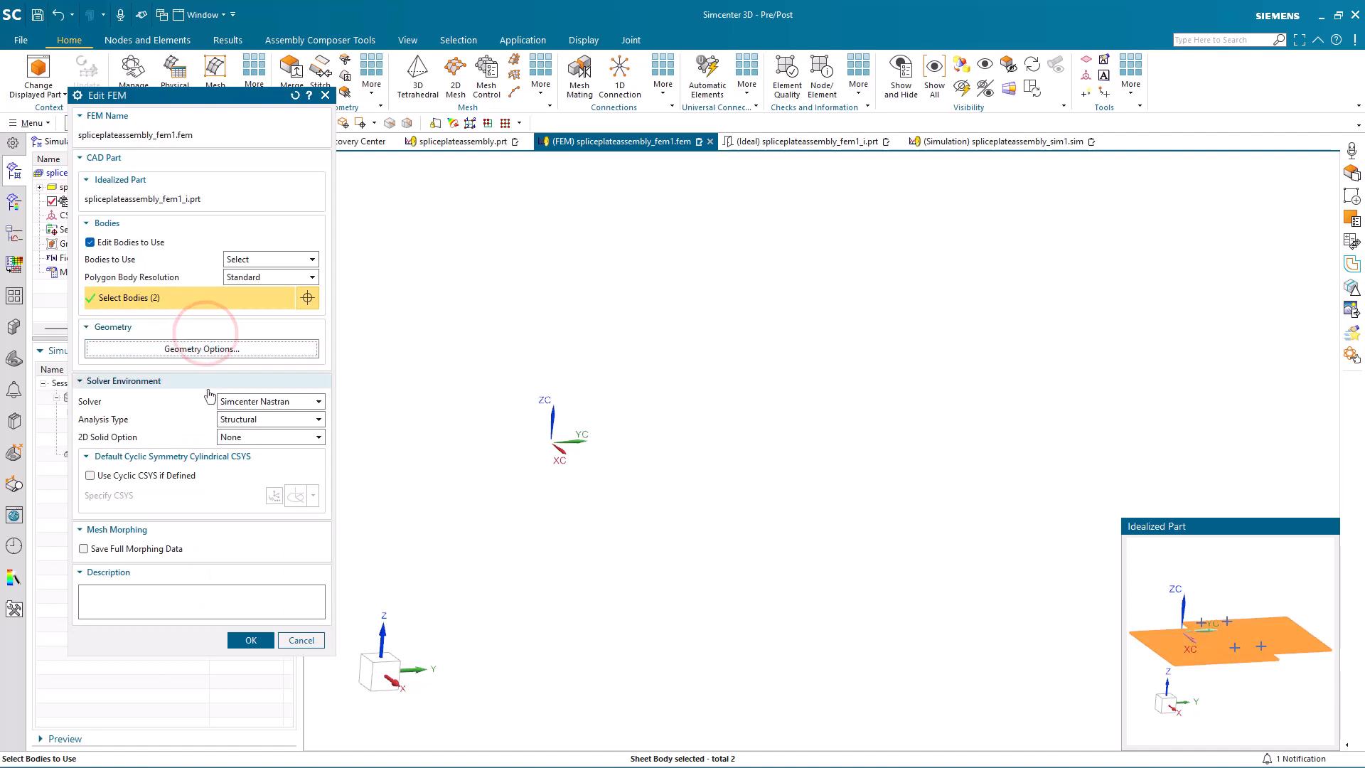
click(249, 643)
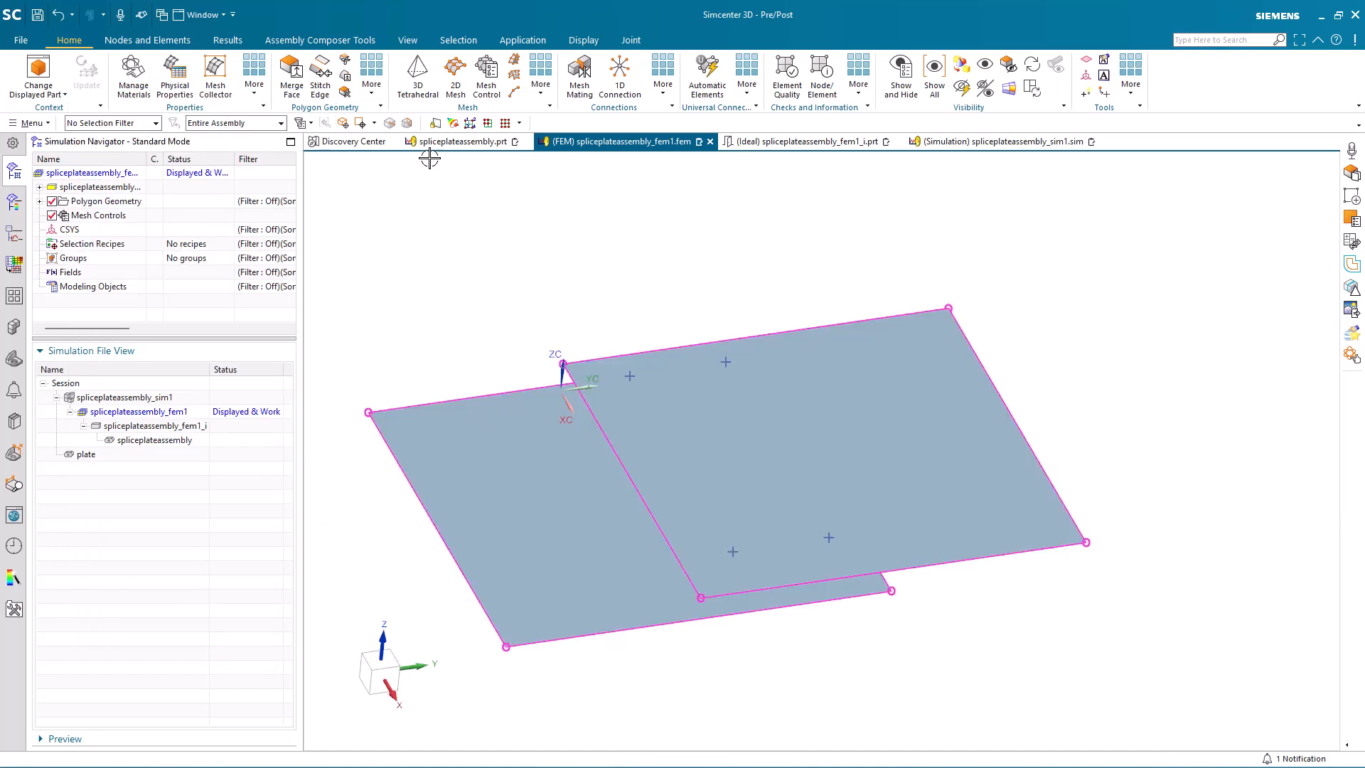
Step: Mesh both plate midsurfaces with CQUAD4 elements using the Paver method and a 0.75 in element size
click(455, 87)
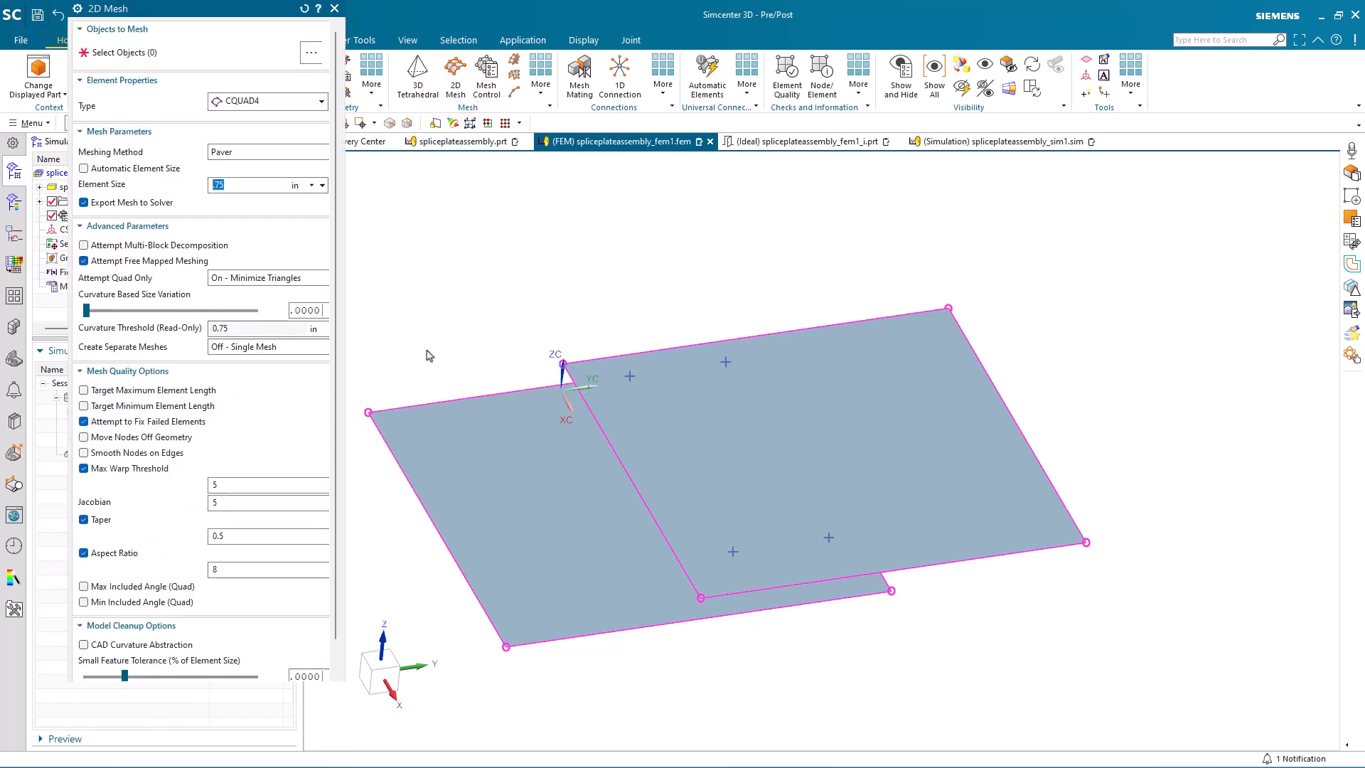
click(519, 463)
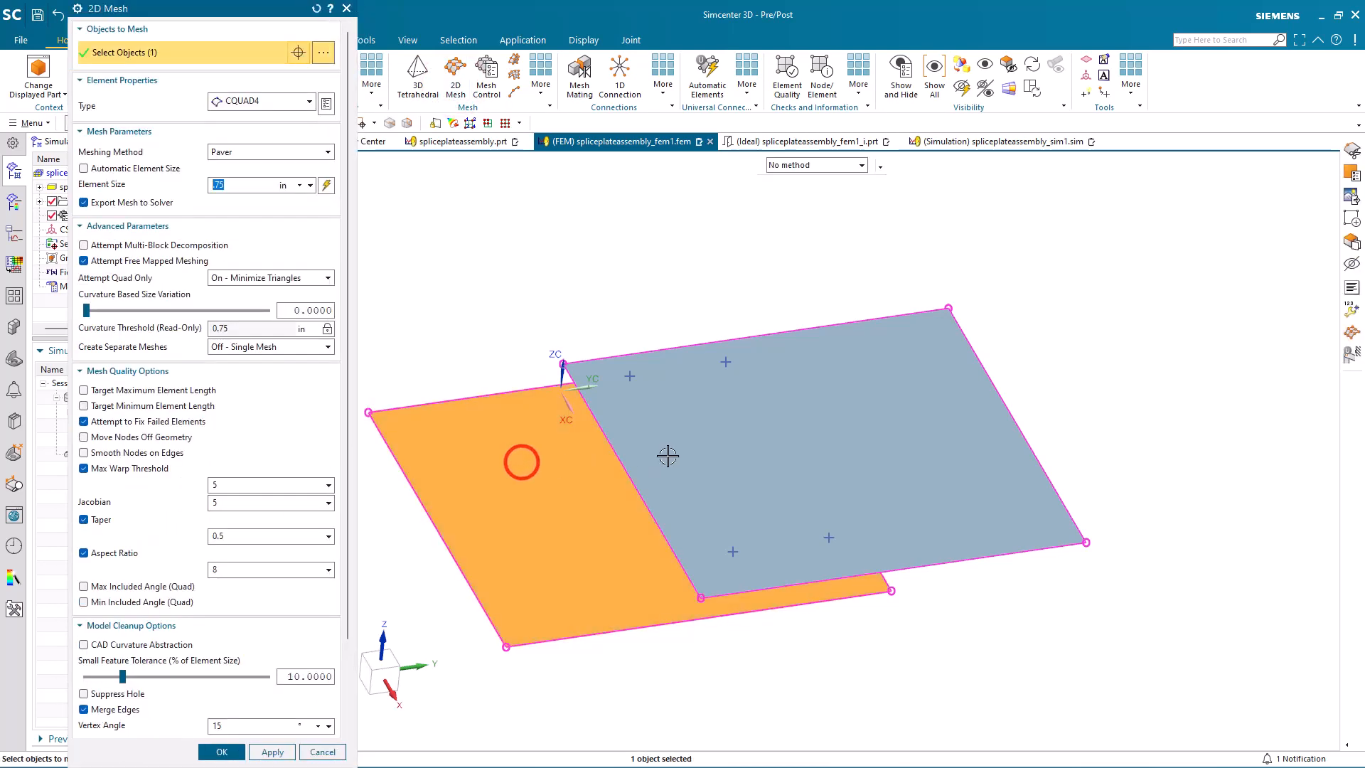
click(669, 456)
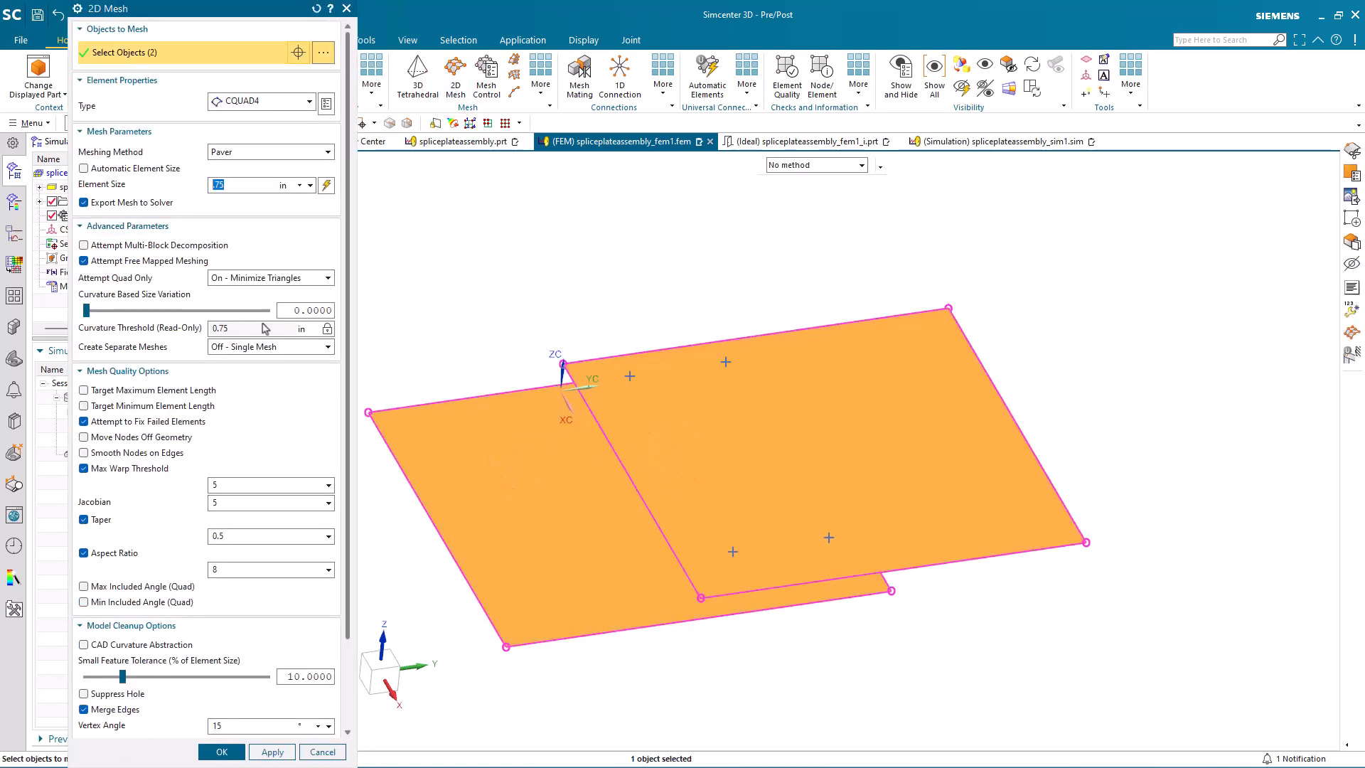
click(226, 752)
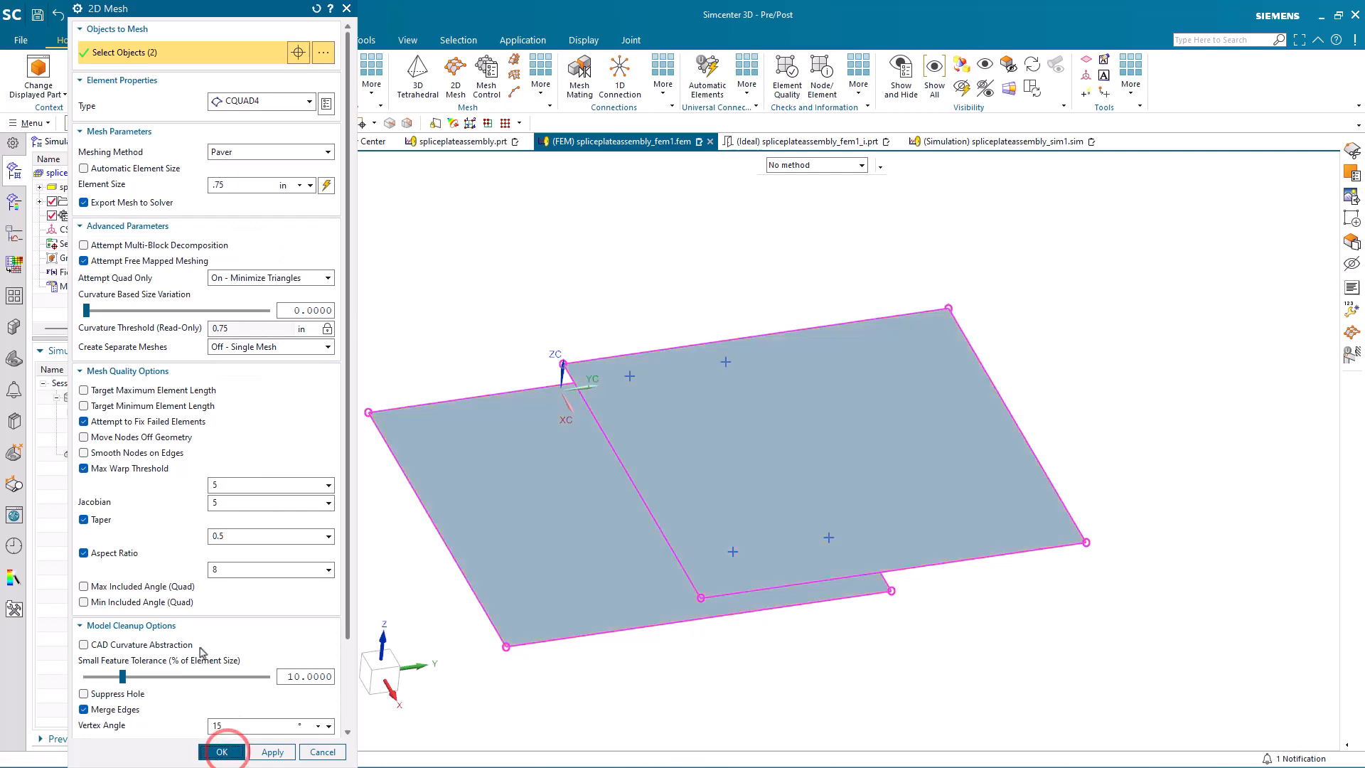
Step: Start a CBUSH Spot Weld connection and select the four bolt hole points as weld objects
middle_drag(442, 350, 437, 379)
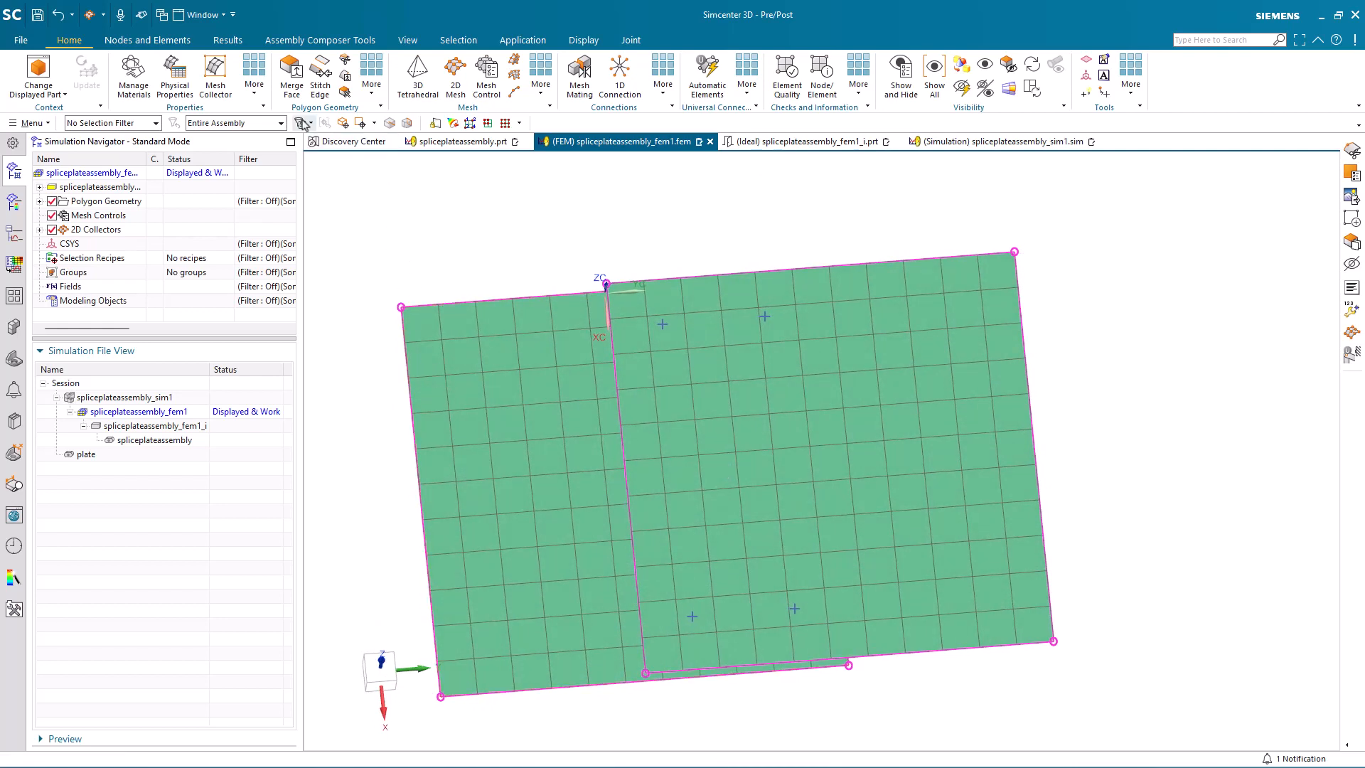
click(664, 87)
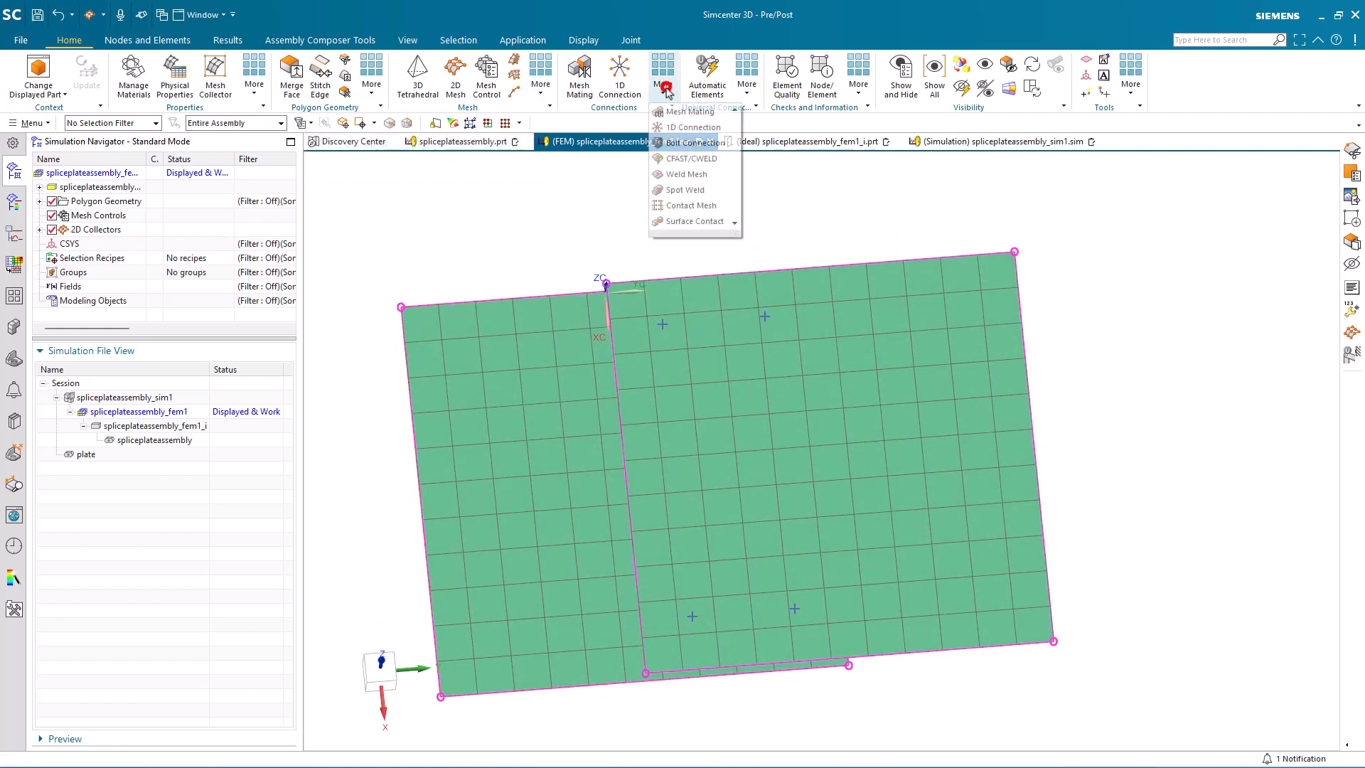
click(686, 191)
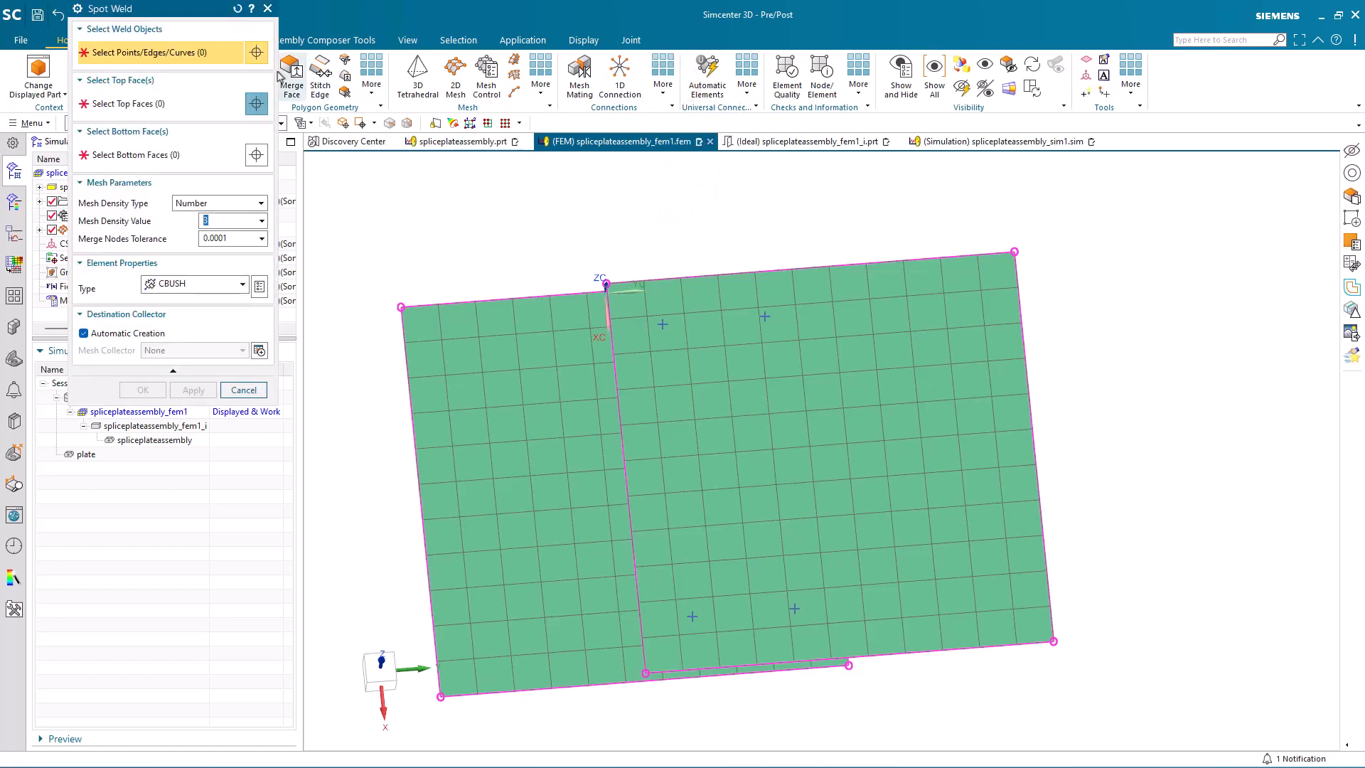
drag(193, 16, 235, 187)
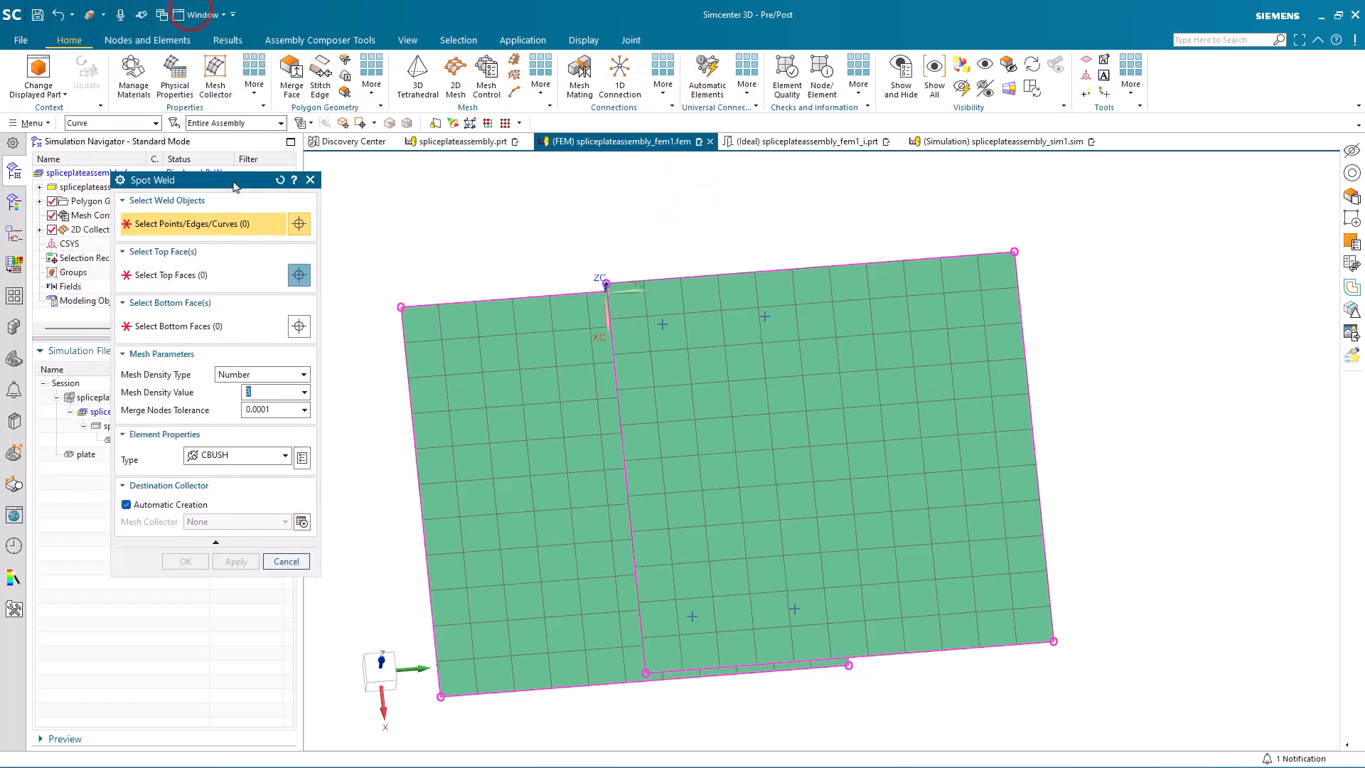
click(125, 124)
click(110, 179)
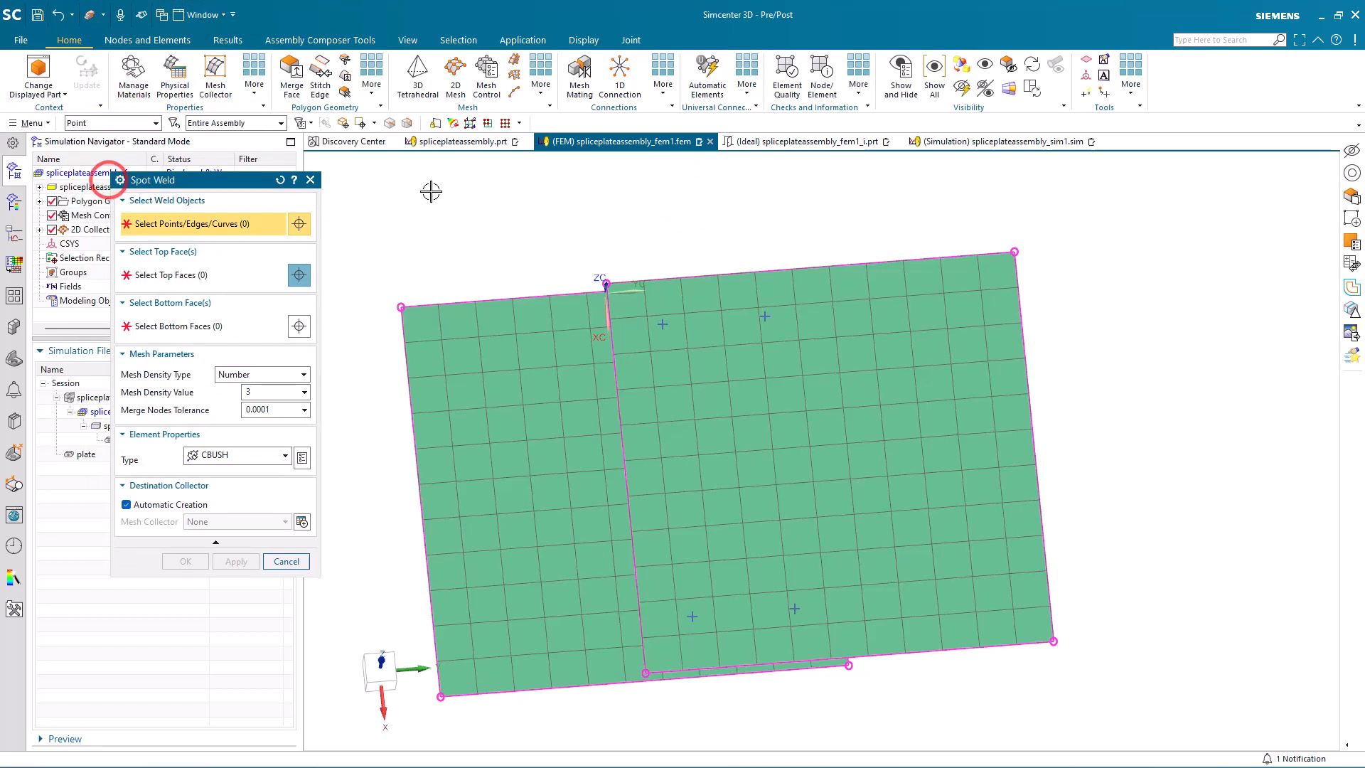
drag(459, 175, 953, 708)
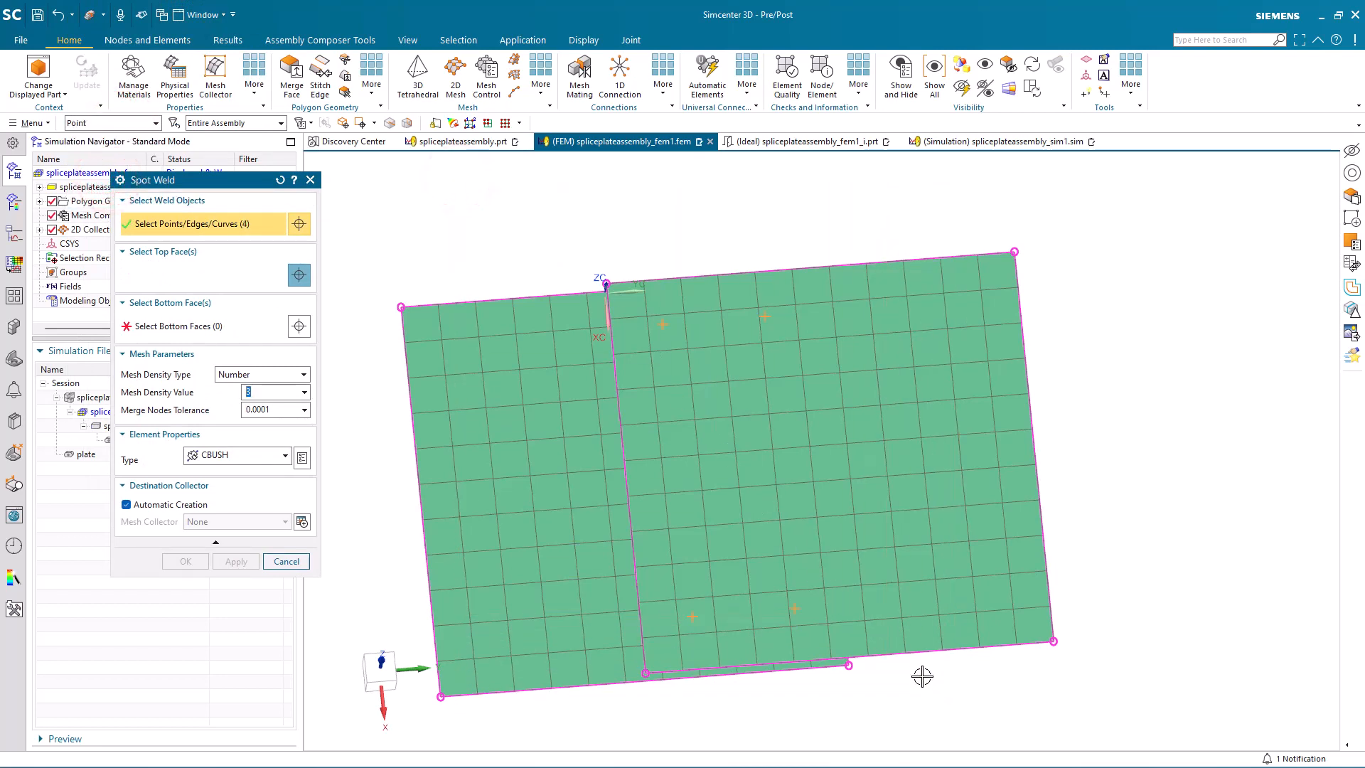
Step: Assign the upper plate as top face and the lower plate as bottom face, and create the spot welds with a mesh density of 1
click(231, 274)
click(704, 445)
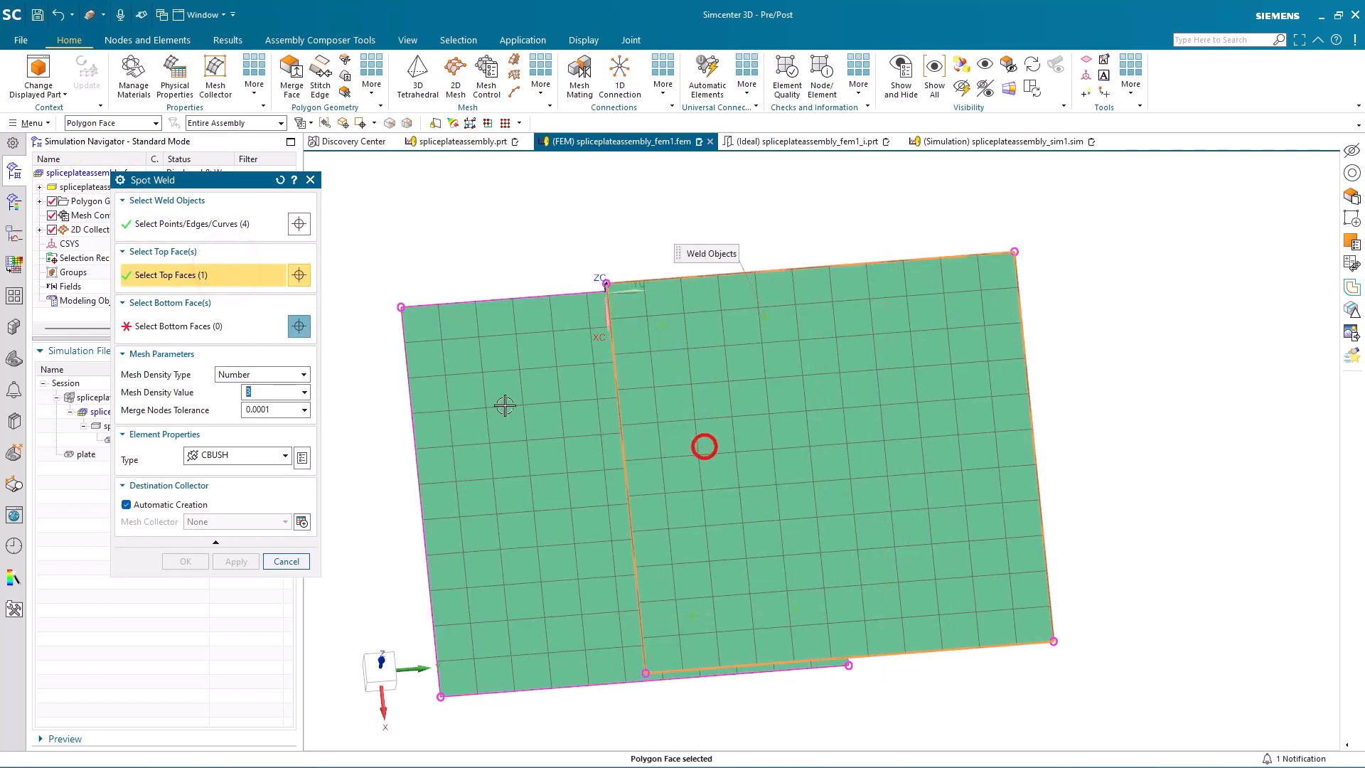
click(238, 327)
click(503, 434)
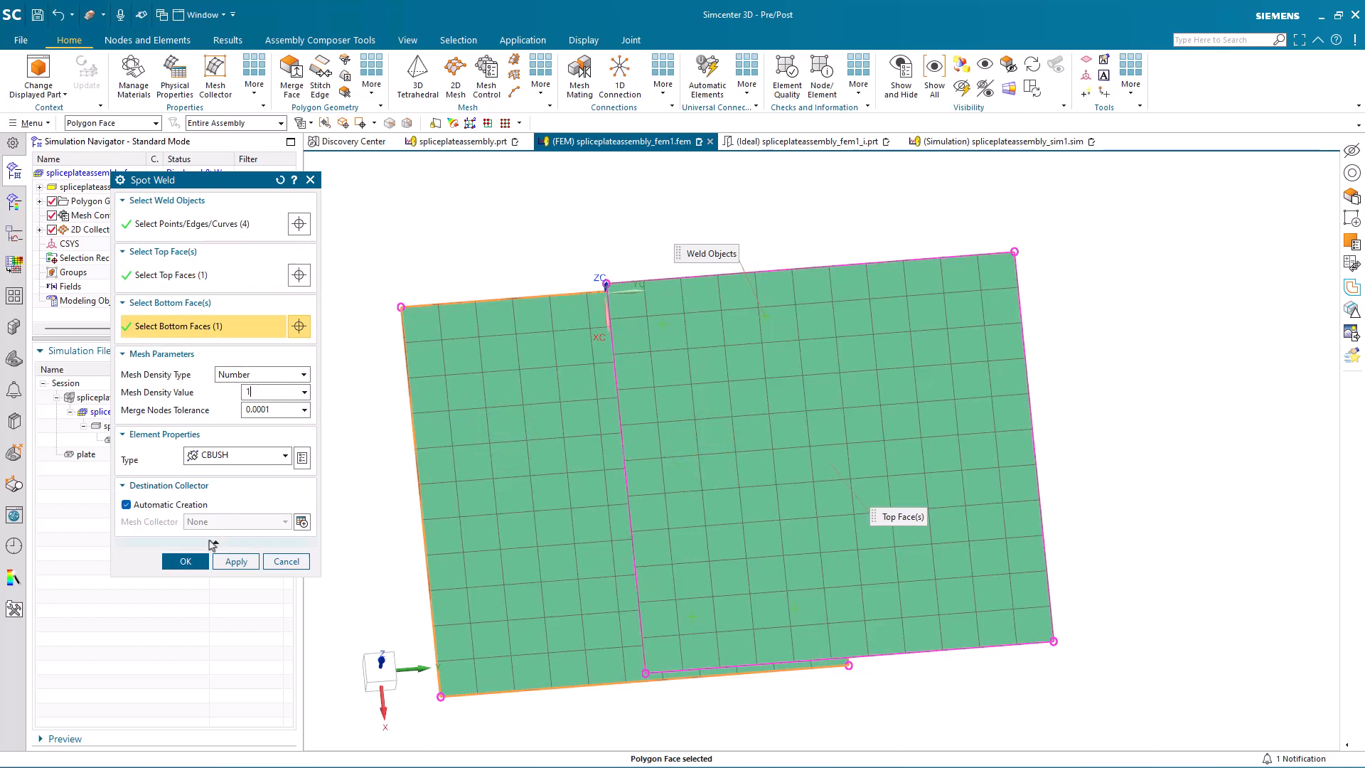
click(186, 562)
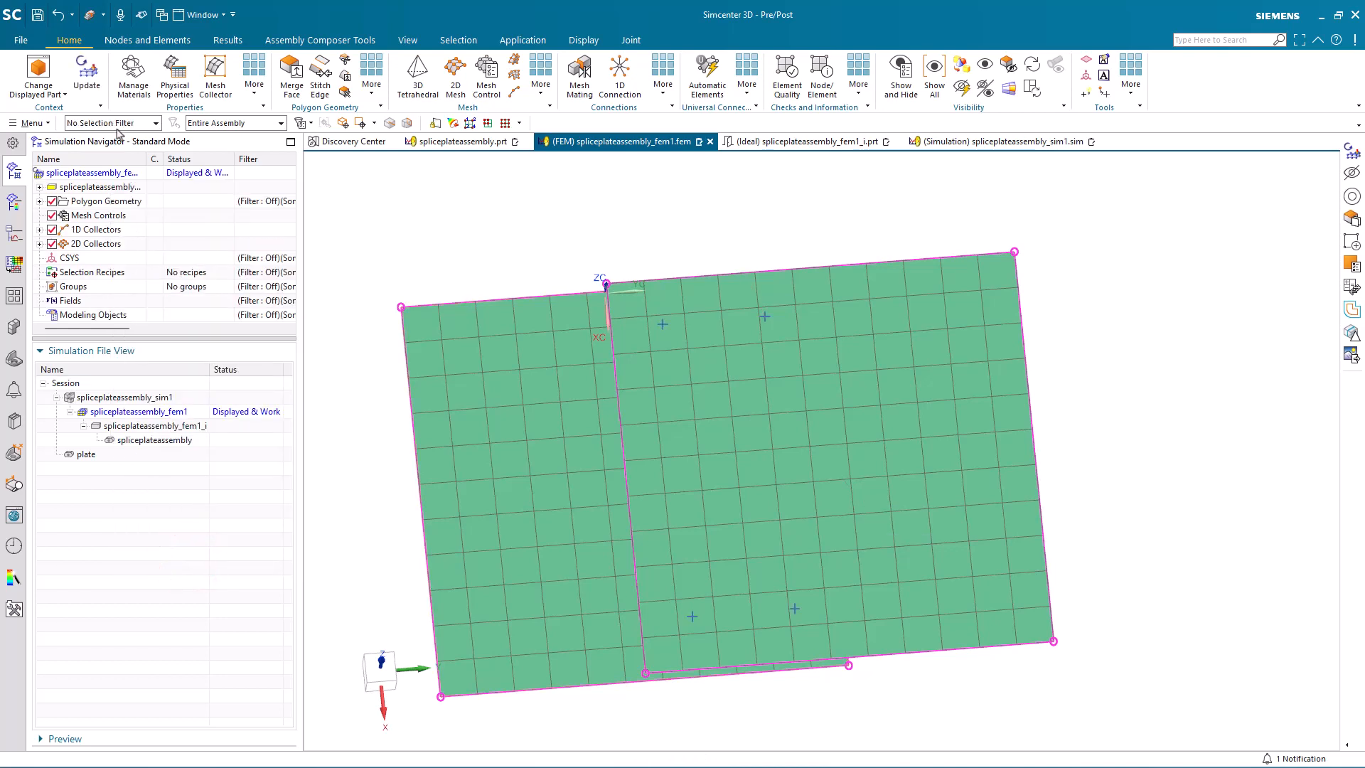
Step: Update the FEM and examine the spot weld elements between the two plates from the side
click(87, 79)
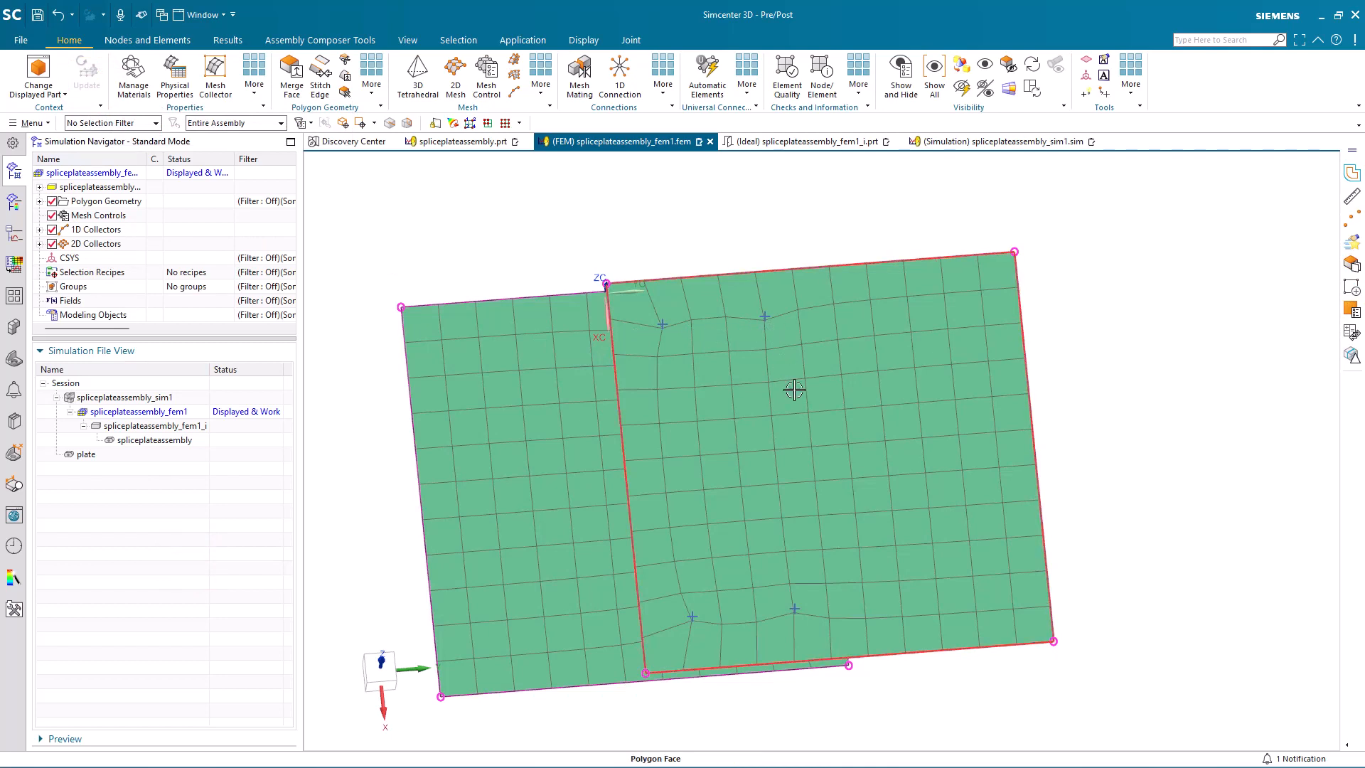
middle_drag(792, 612, 792, 526)
scroll(701, 446, up, 4)
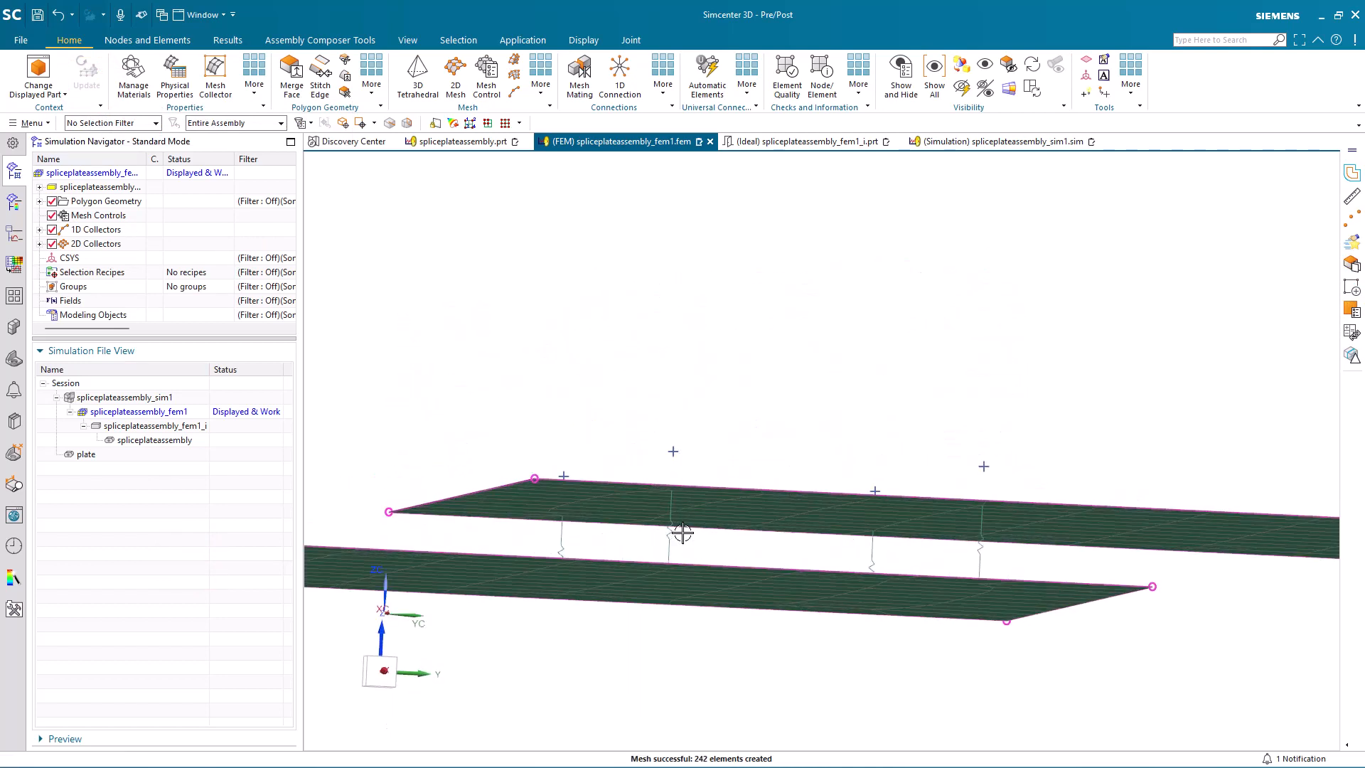
middle_drag(682, 536, 689, 538)
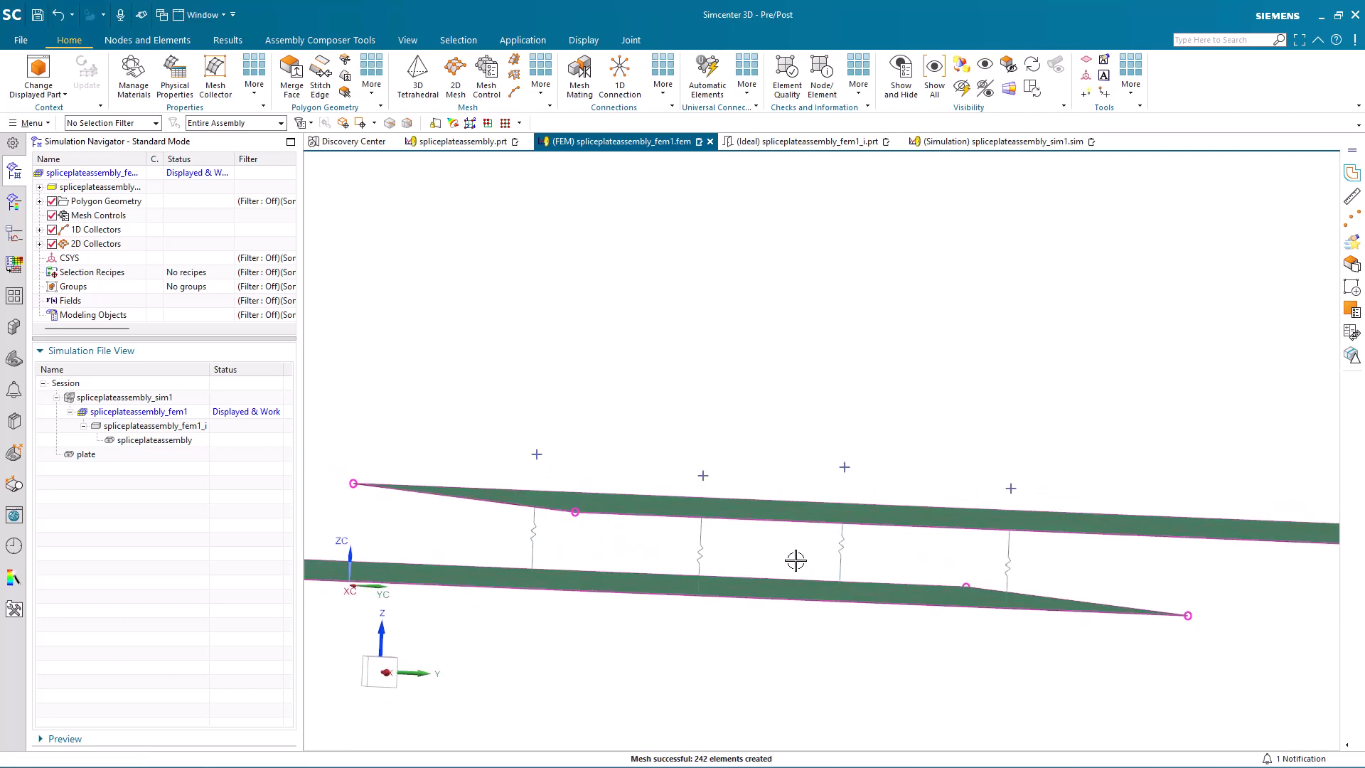
scroll(796, 560, down, 3)
middle_drag(797, 559, 798, 596)
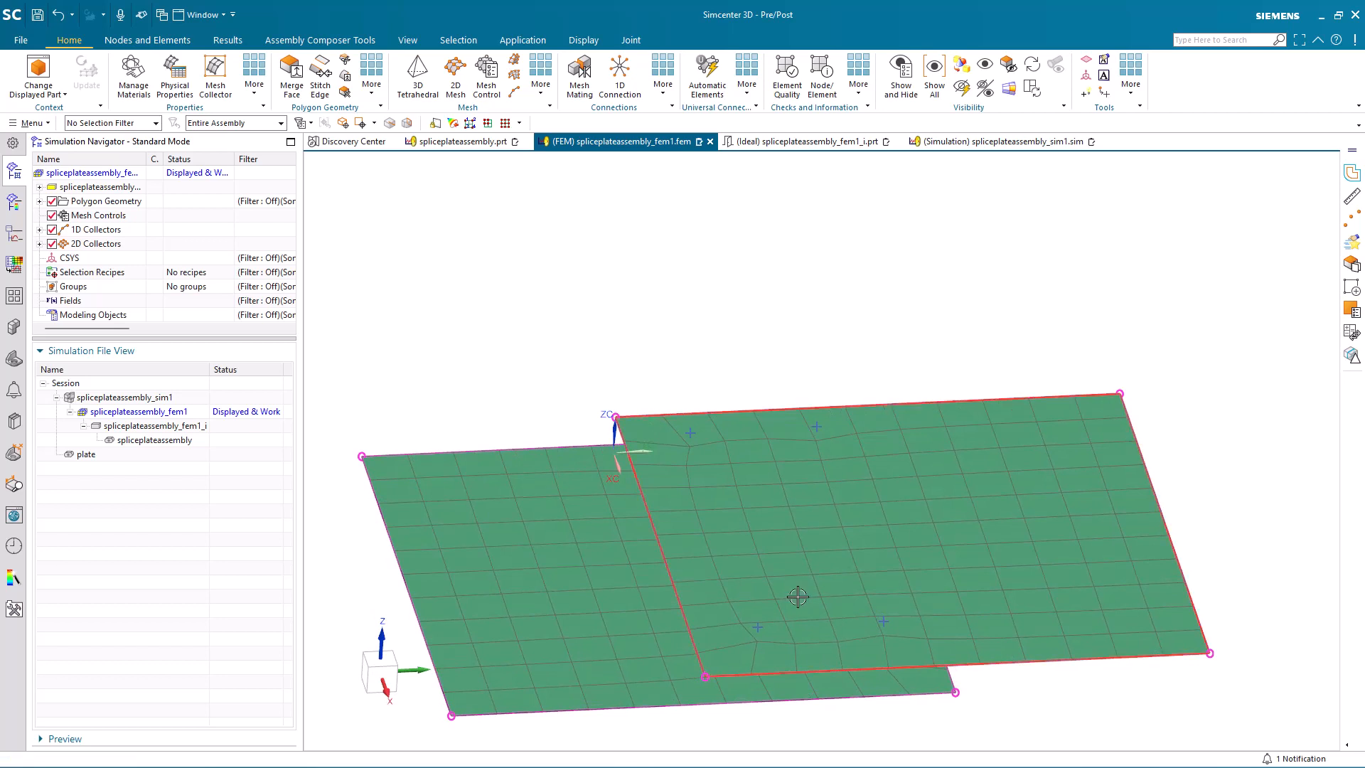
Step: Review the PSHELL physical property assigned to the 2D mesh collector without changing it
click(40, 244)
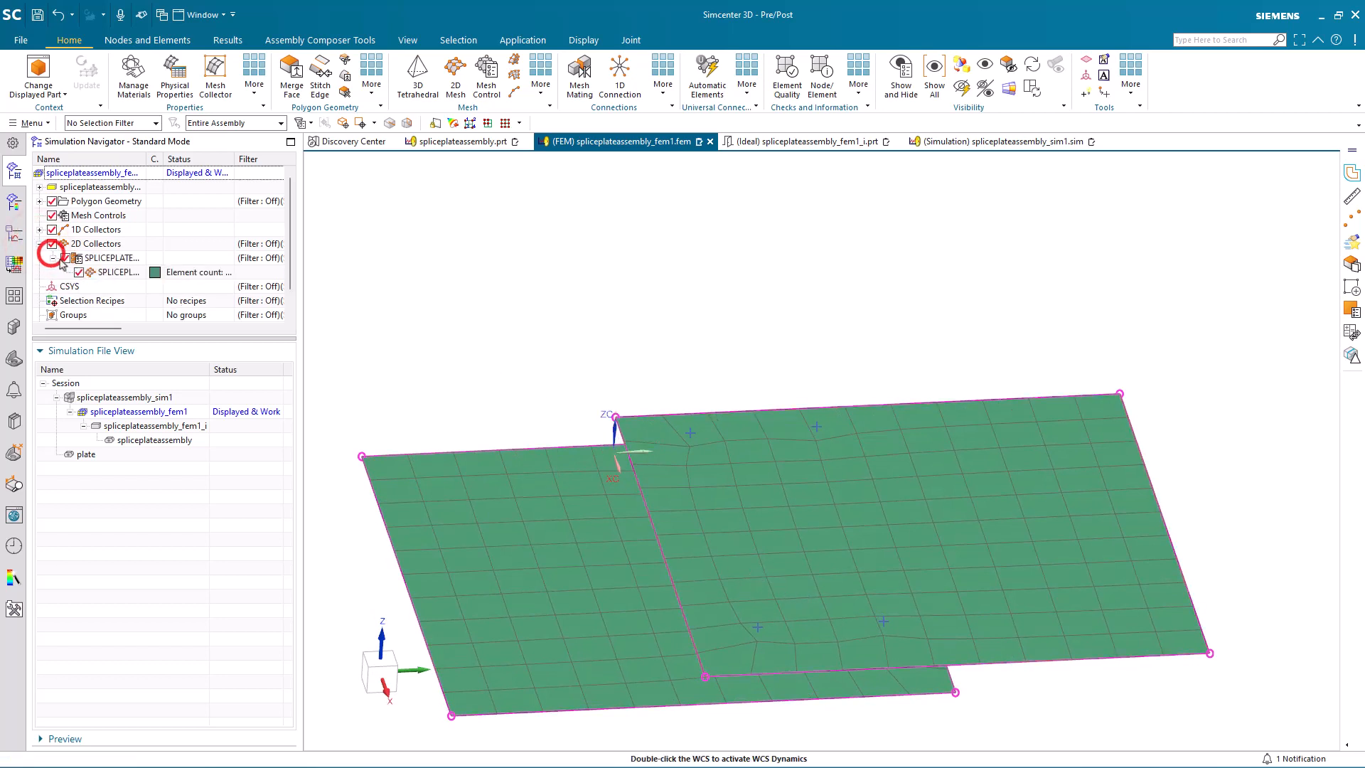
click(52, 258)
right_click(111, 257)
click(137, 291)
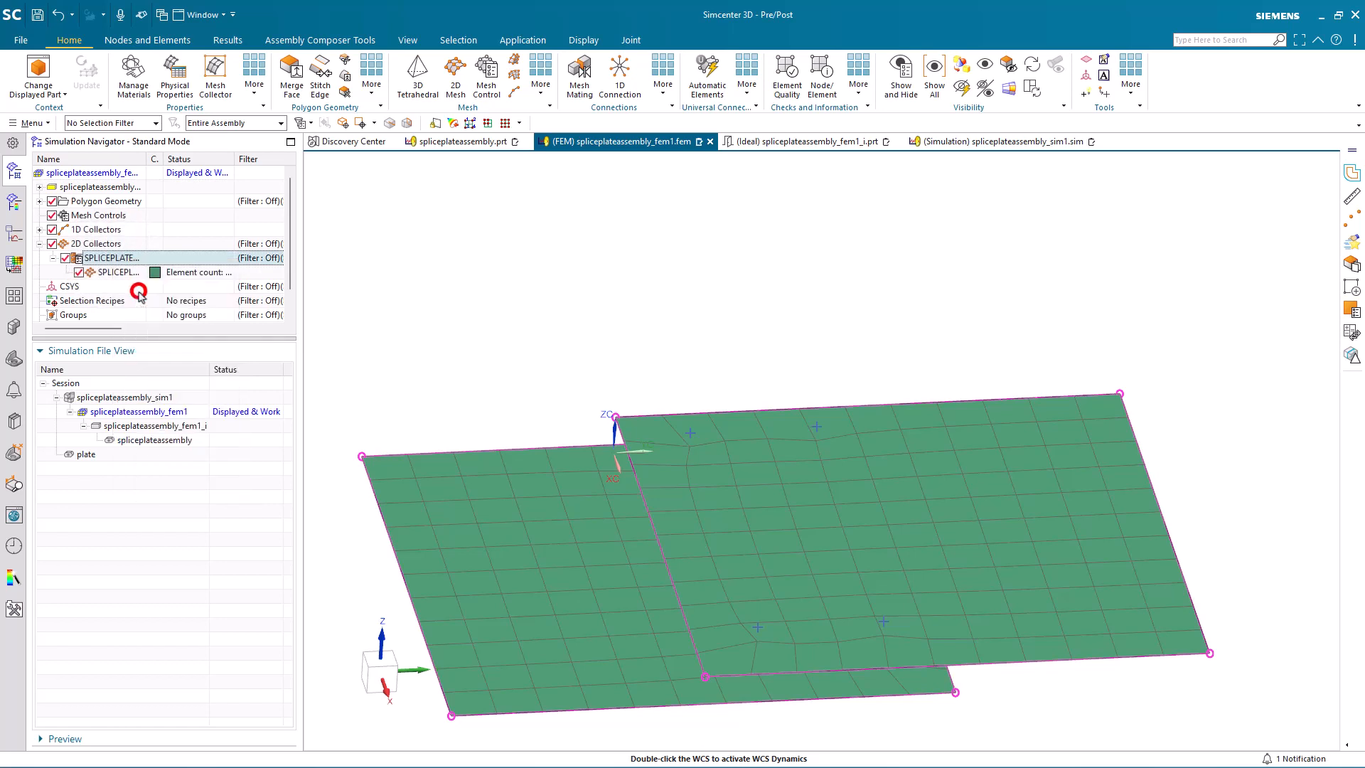
click(305, 262)
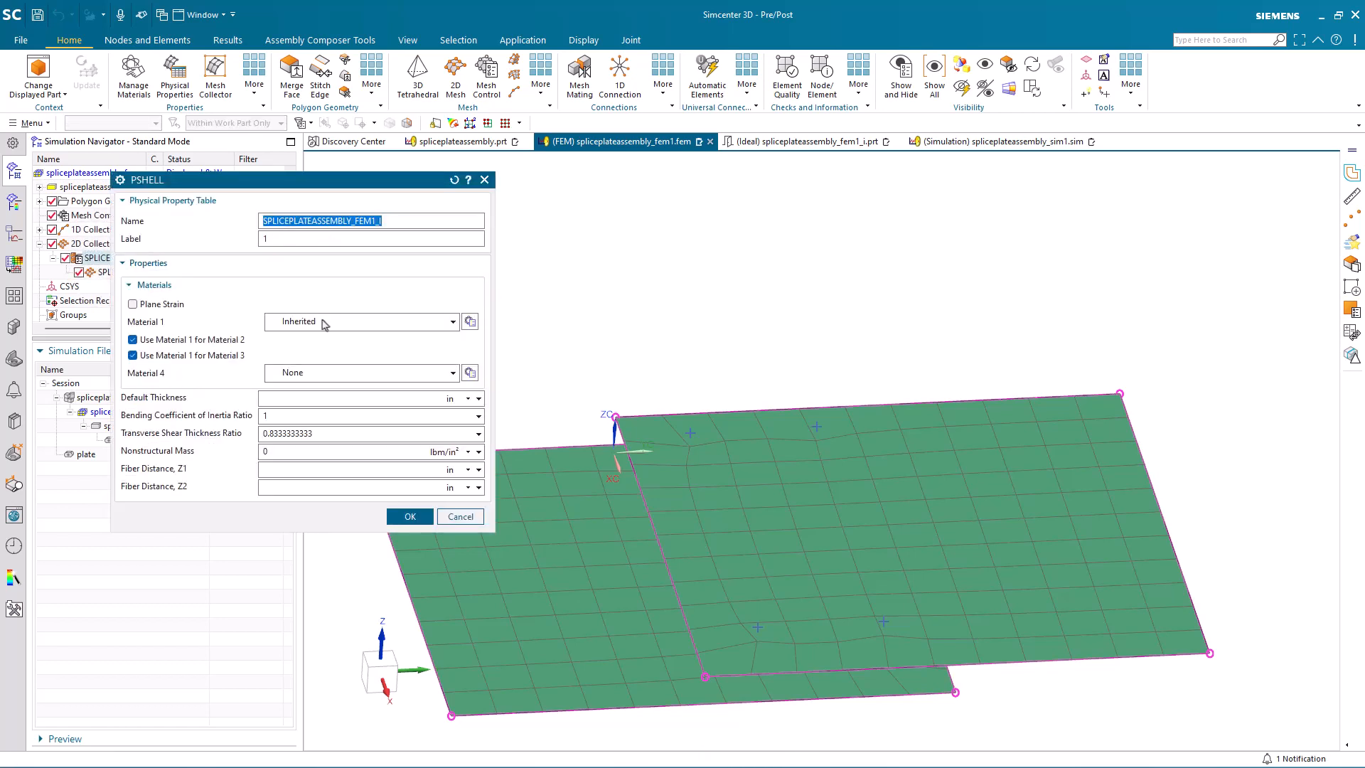
click(476, 517)
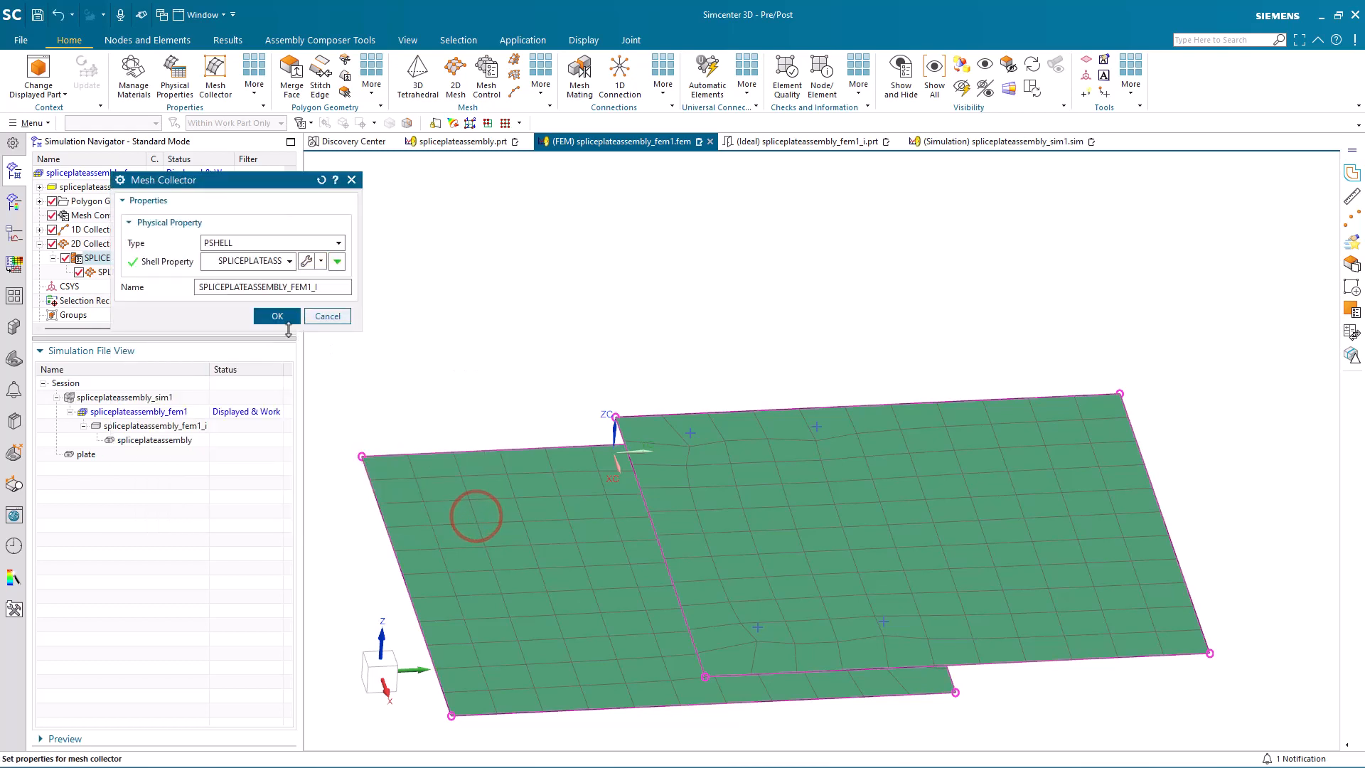
click(327, 315)
Step: Check the thickness source and offset settings in the 2D mesh's associated data
right_click(132, 273)
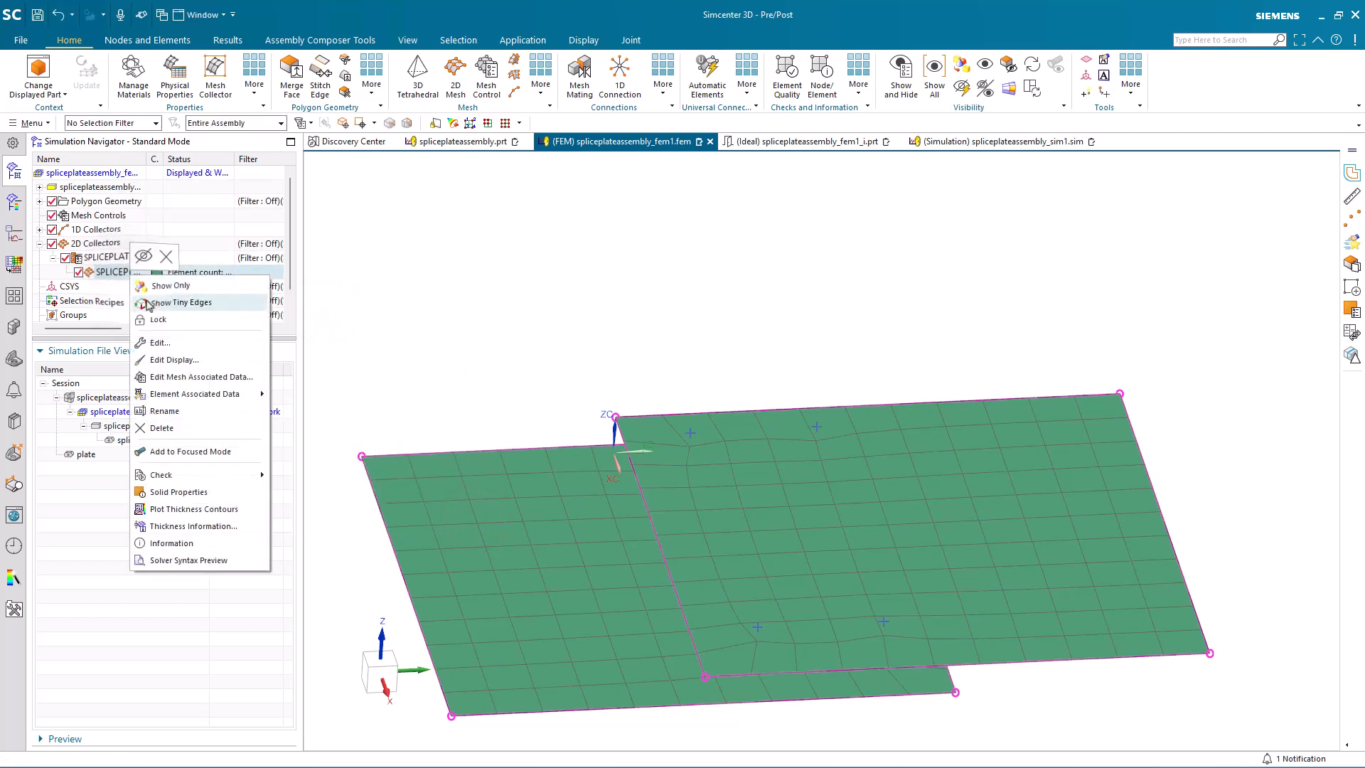
click(184, 377)
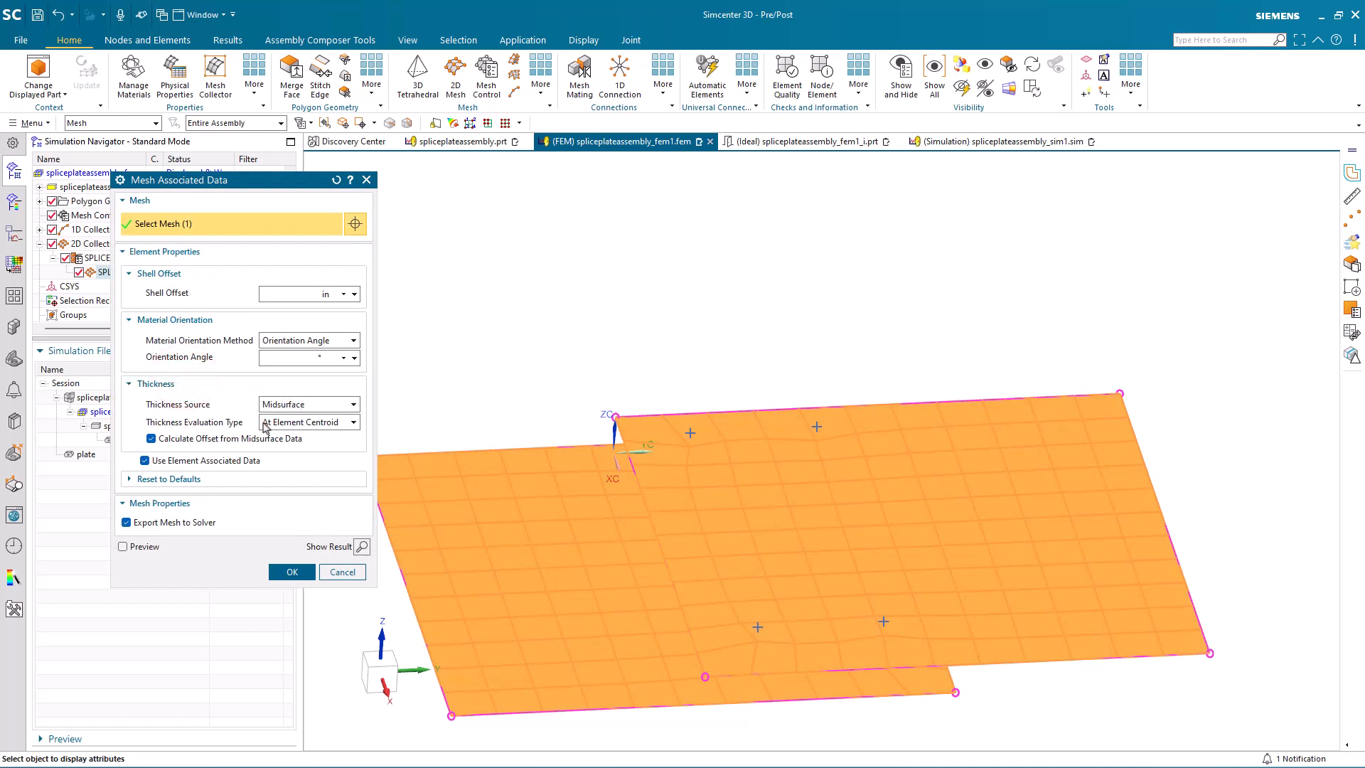
click(342, 573)
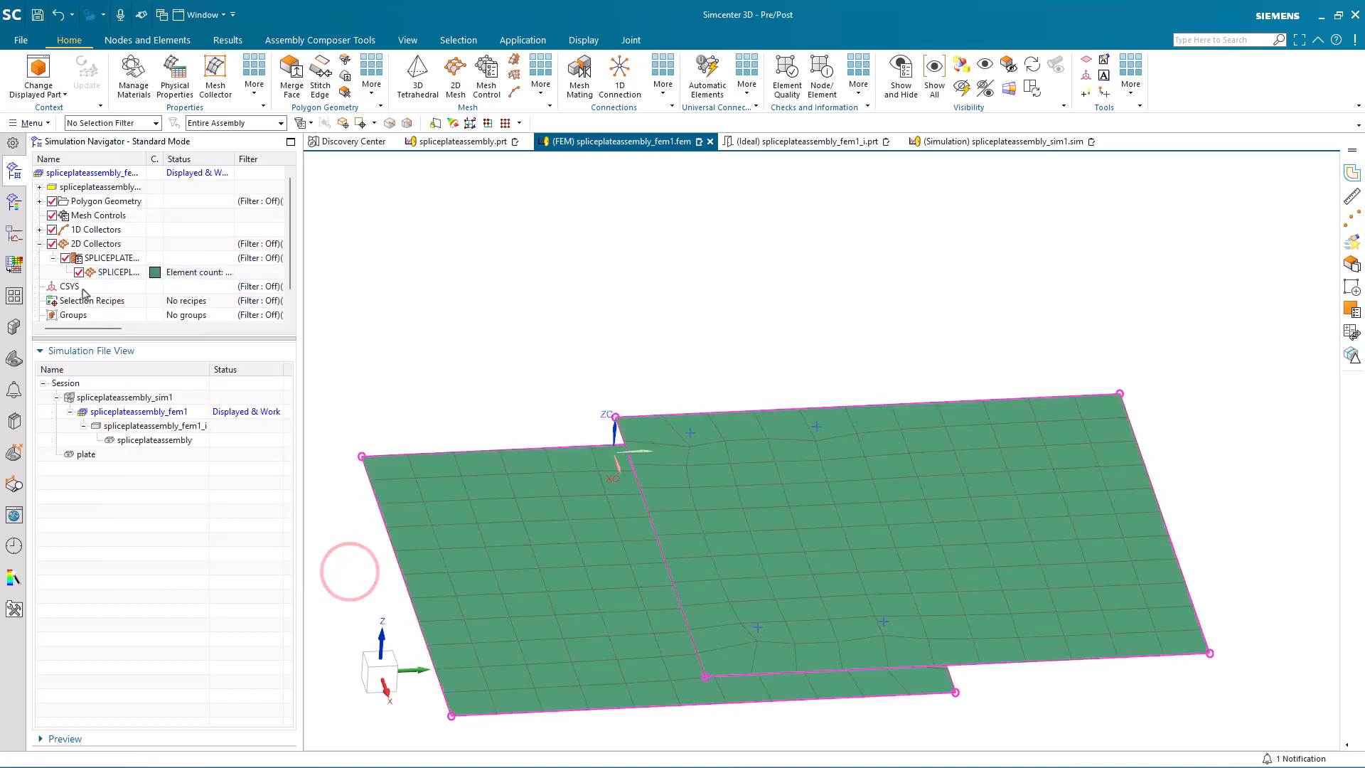
Step: Enable the CSYS override with the Absolute type in the CBUSH weld mesh's associated data
click(40, 229)
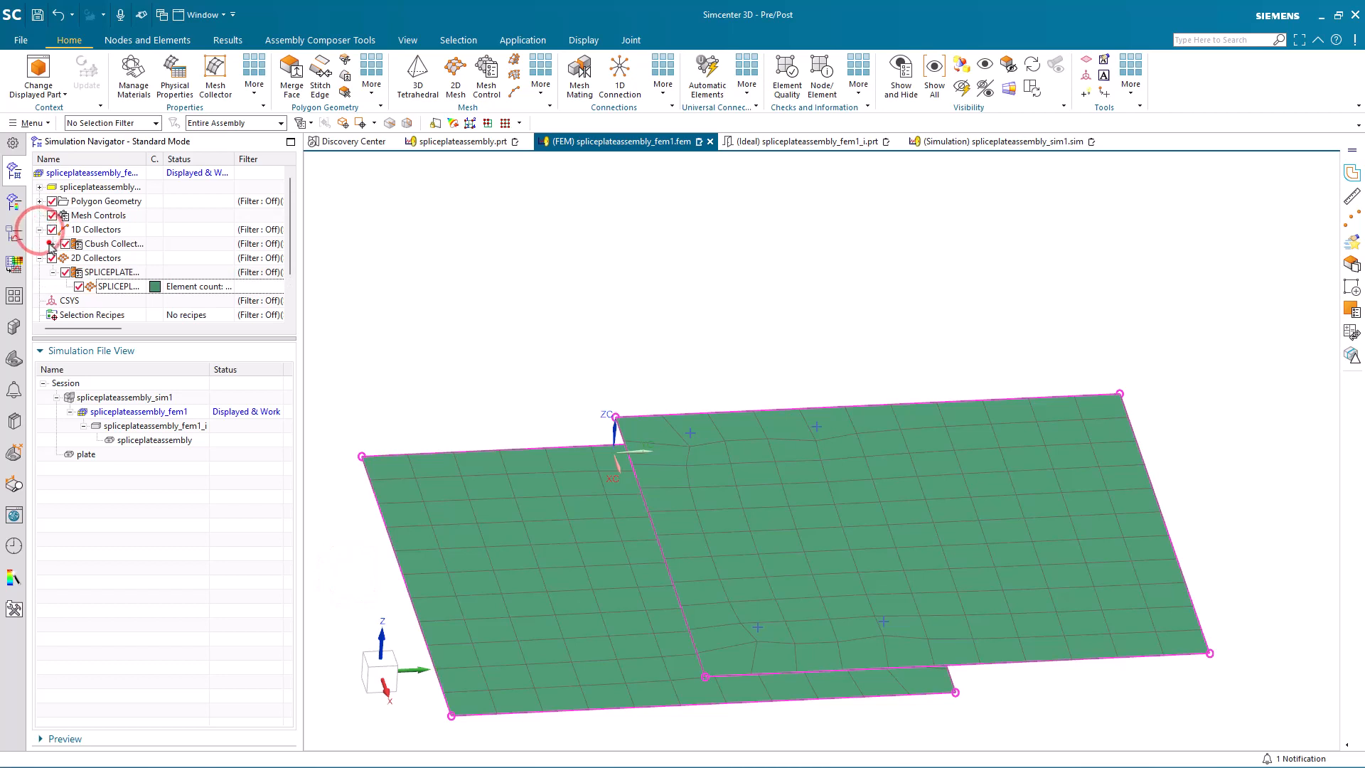
click(51, 243)
right_click(99, 258)
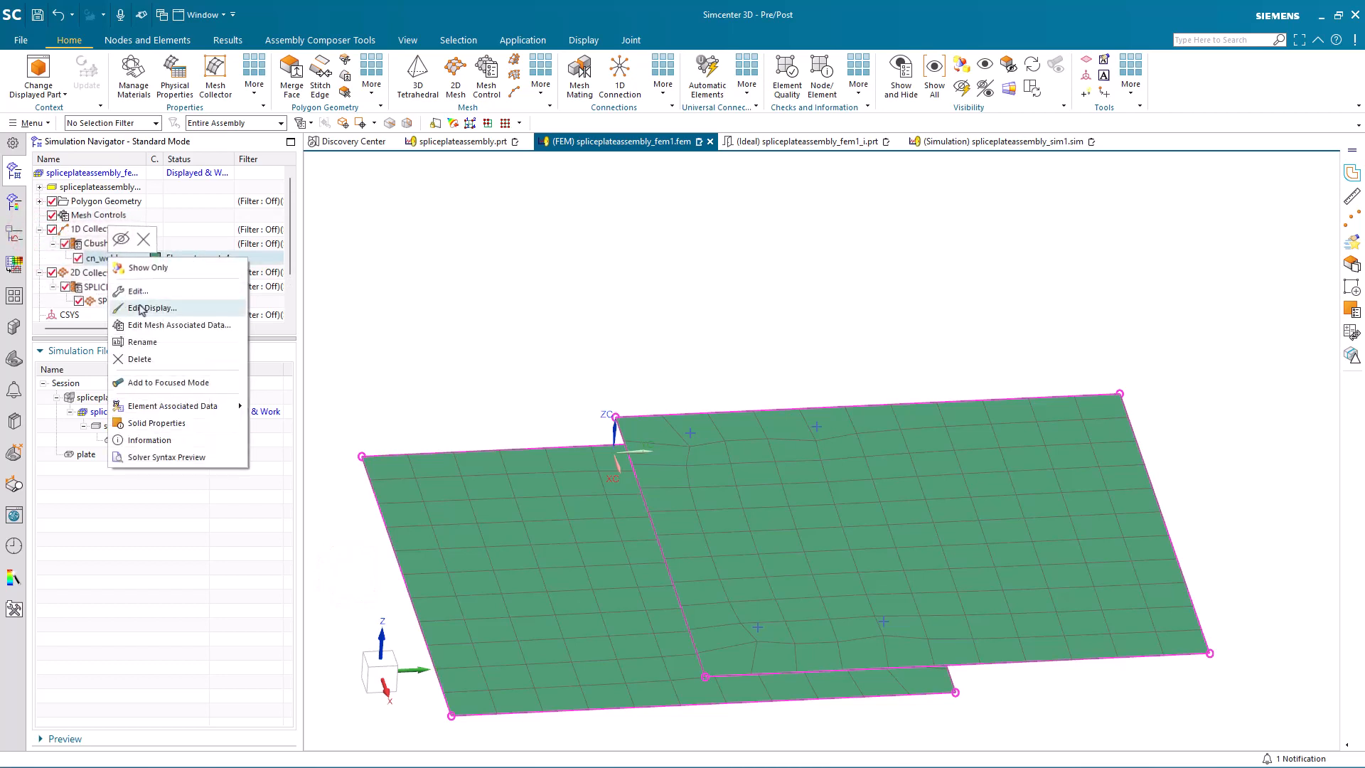
click(152, 324)
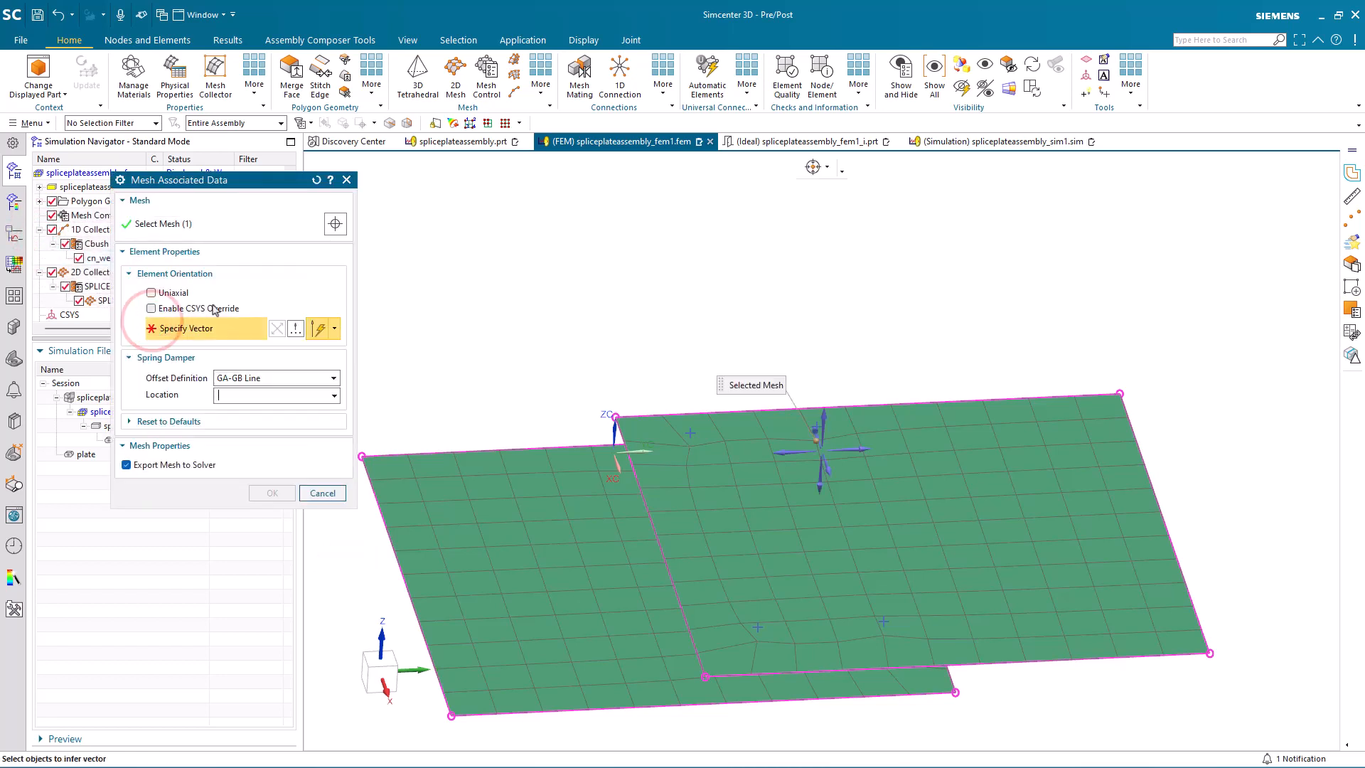
click(213, 309)
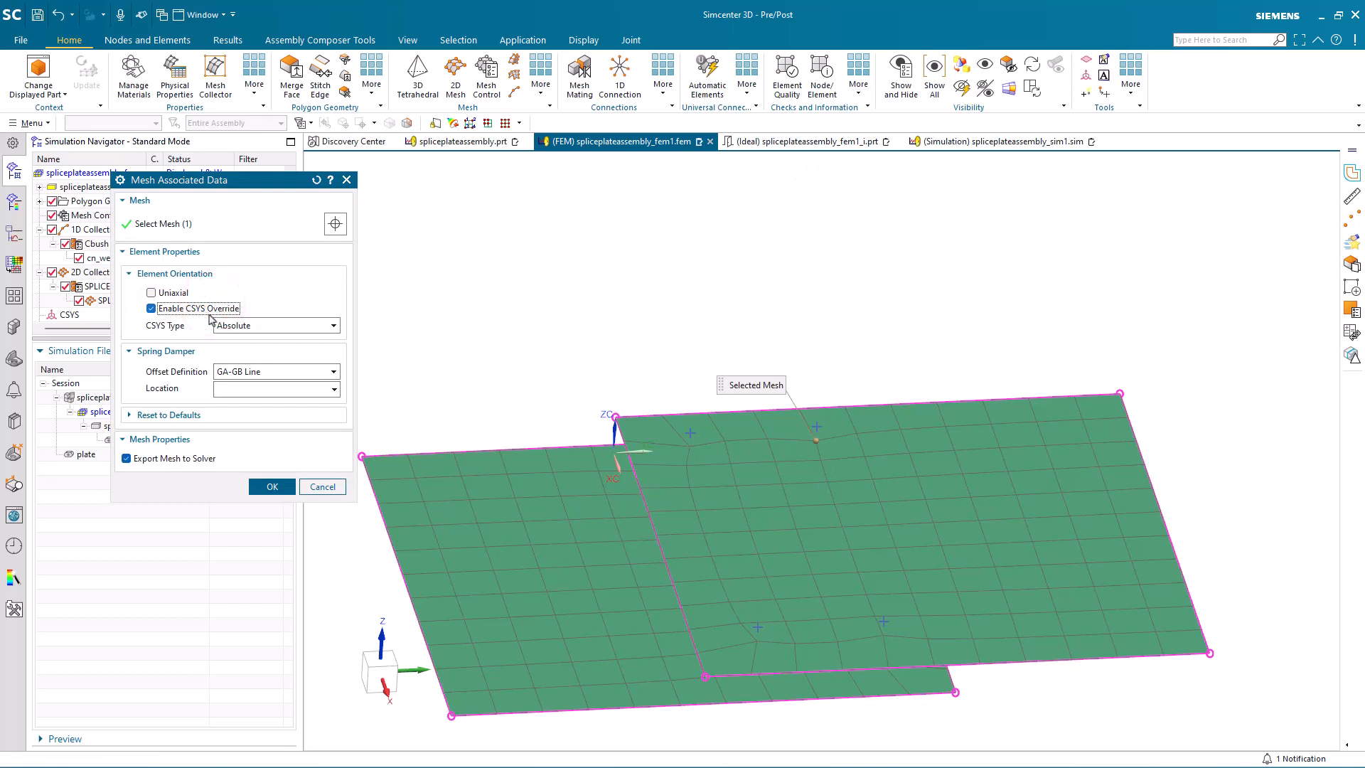
click(268, 485)
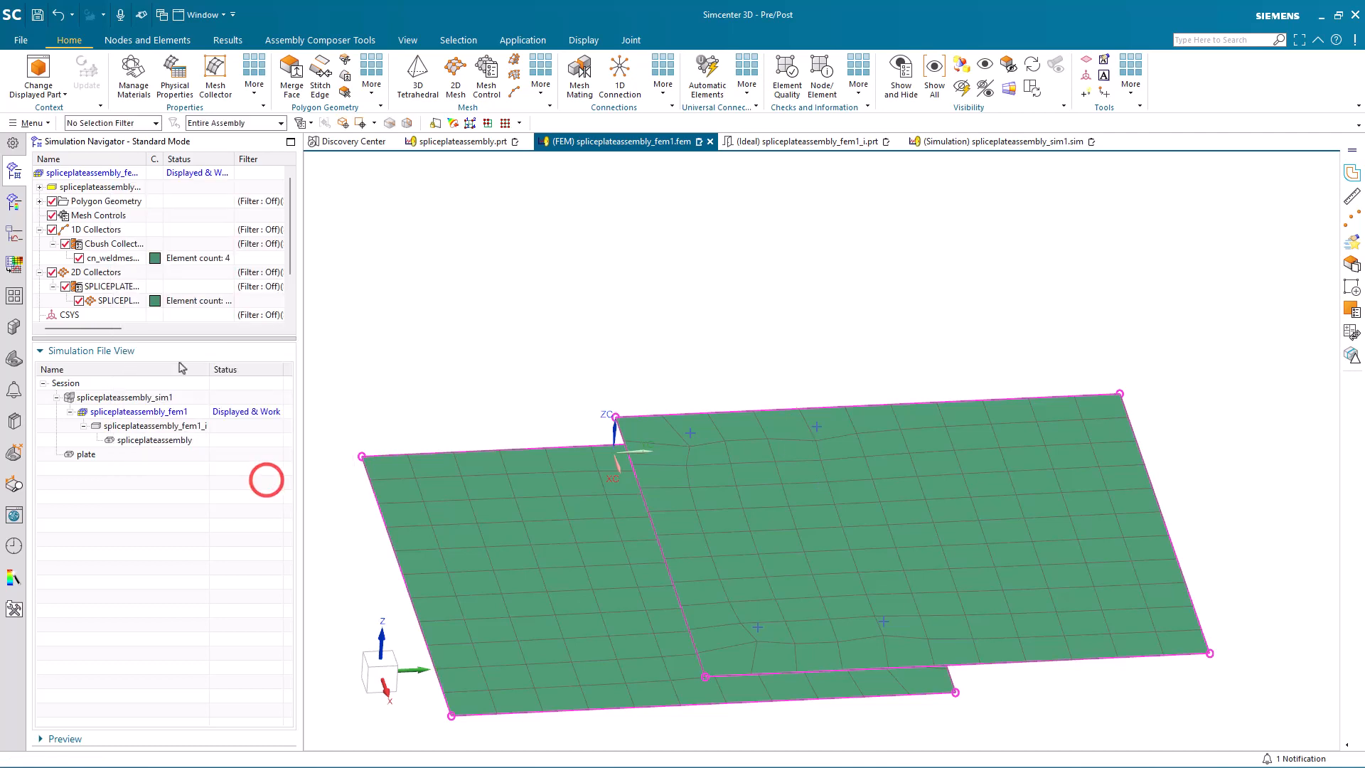
Step: Edit the PBUSH1 property of the CBUSH collector, setting the X, Y and Z translation stiffness to 1e6 lbf/in
right_click(111, 244)
click(139, 279)
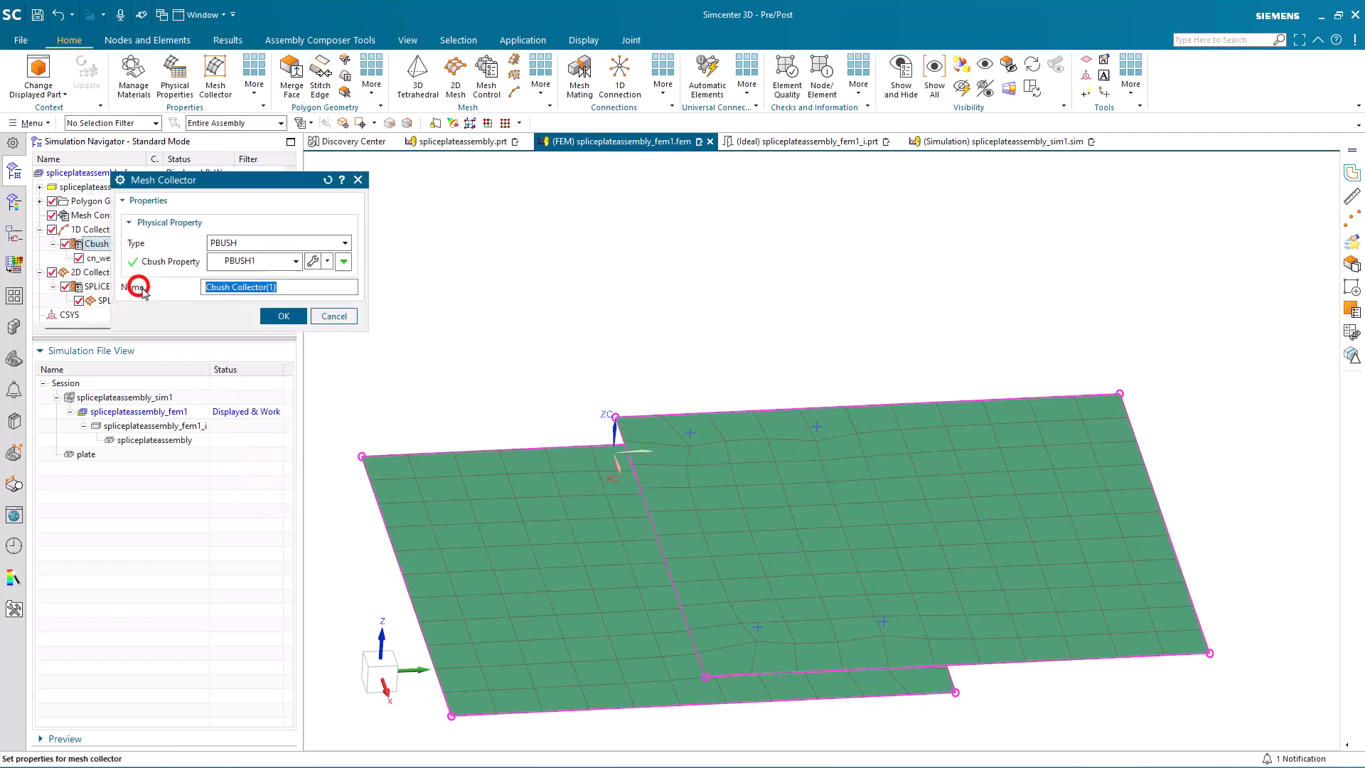
middle_click(313, 259)
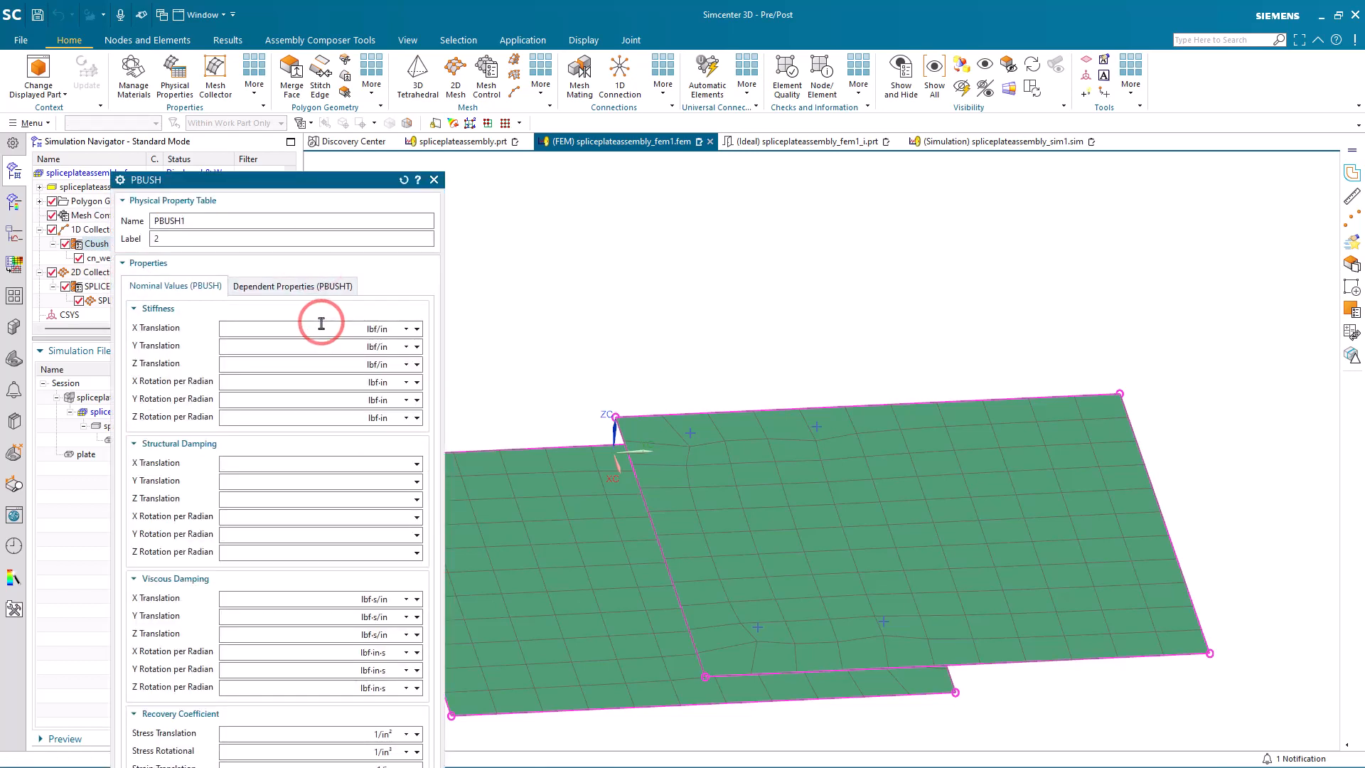
click(321, 323)
text(1e6)
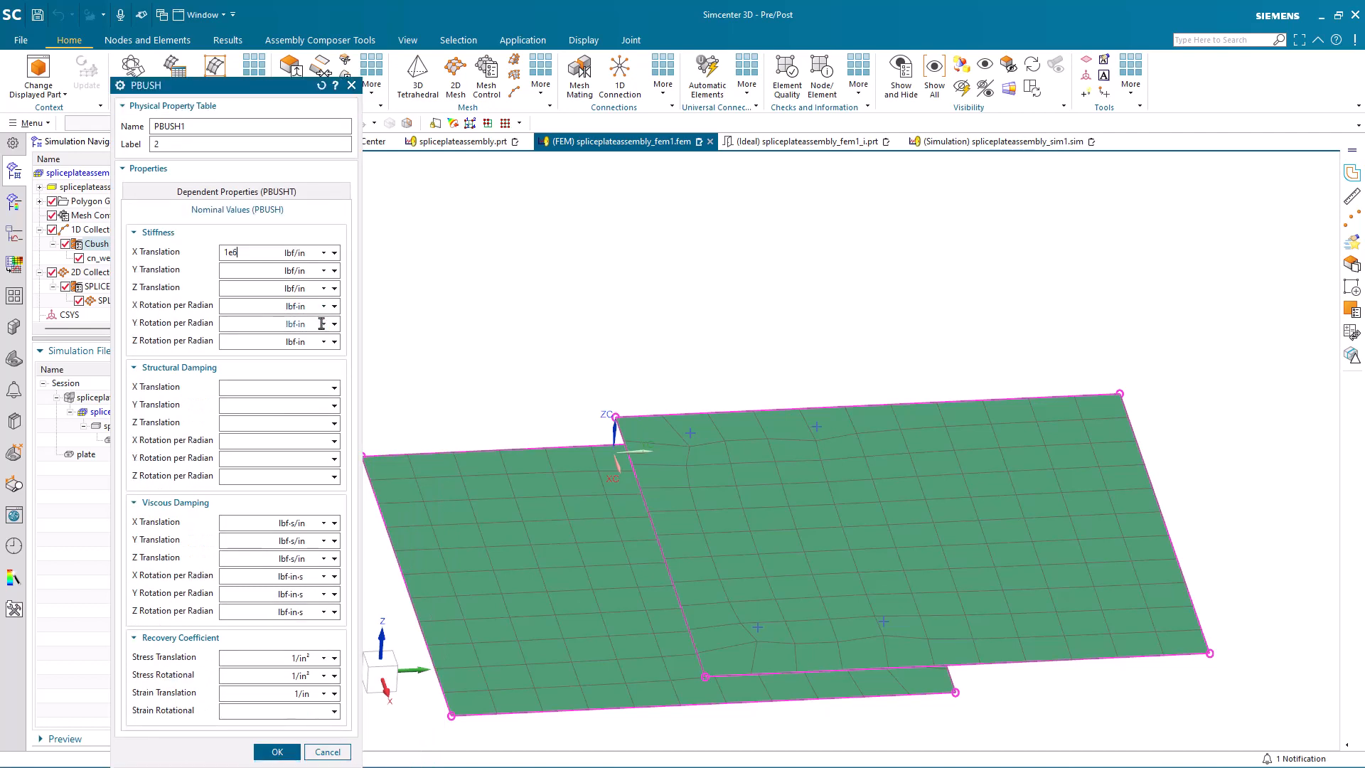
double_click(228, 251)
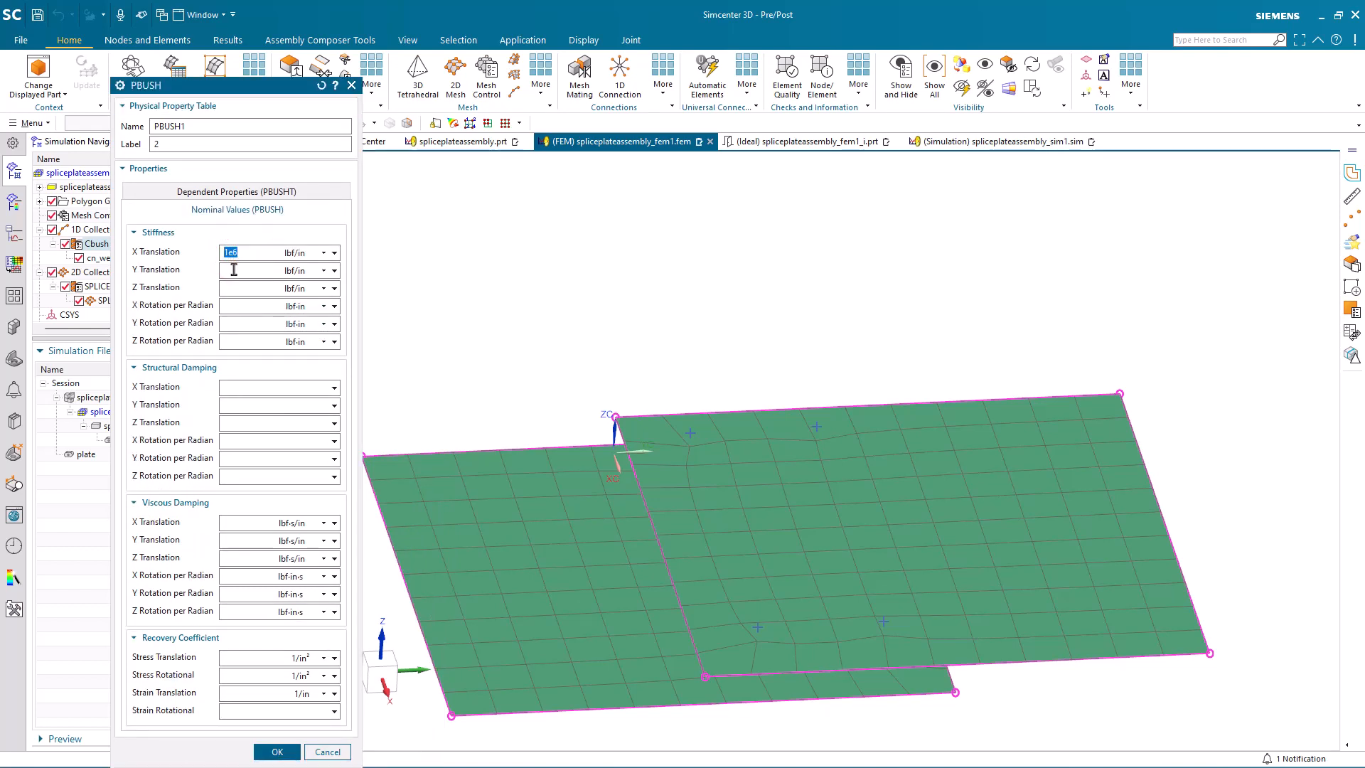
text(1e6)
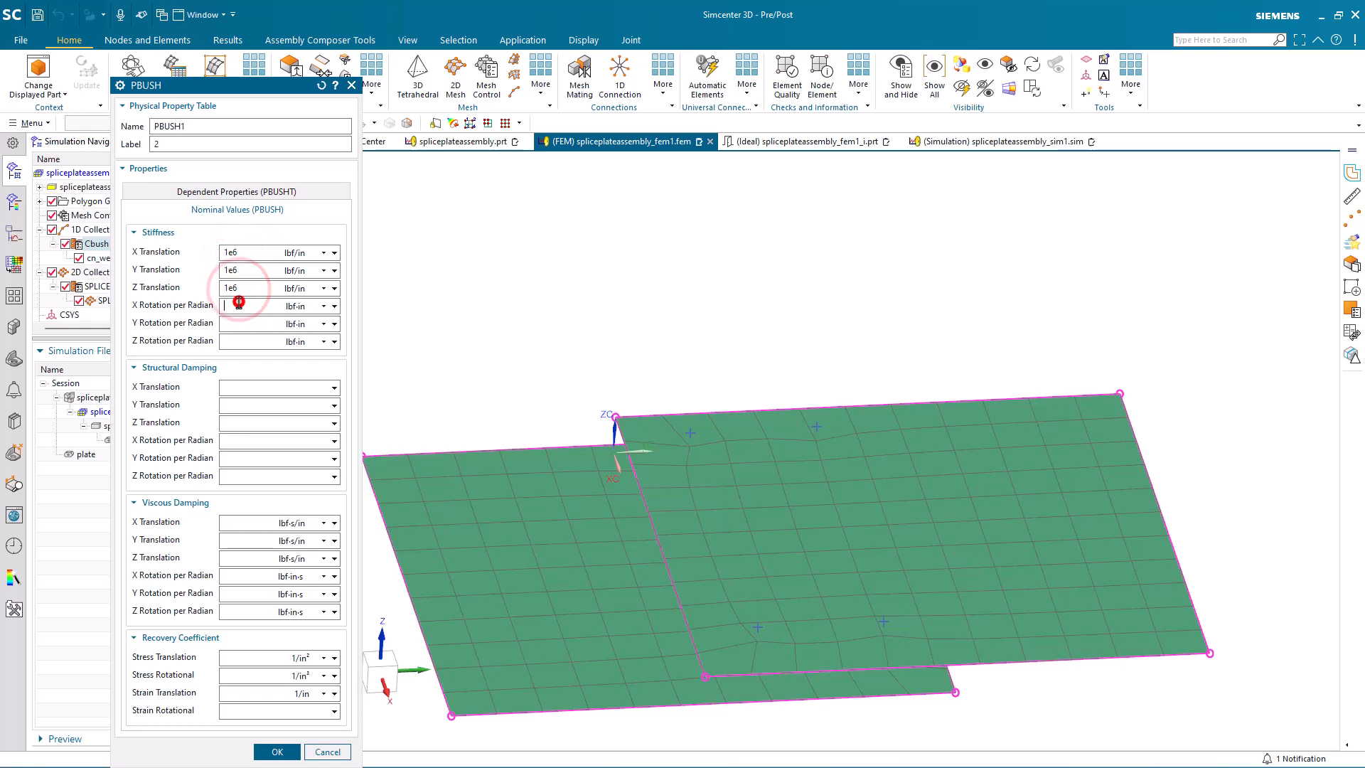
Step: Set the X, Y and Z rotational stiffness of PBUSH1 to 1e6 lbf-in and accept the property and collector edits
click(238, 306)
text(1e6)
click(240, 341)
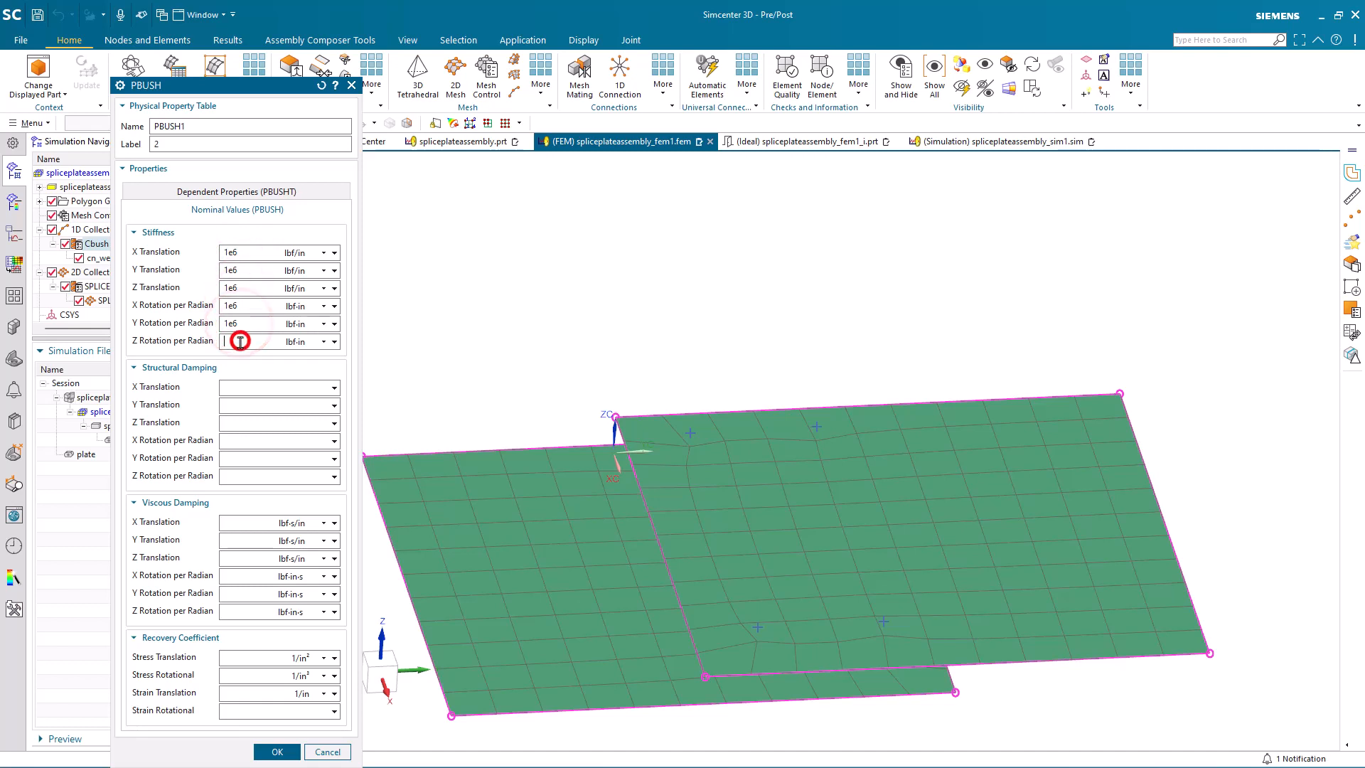
text(1e6)
click(287, 752)
click(284, 222)
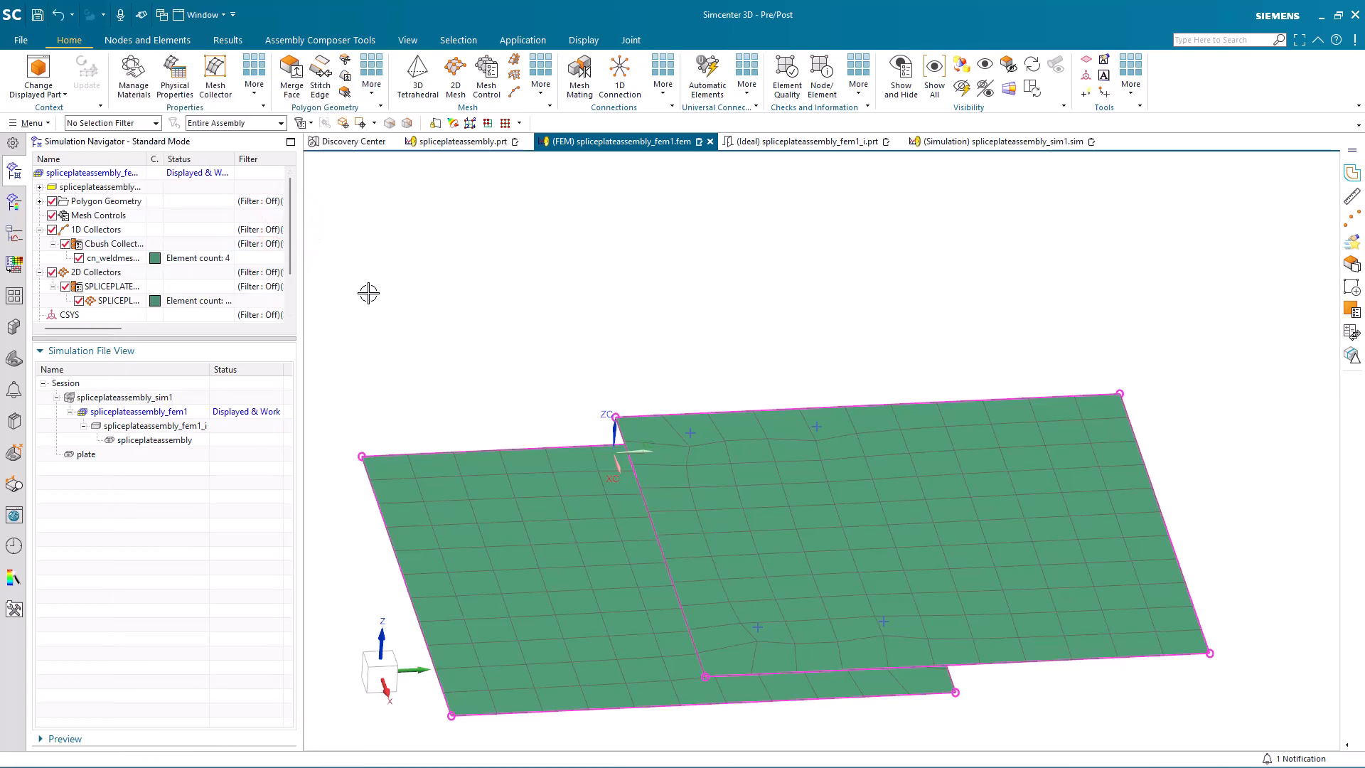
Step: Switch to spliceplateassembly_sim1 and apply a fixed constraint to the lower plate's outer edge, opposite the overlap
click(944, 142)
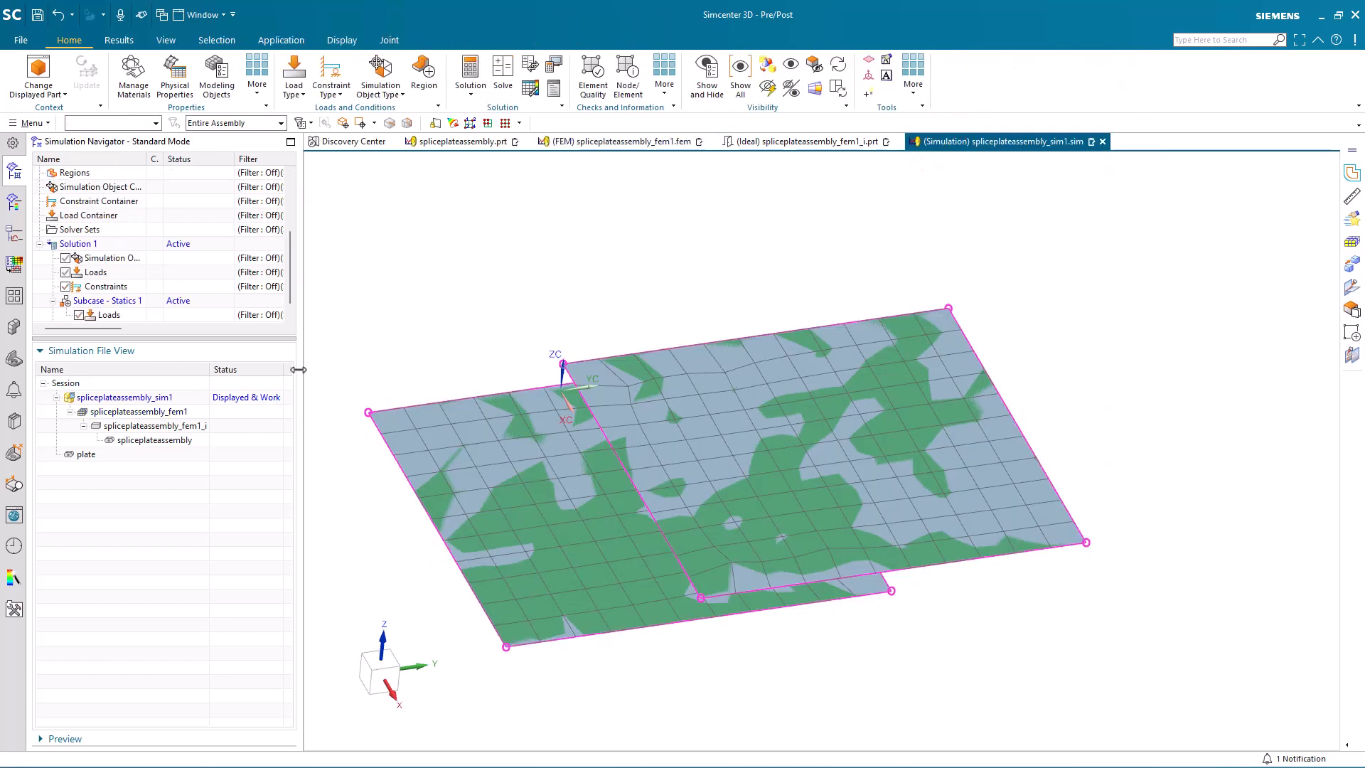
double_click(125, 302)
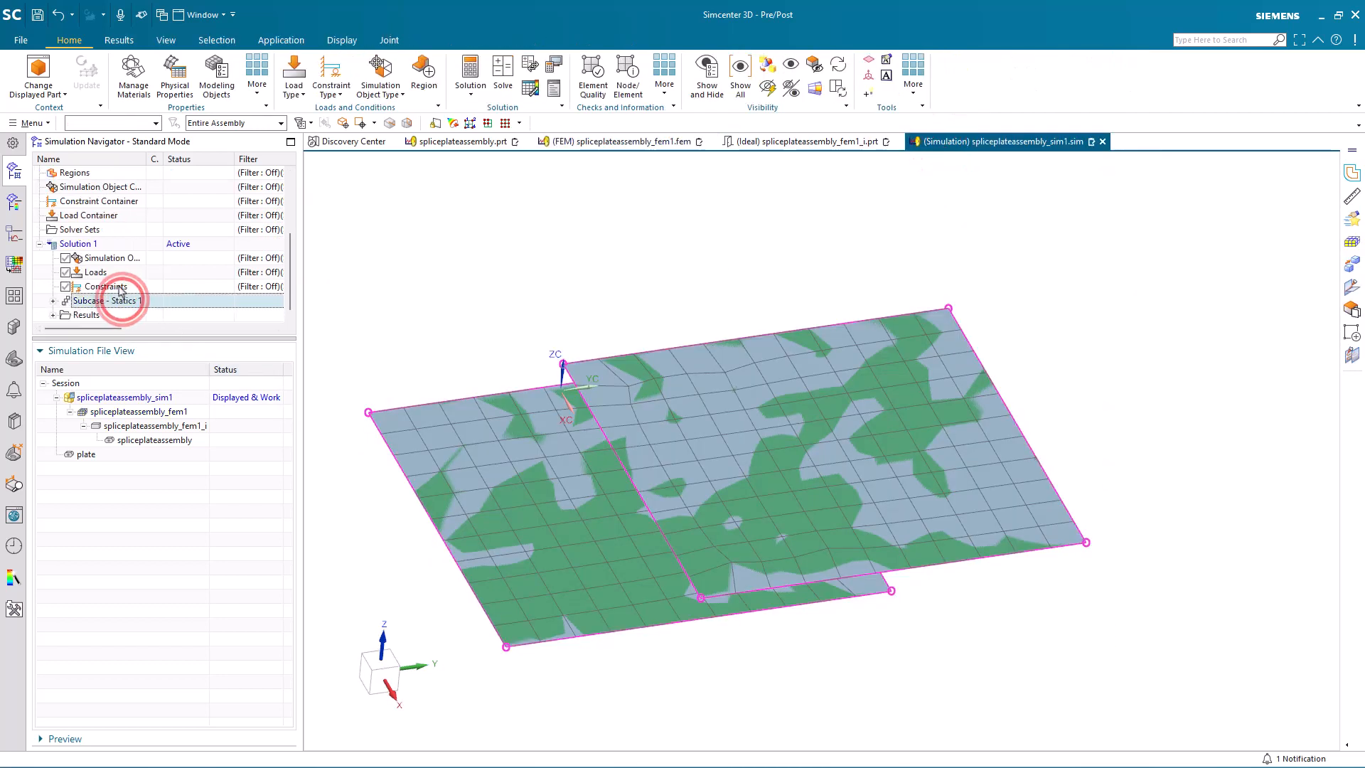
click(331, 86)
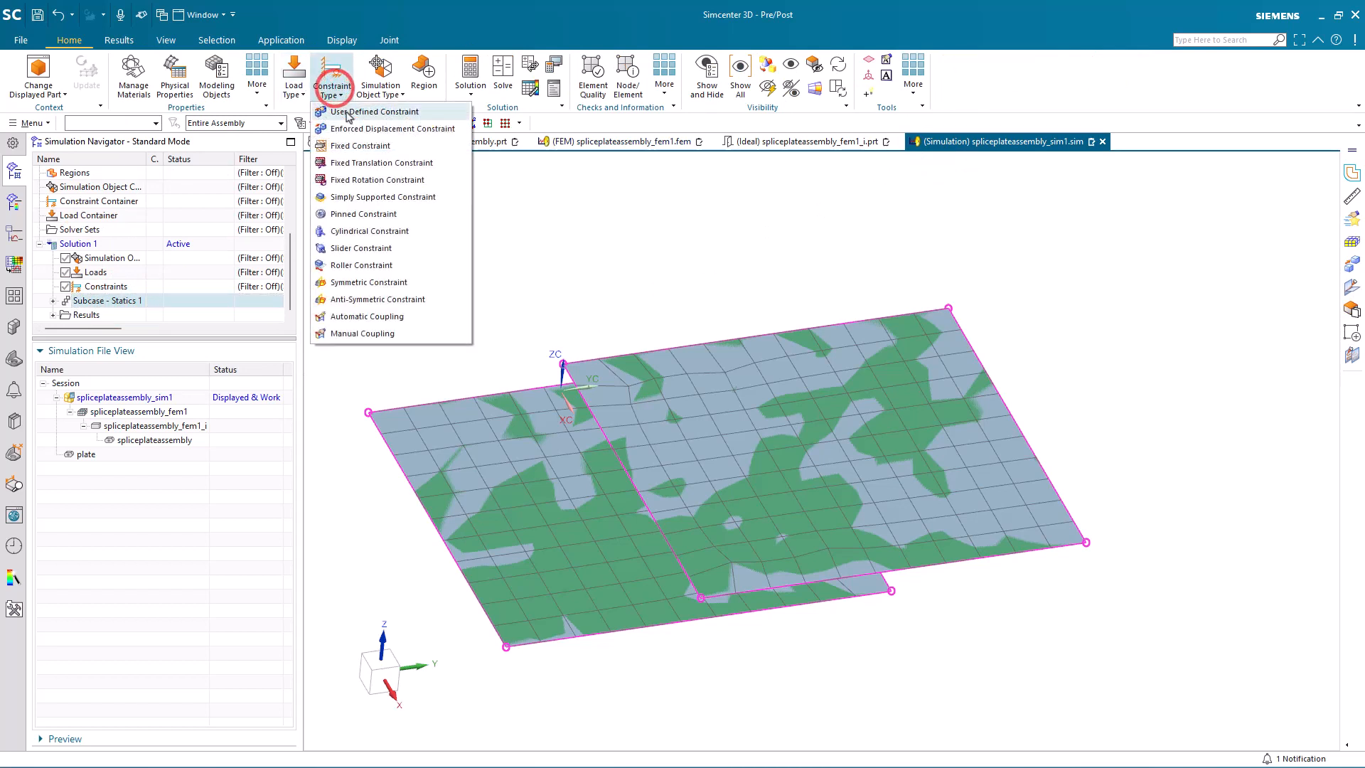
click(358, 144)
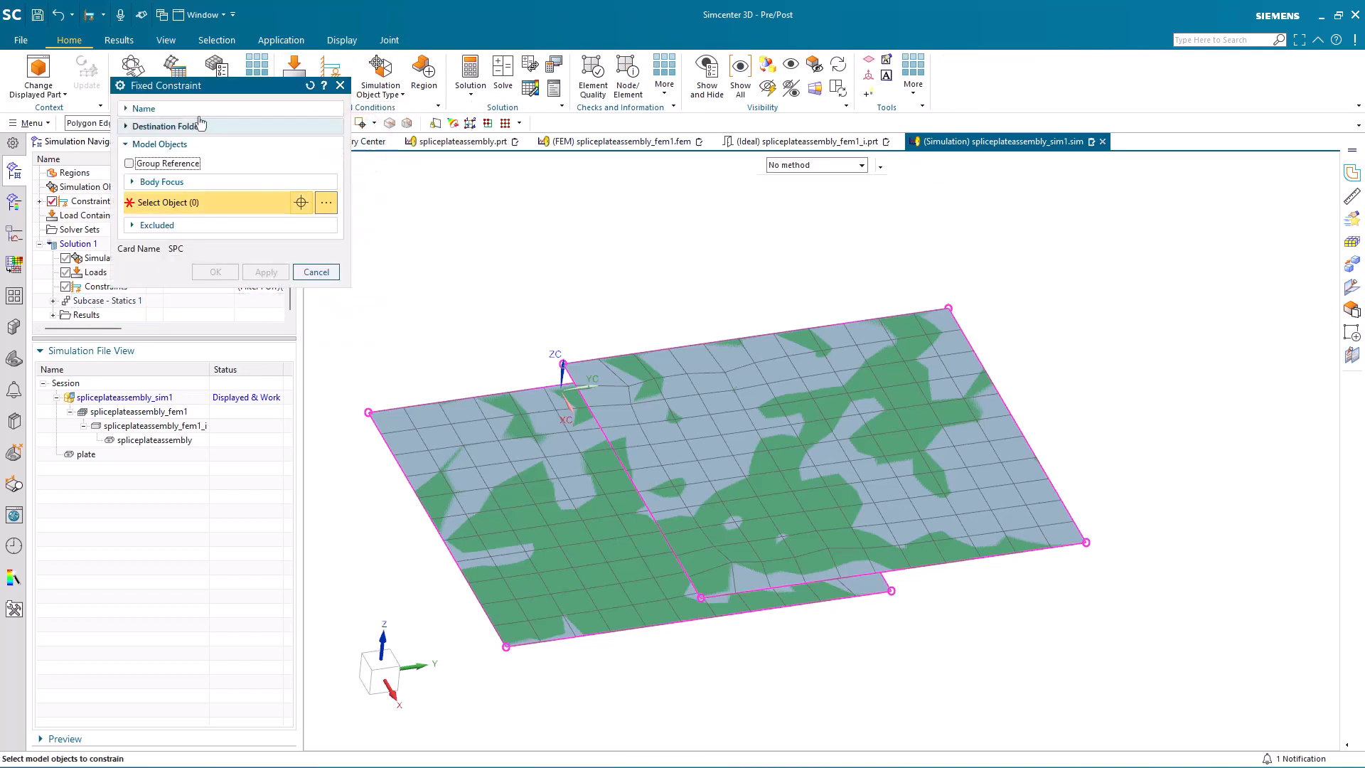
drag(201, 83, 219, 170)
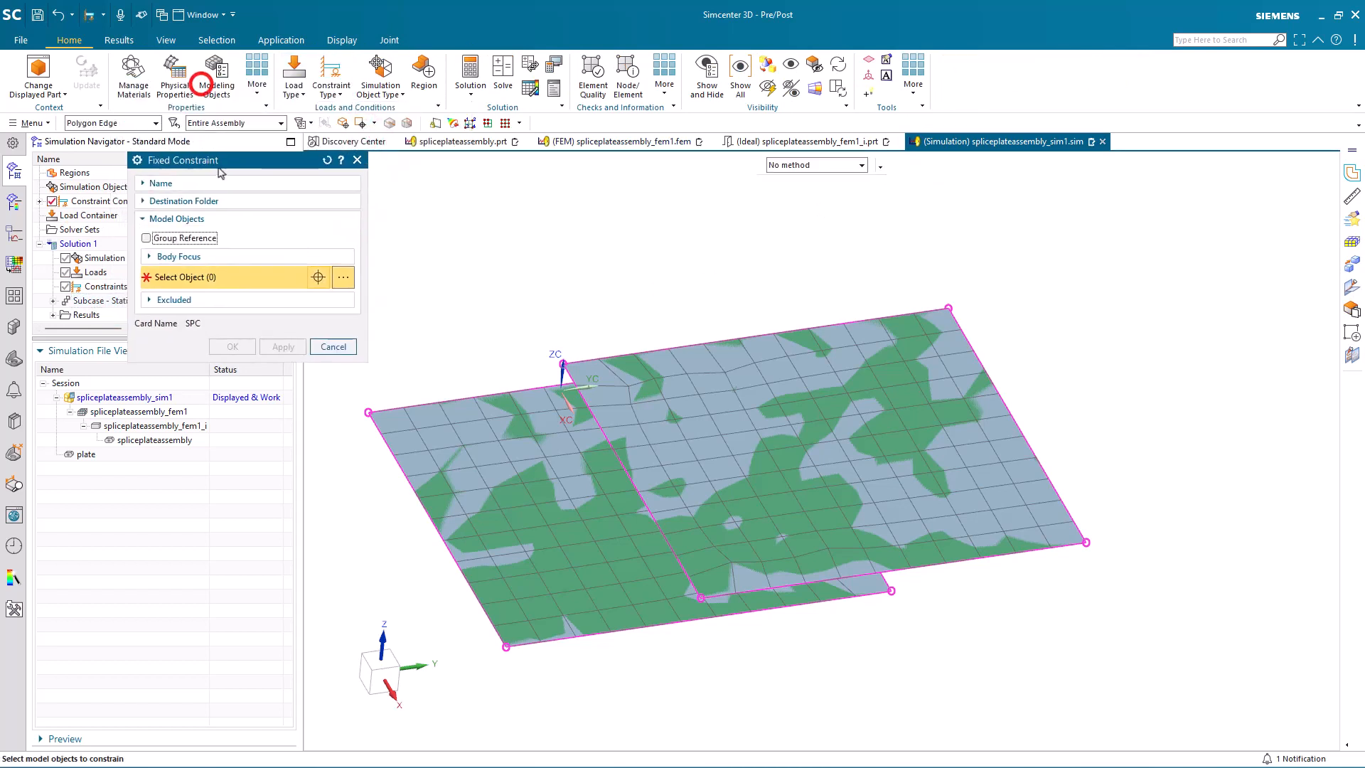
click(401, 474)
click(232, 346)
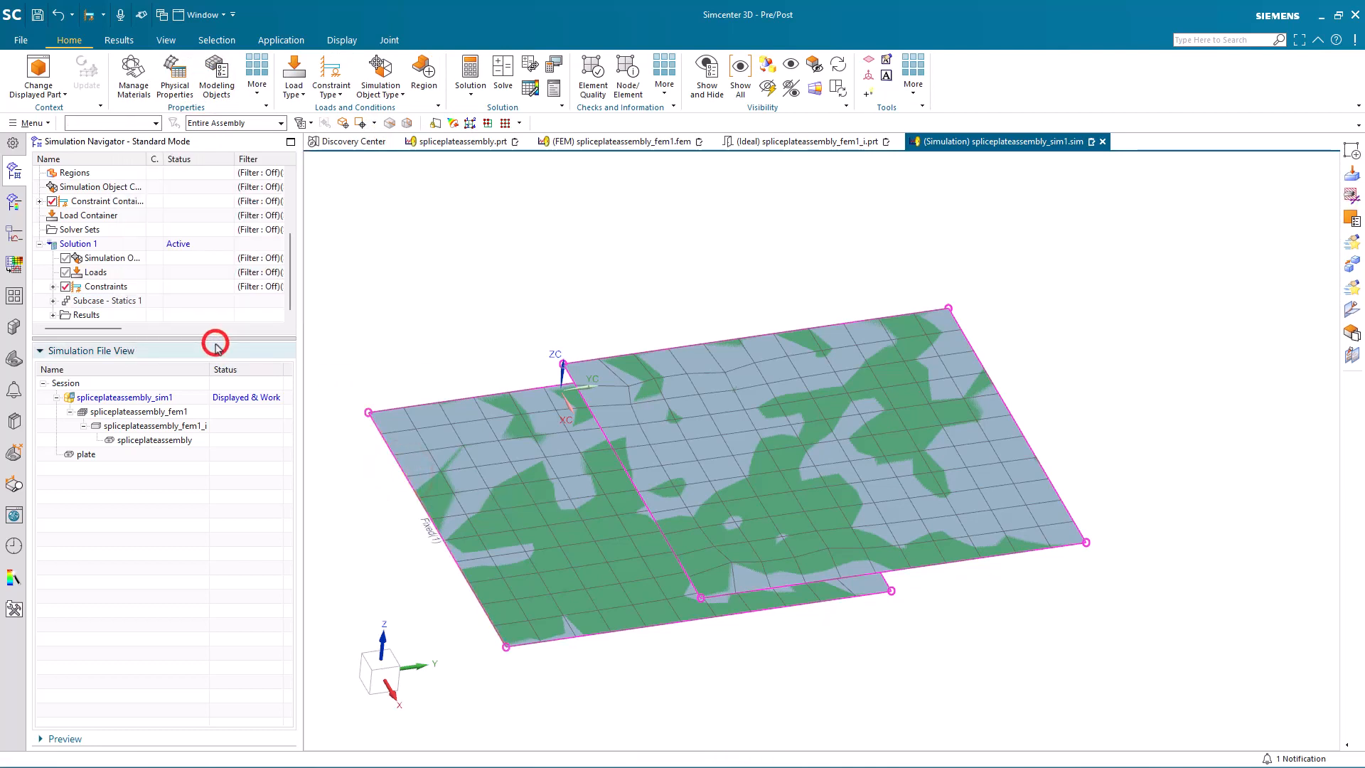
Step: Apply a 1 lbf force along the +ZC vector to the upper plate's outer edge, opposite the overlap
click(298, 89)
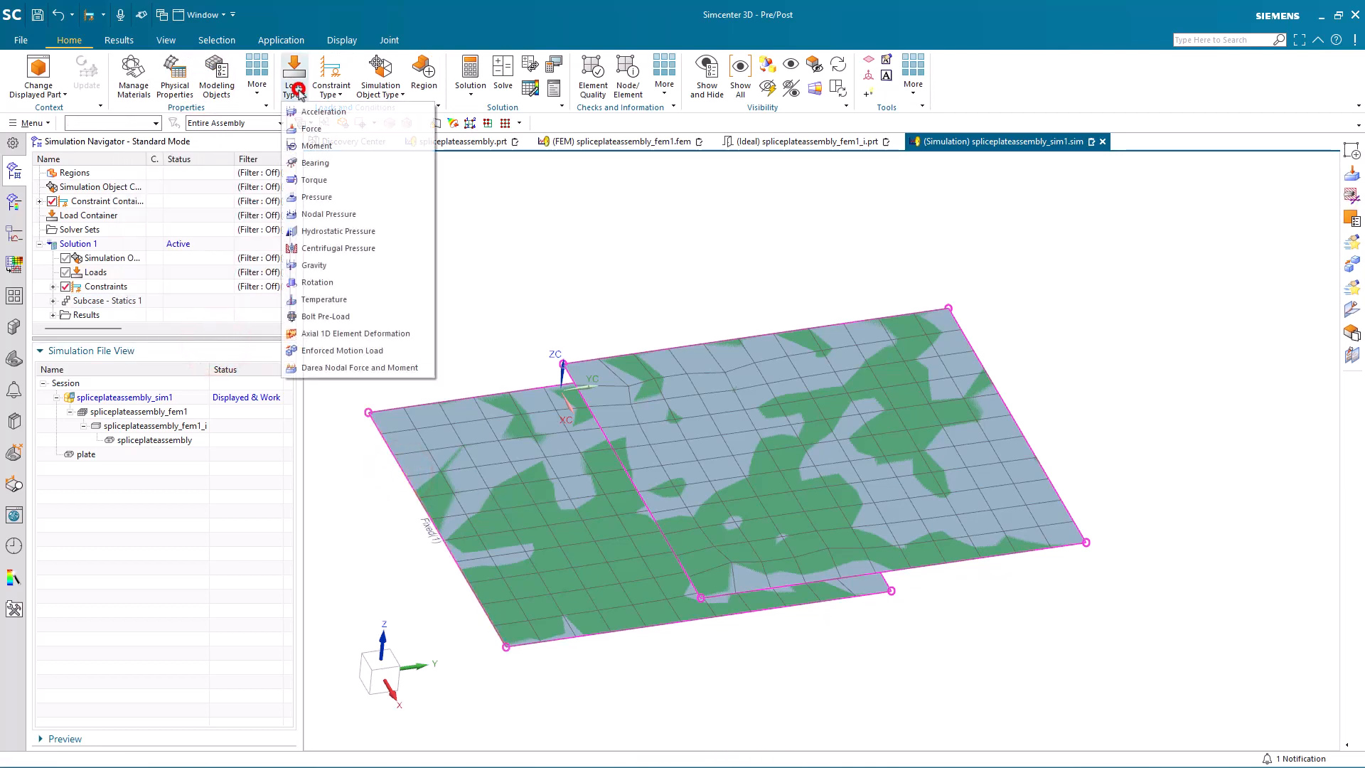
click(311, 130)
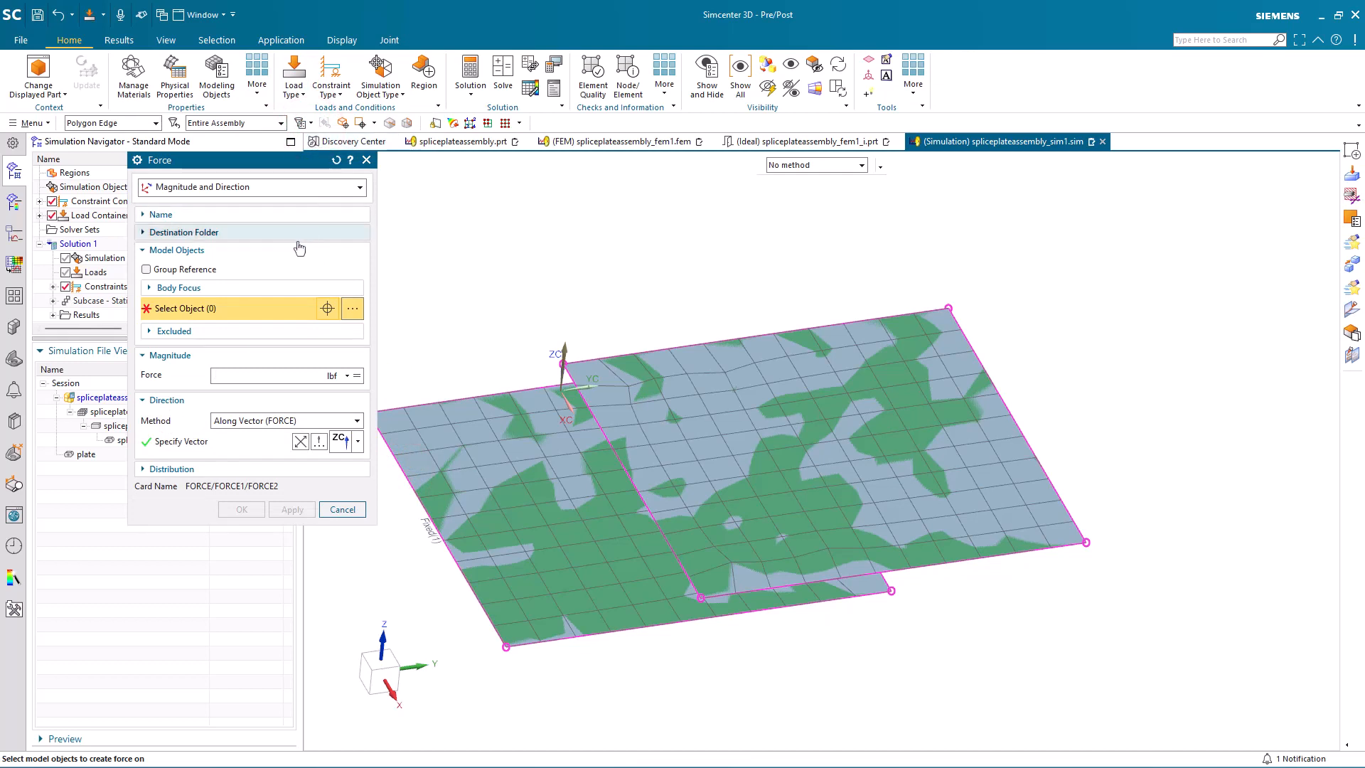
click(982, 369)
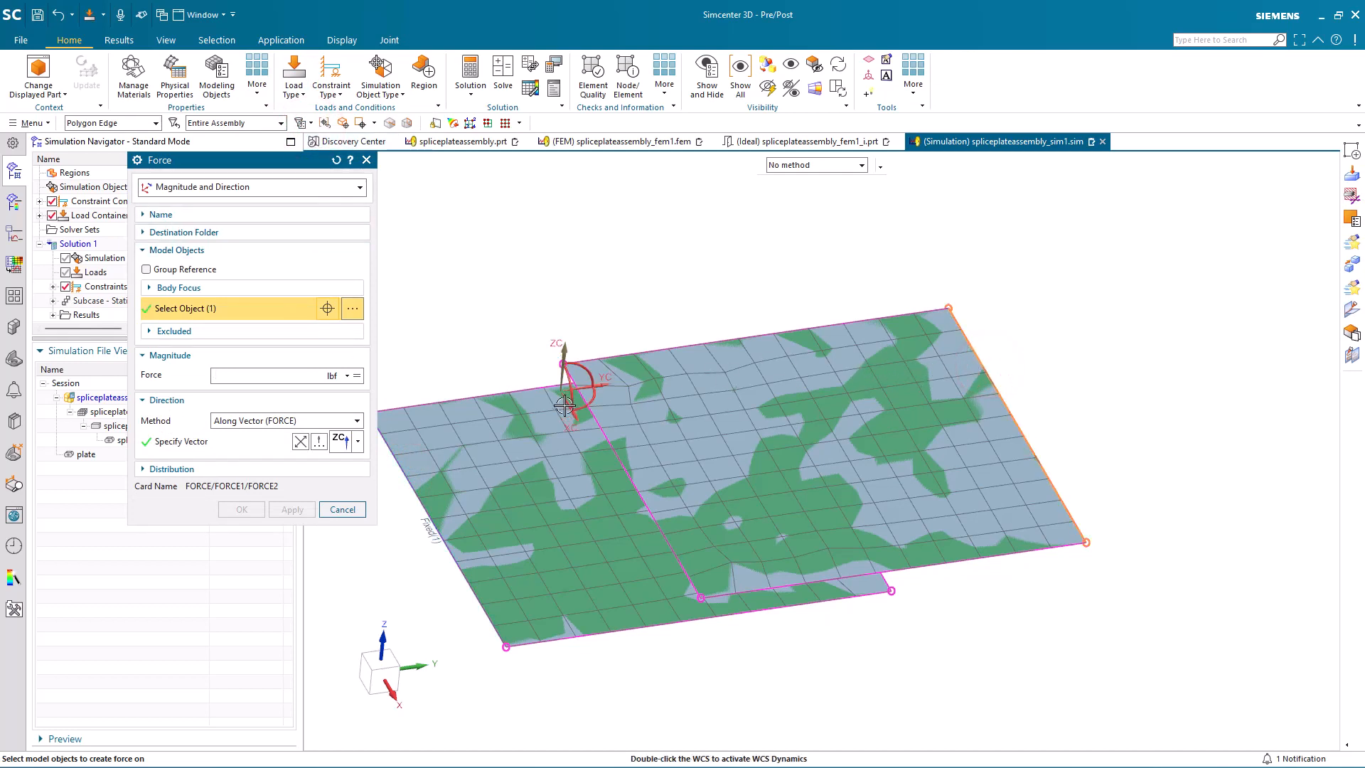
text(1)
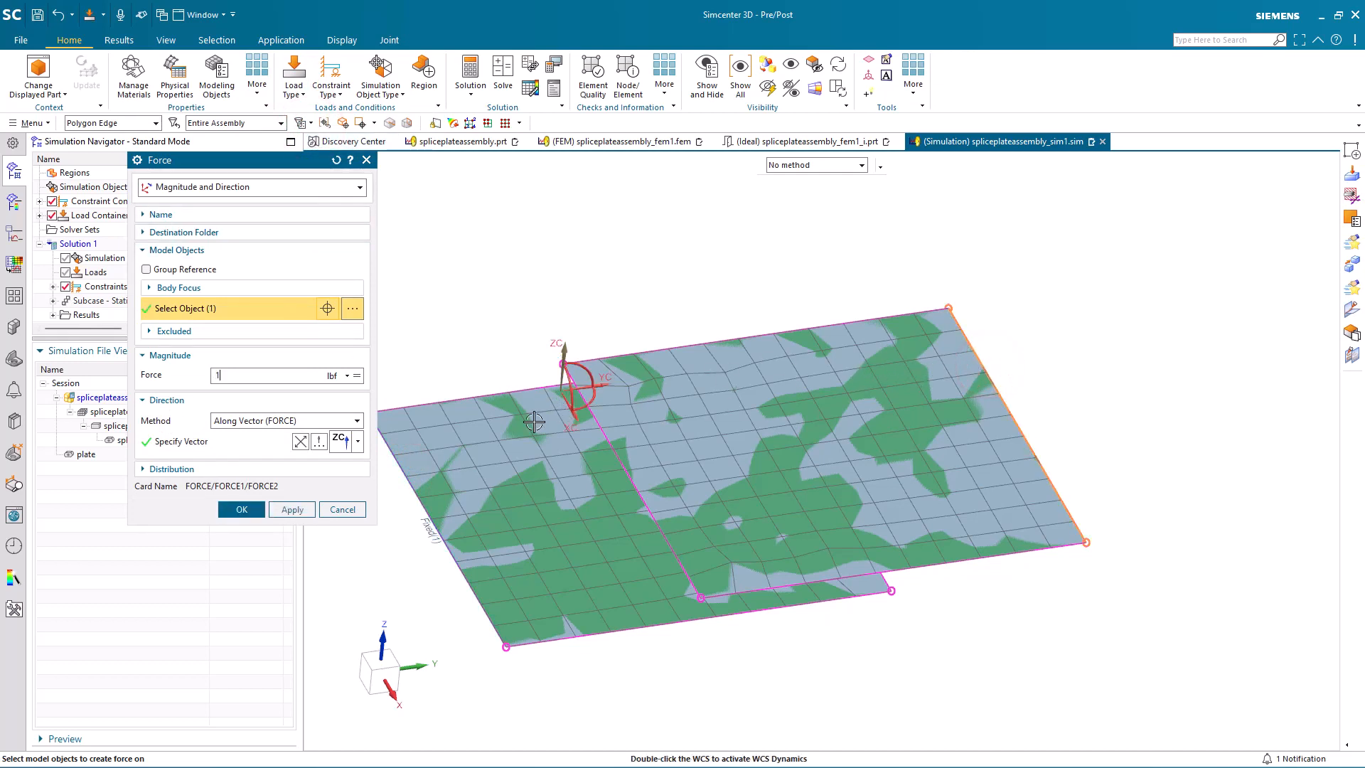
click(250, 512)
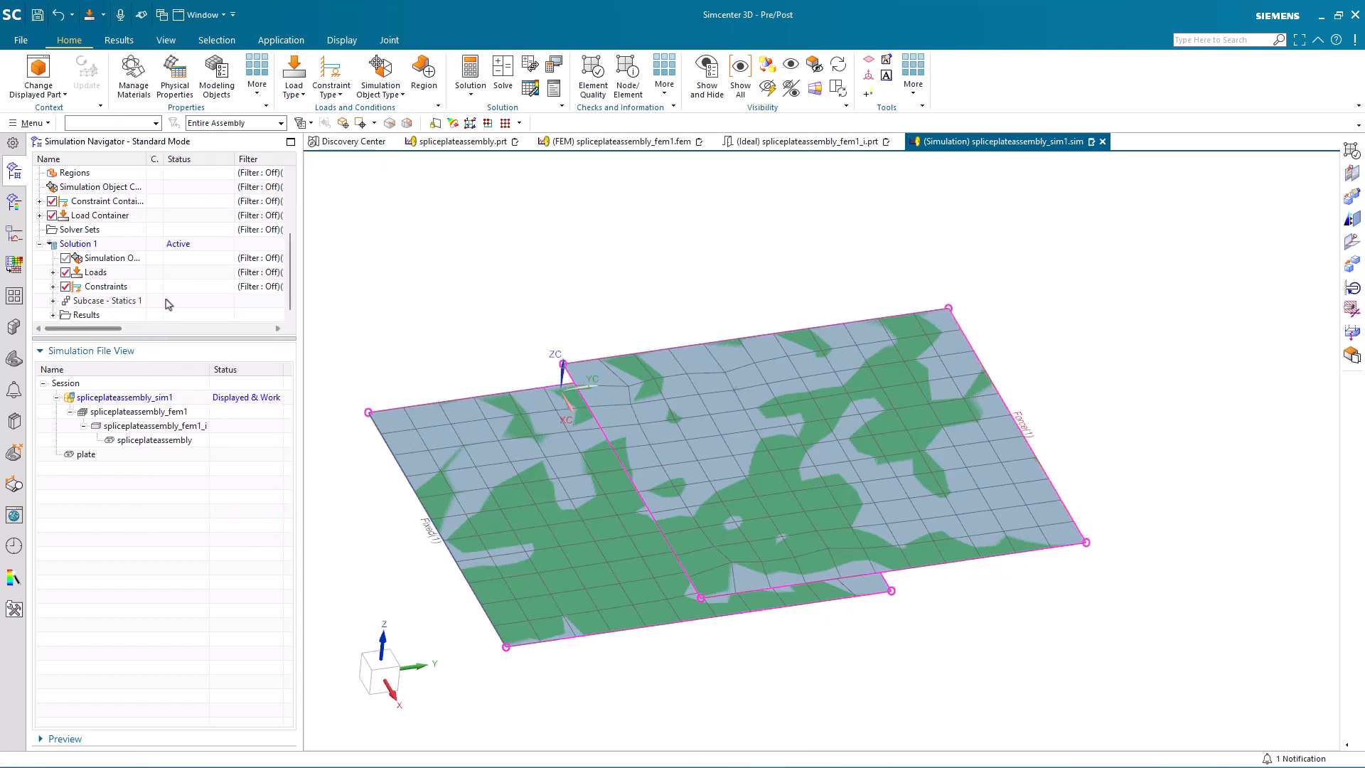
Step: Solve the linear statics solution with the model setup check, skip the message review and close the monitor and information windows
click(503, 69)
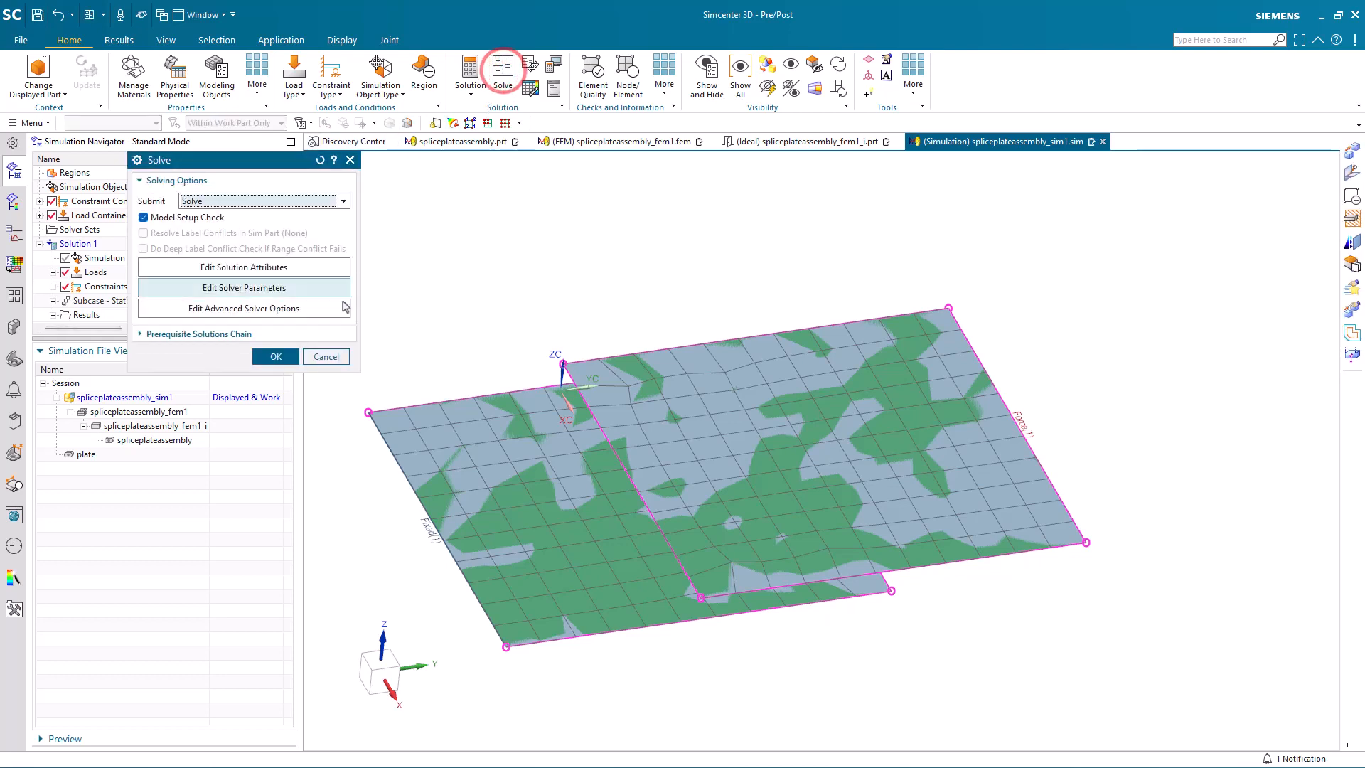
click(276, 356)
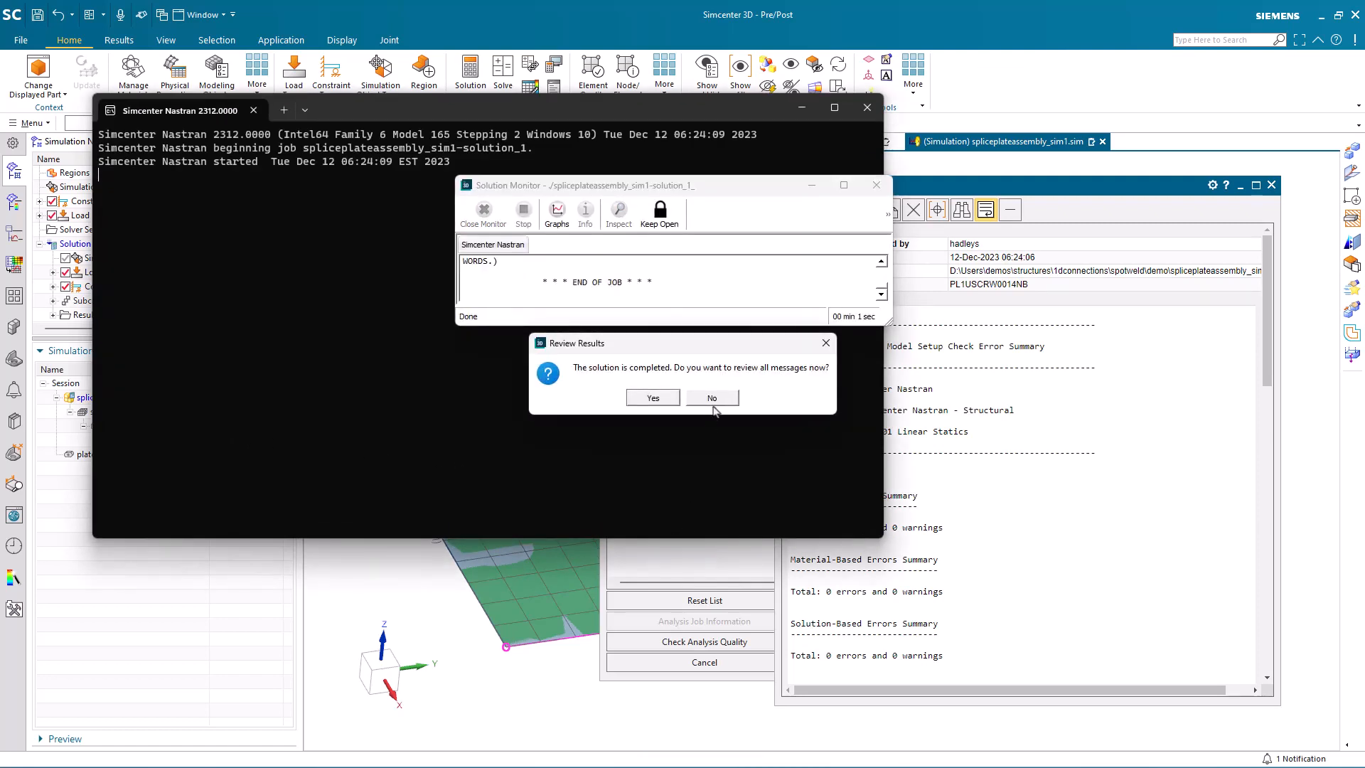
click(713, 400)
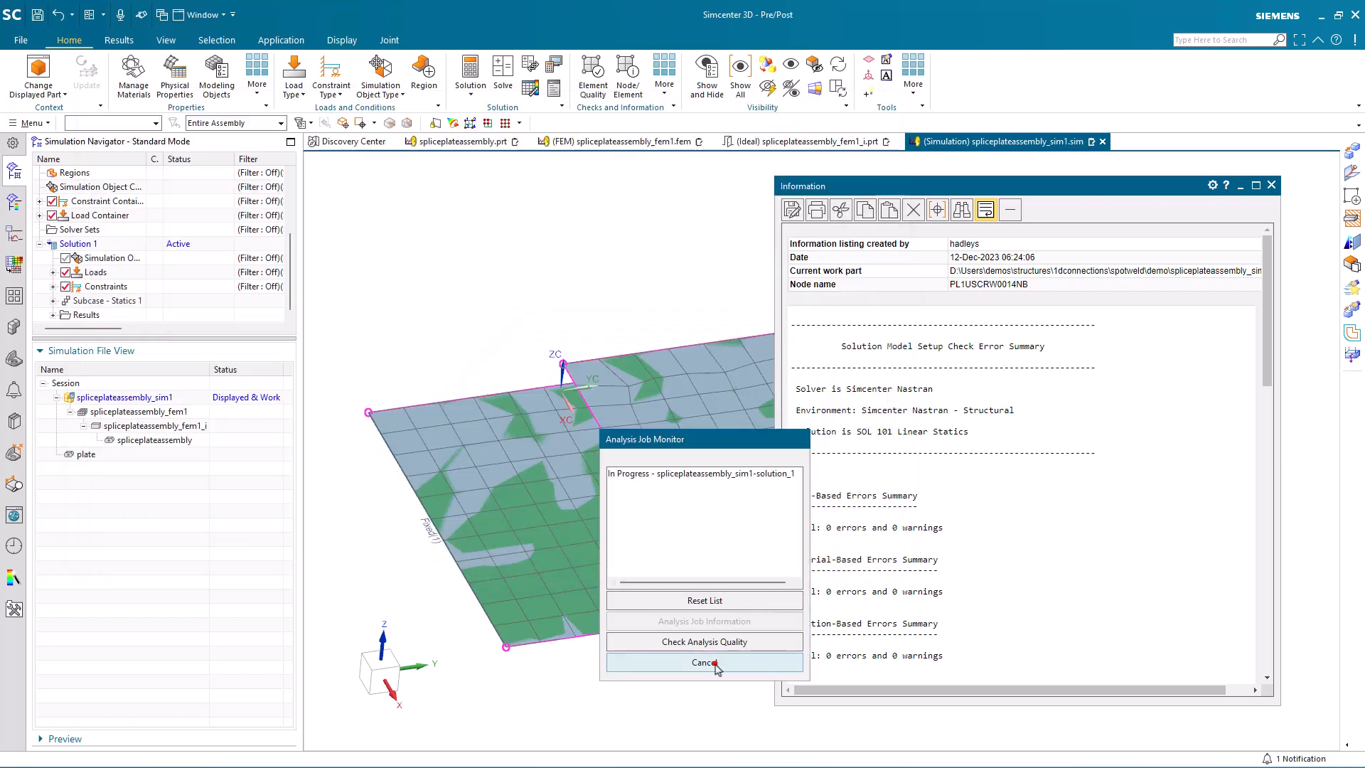
click(706, 662)
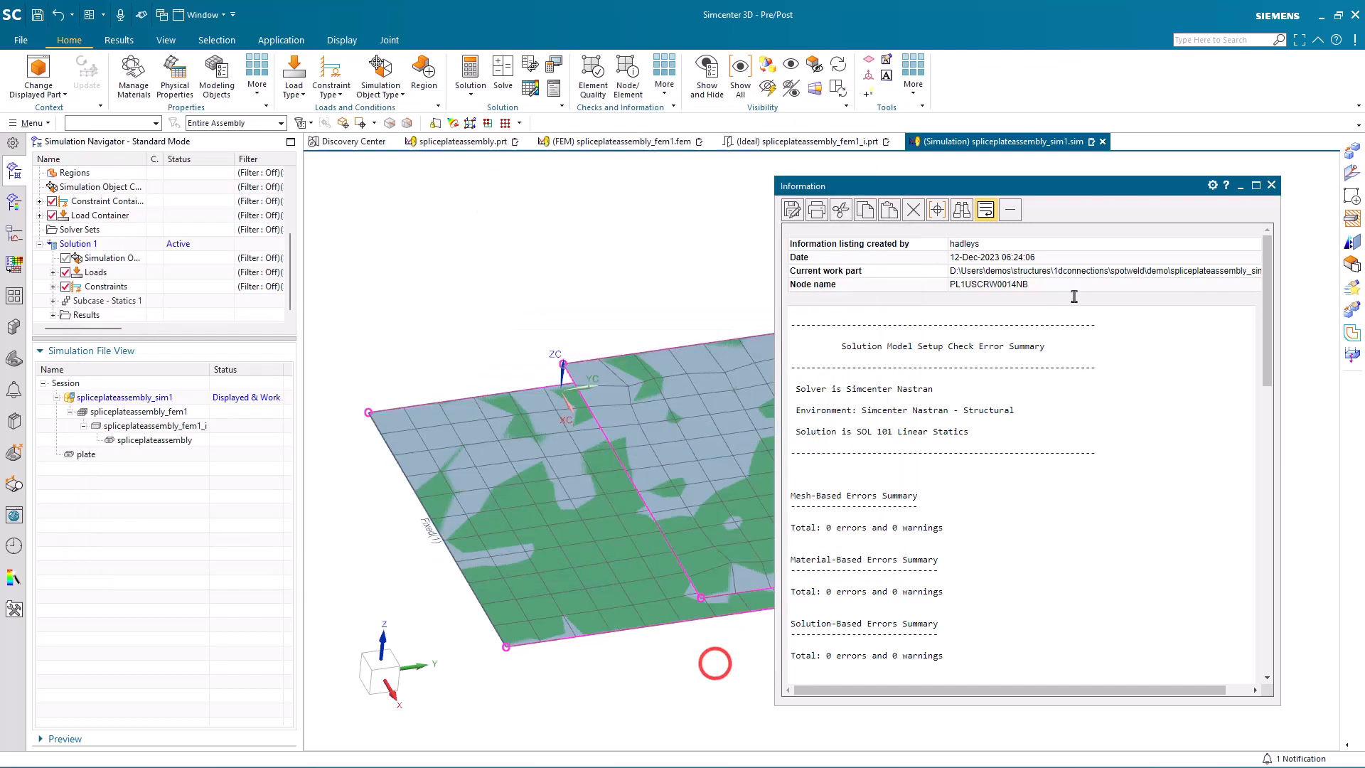
click(1272, 186)
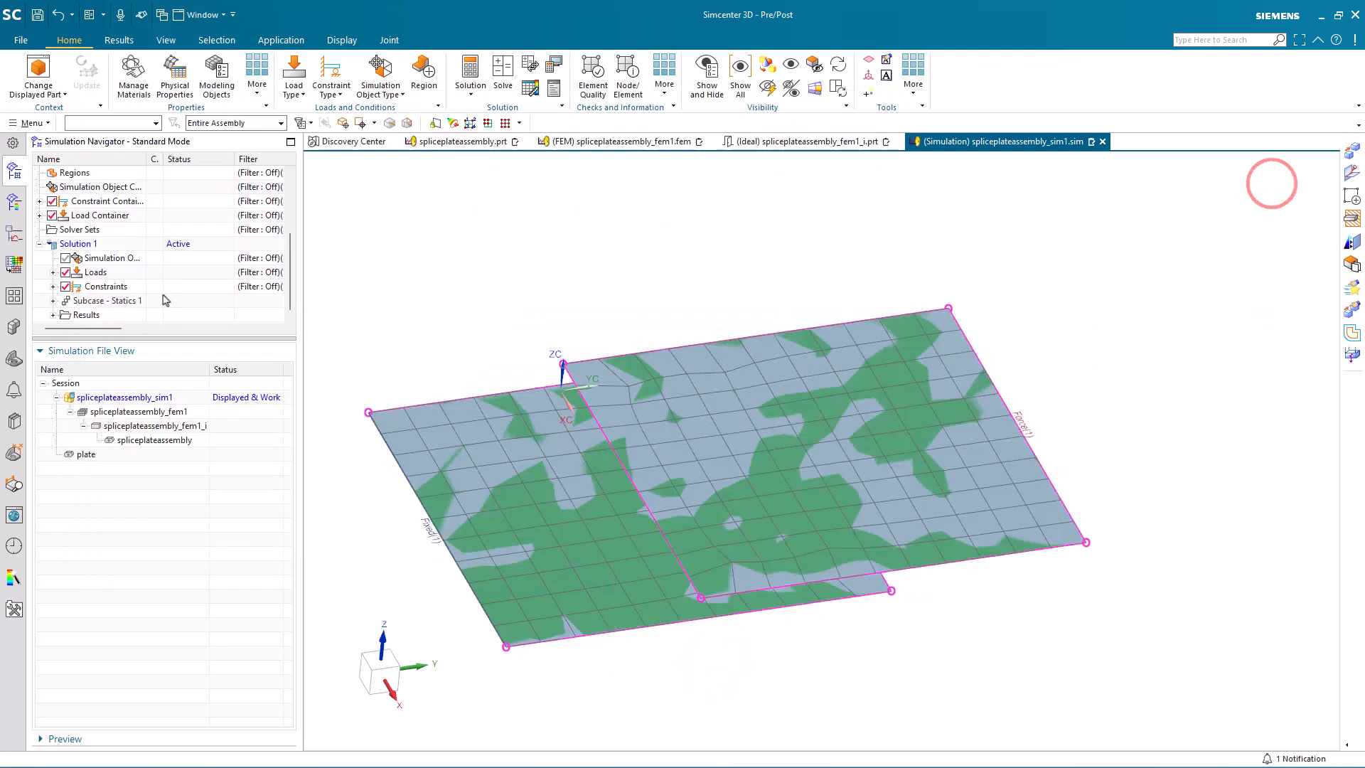
Step: Load Solution 1's structural results and examine the Displacement - Nodal contour plot on the deformed plates
click(52, 315)
double_click(94, 315)
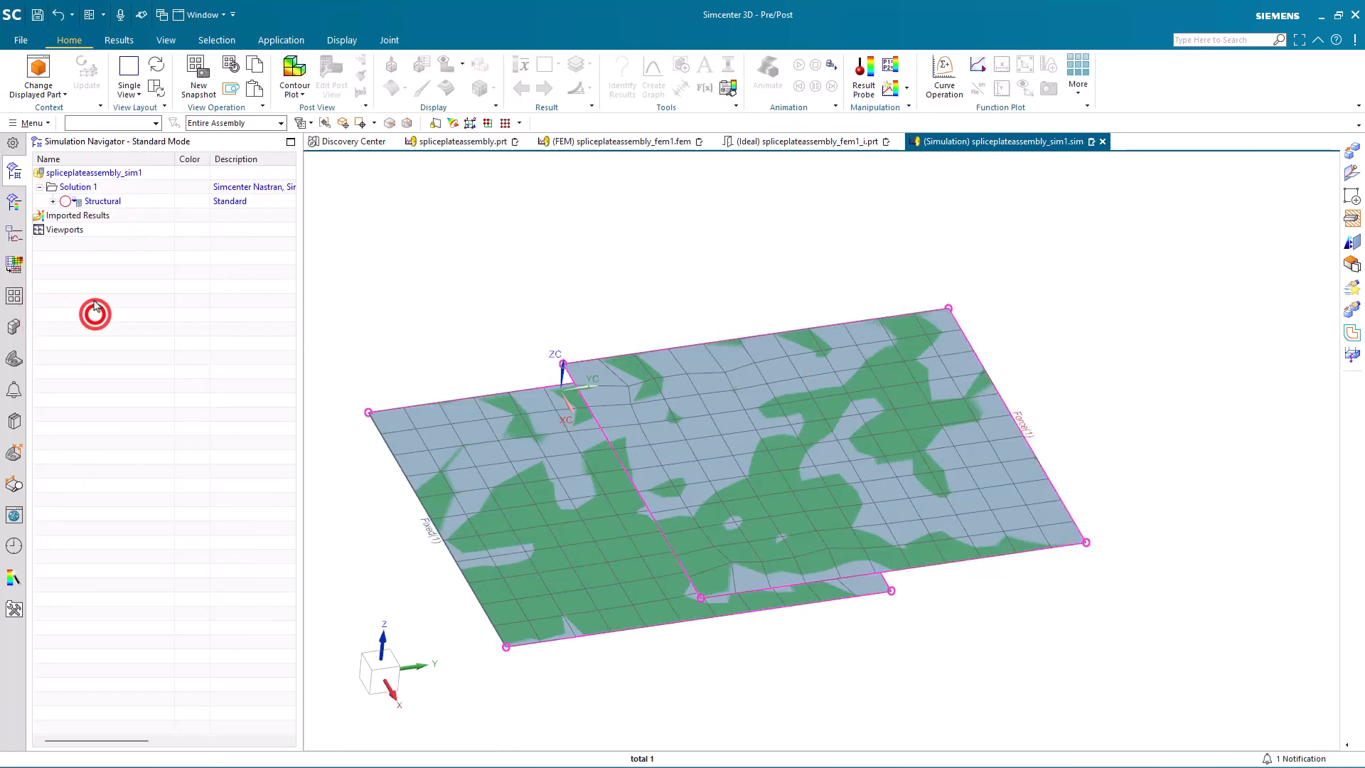
click(52, 201)
double_click(110, 215)
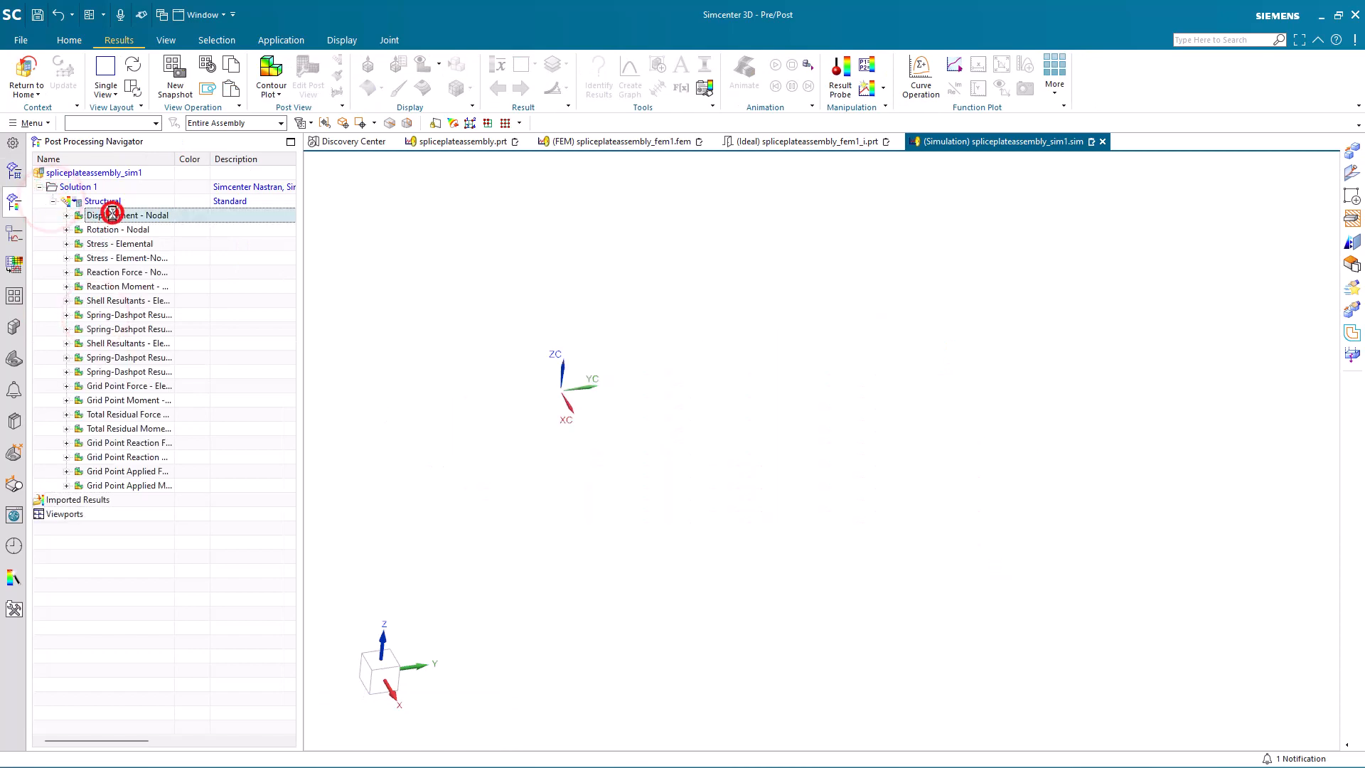
middle_drag(540, 320, 612, 313)
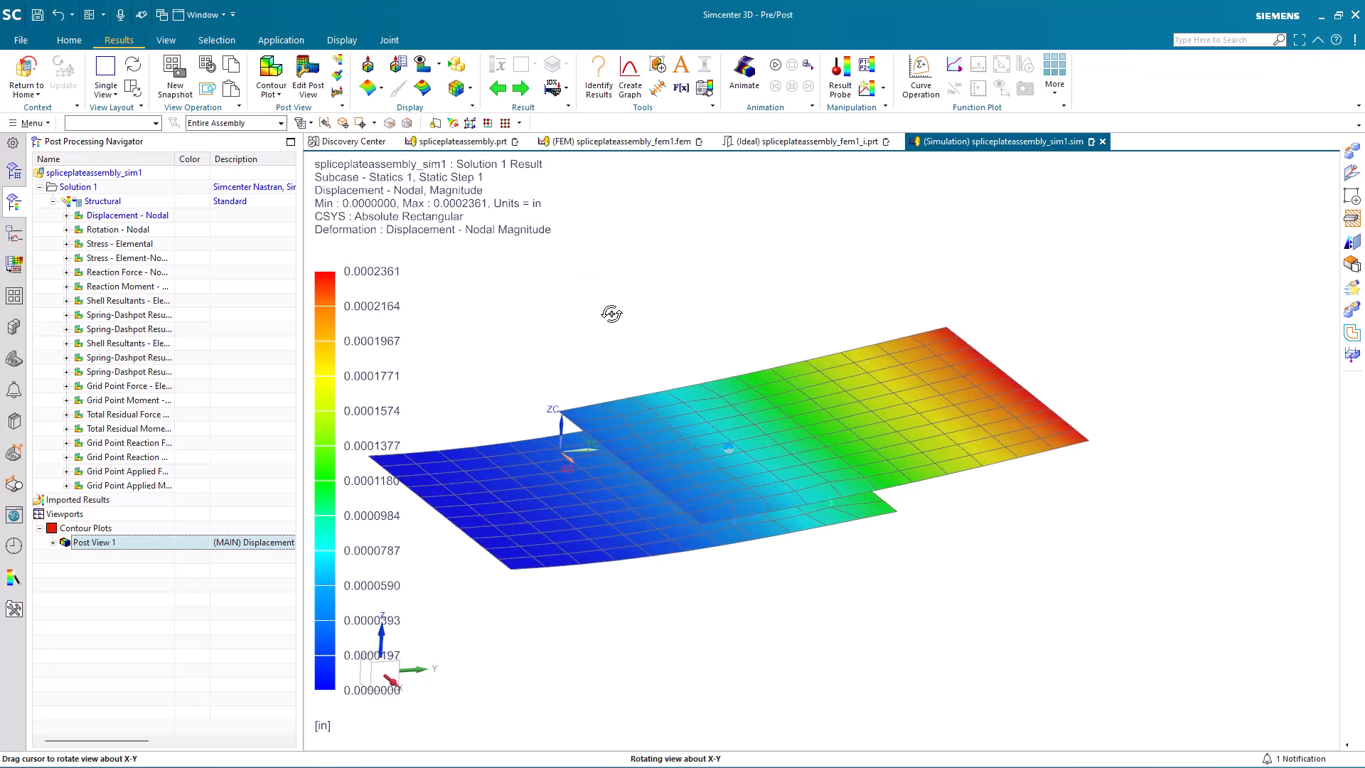
Step: Return to the idealized part spliceplateassembly_fem1_i and draw a line joining the two hole center points nearest the upper plate's overlapping end
click(26, 71)
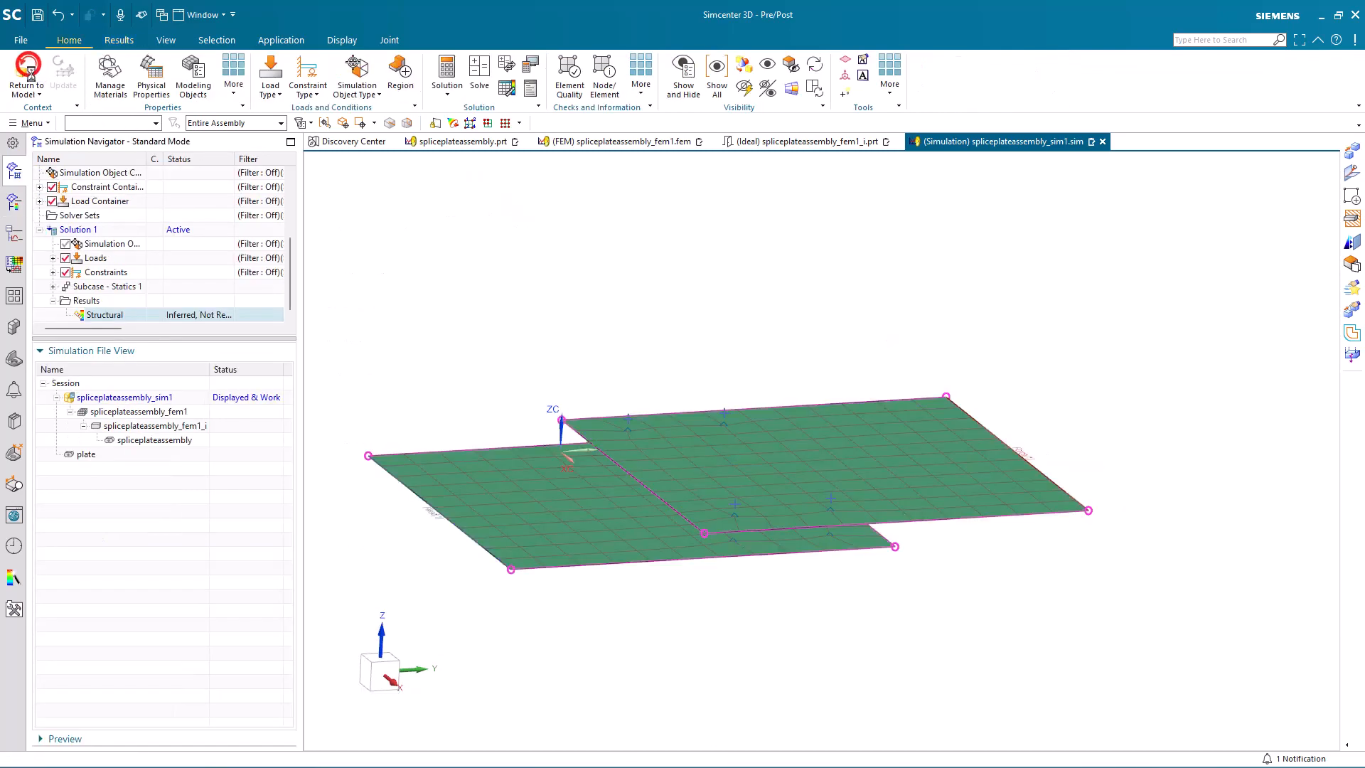
double_click(155, 426)
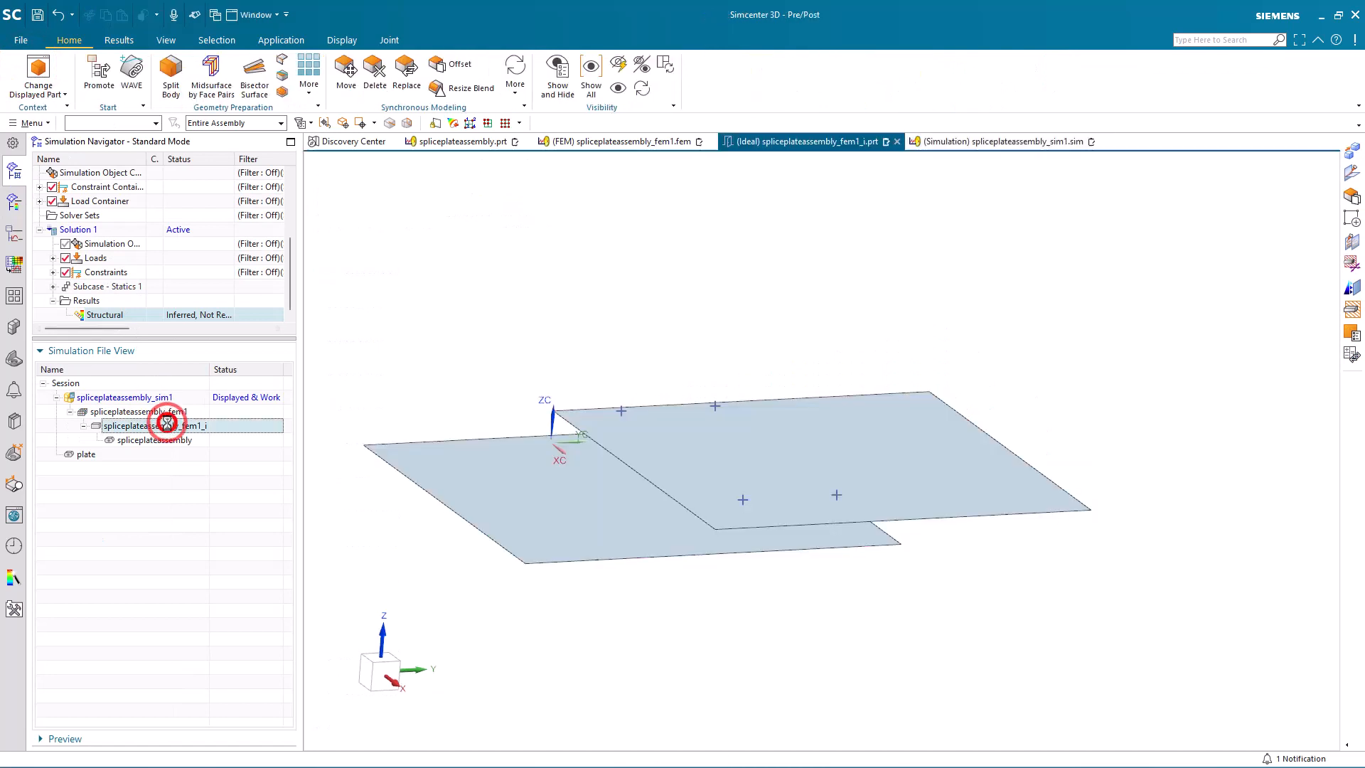
click(32, 123)
click(57, 192)
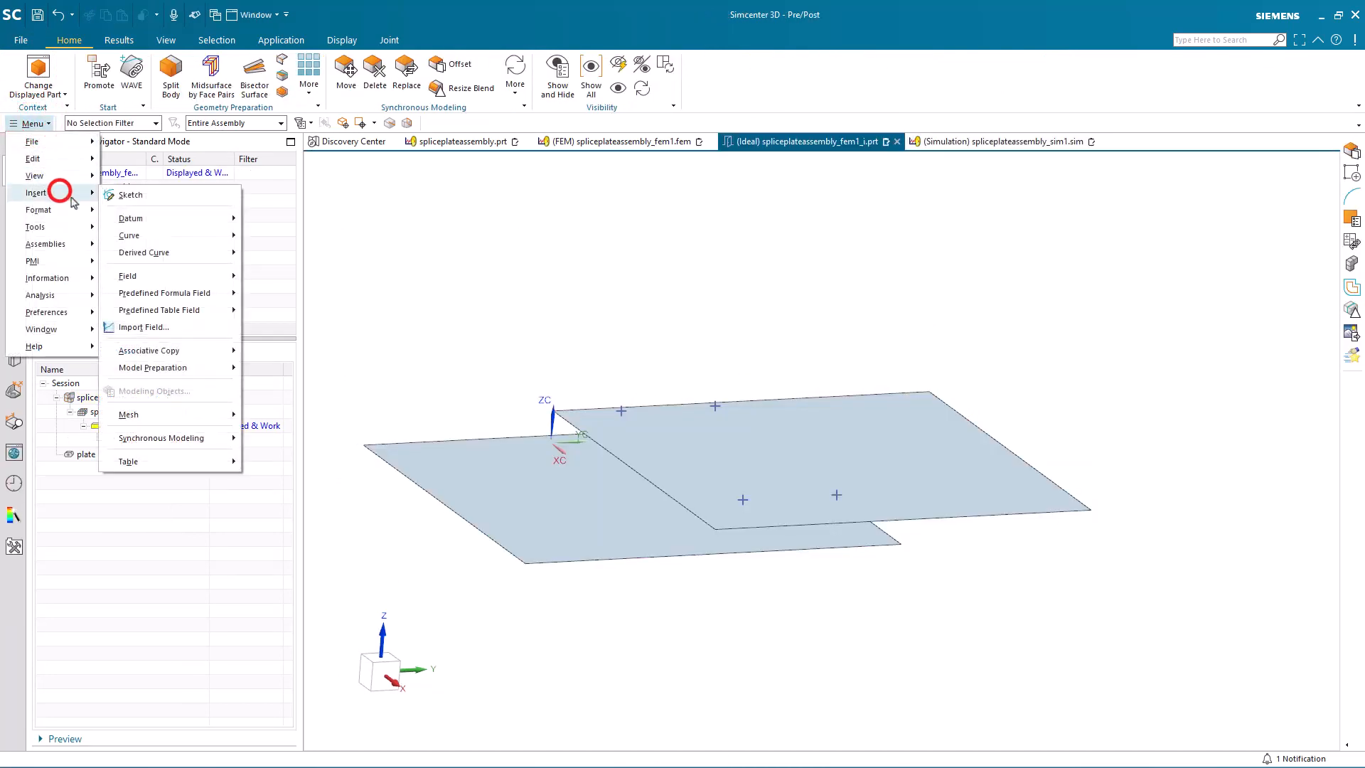
click(130, 235)
click(258, 241)
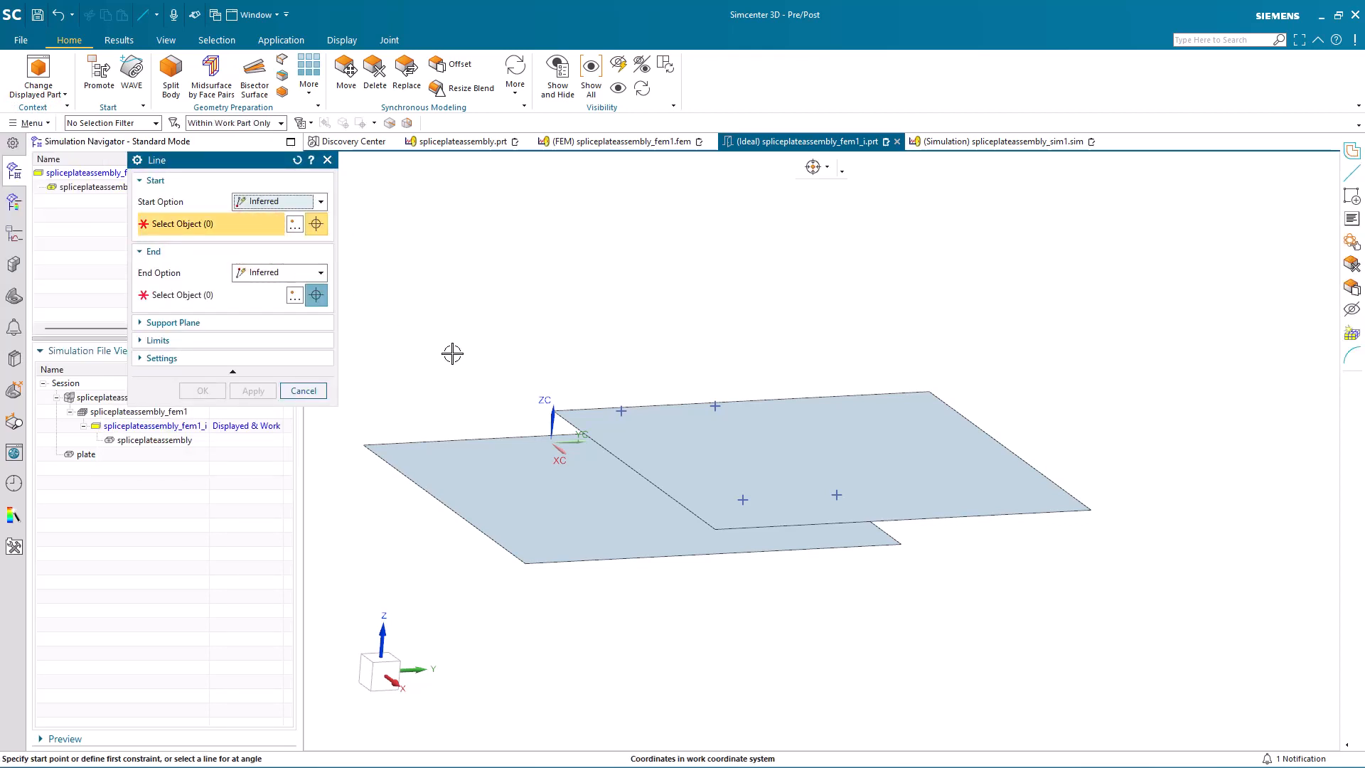
click(746, 500)
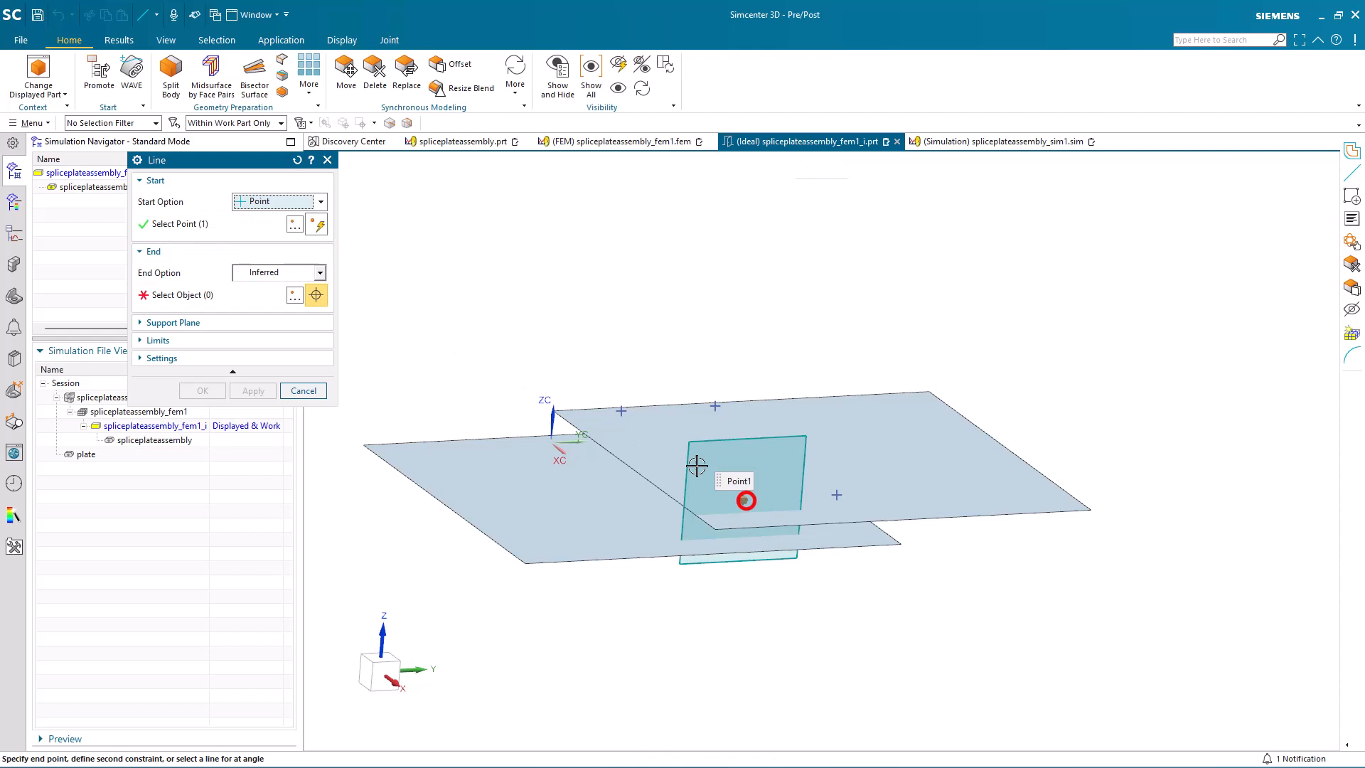
click(624, 412)
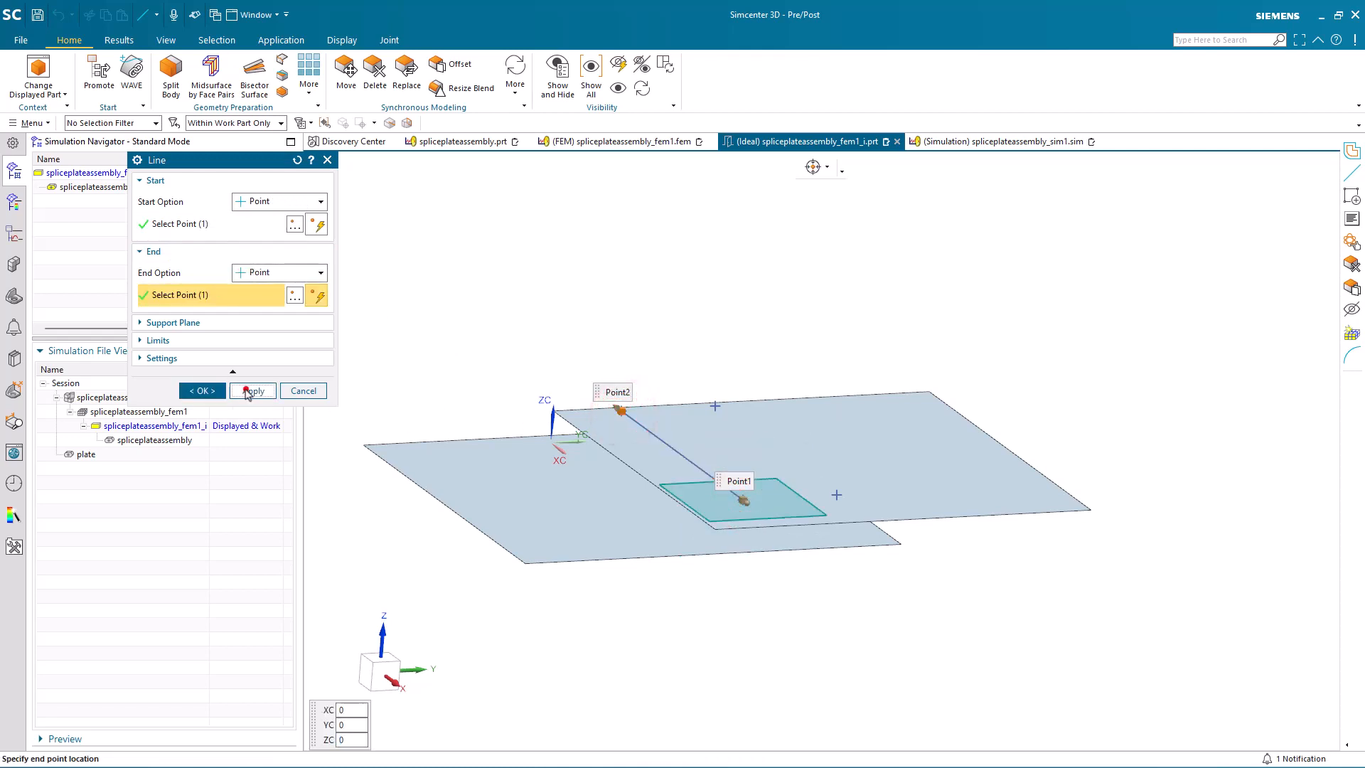
click(253, 391)
Step: Draw a second line joining the other two hole center points, parallel to the first line
click(833, 495)
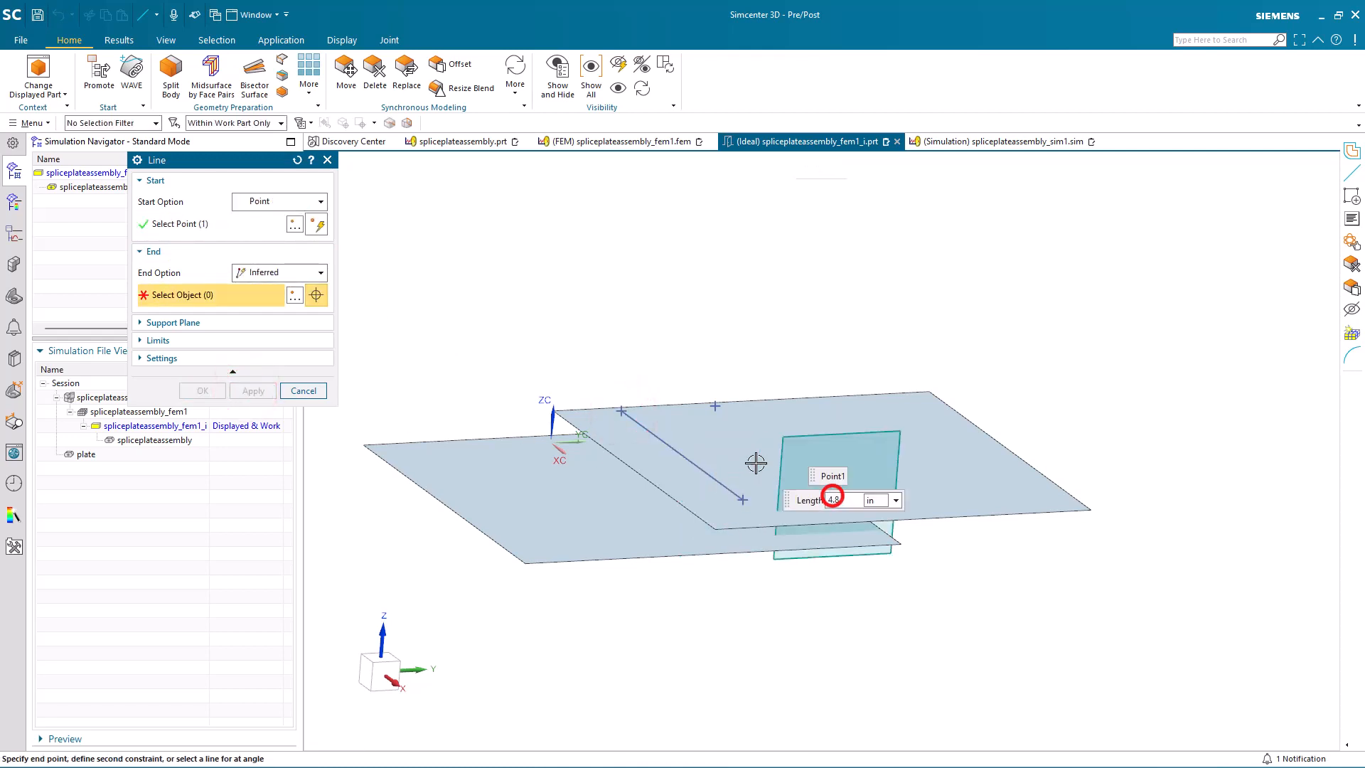
click(714, 405)
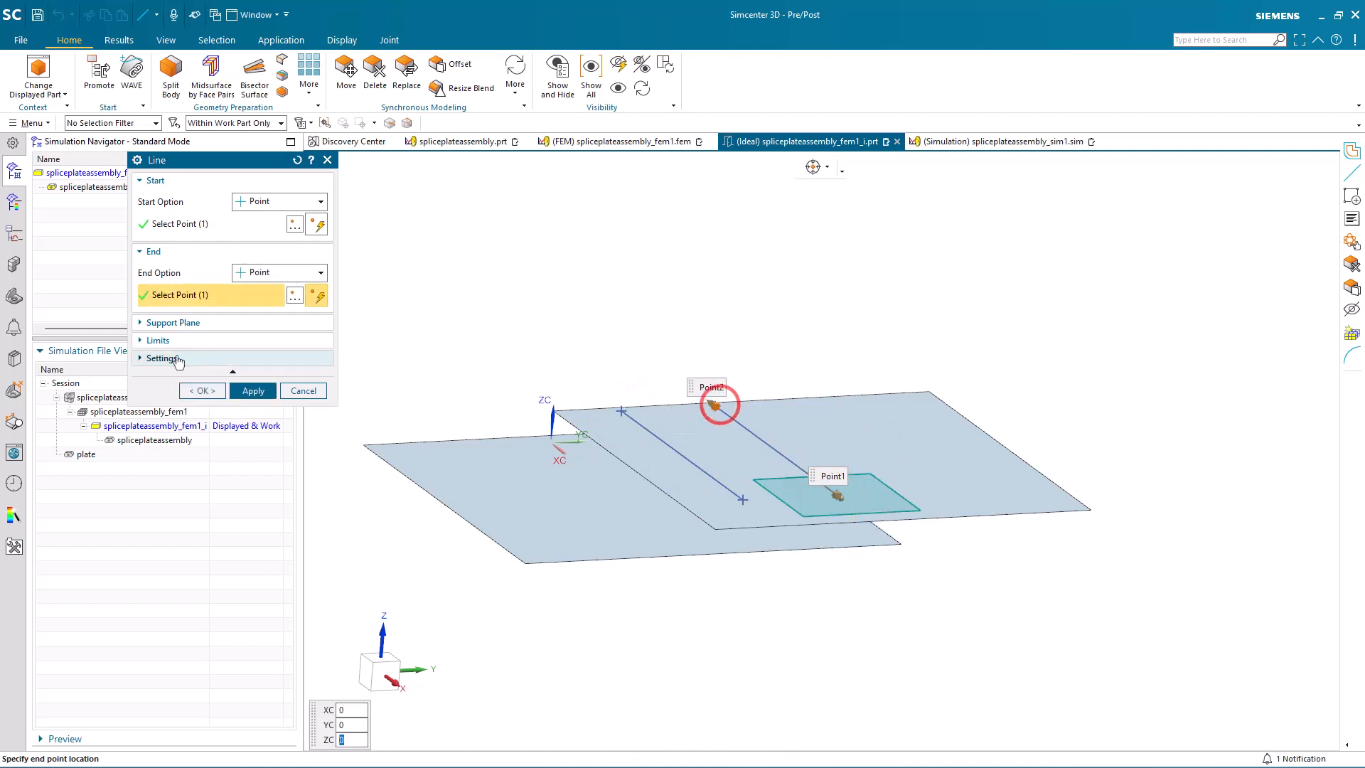
click(202, 391)
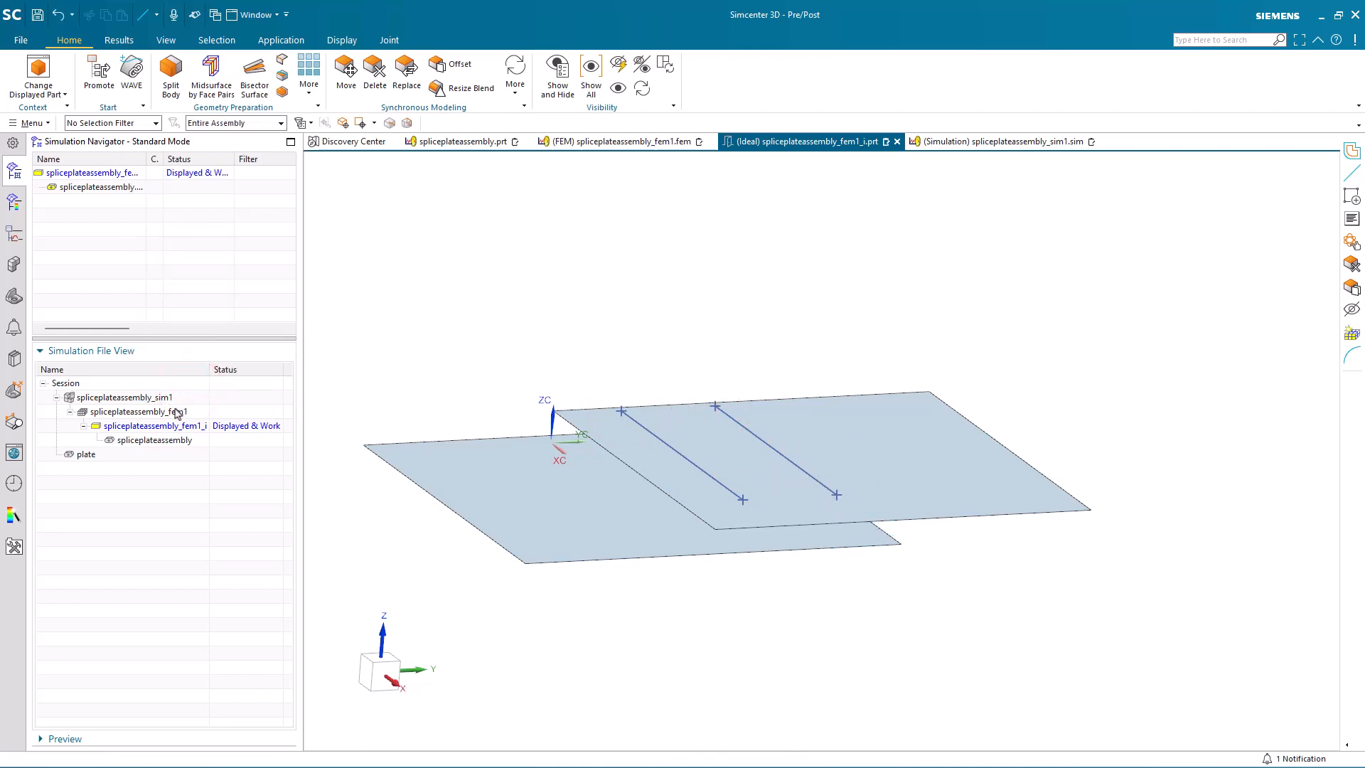
Step: Reopen the CBUSH spot weld mesh in spliceplateassembly_fem1, clear its selected weld points and restrict selection to curves
double_click(177, 413)
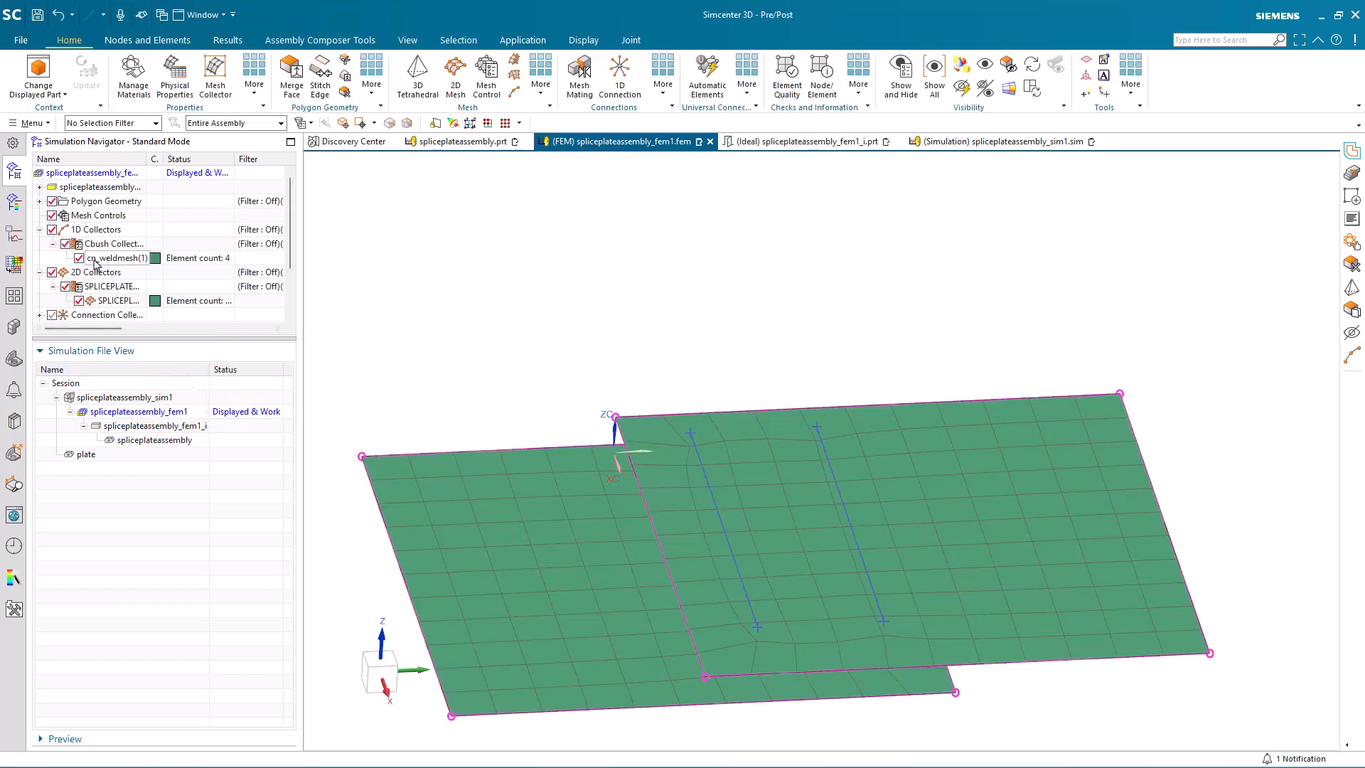
double_click(96, 259)
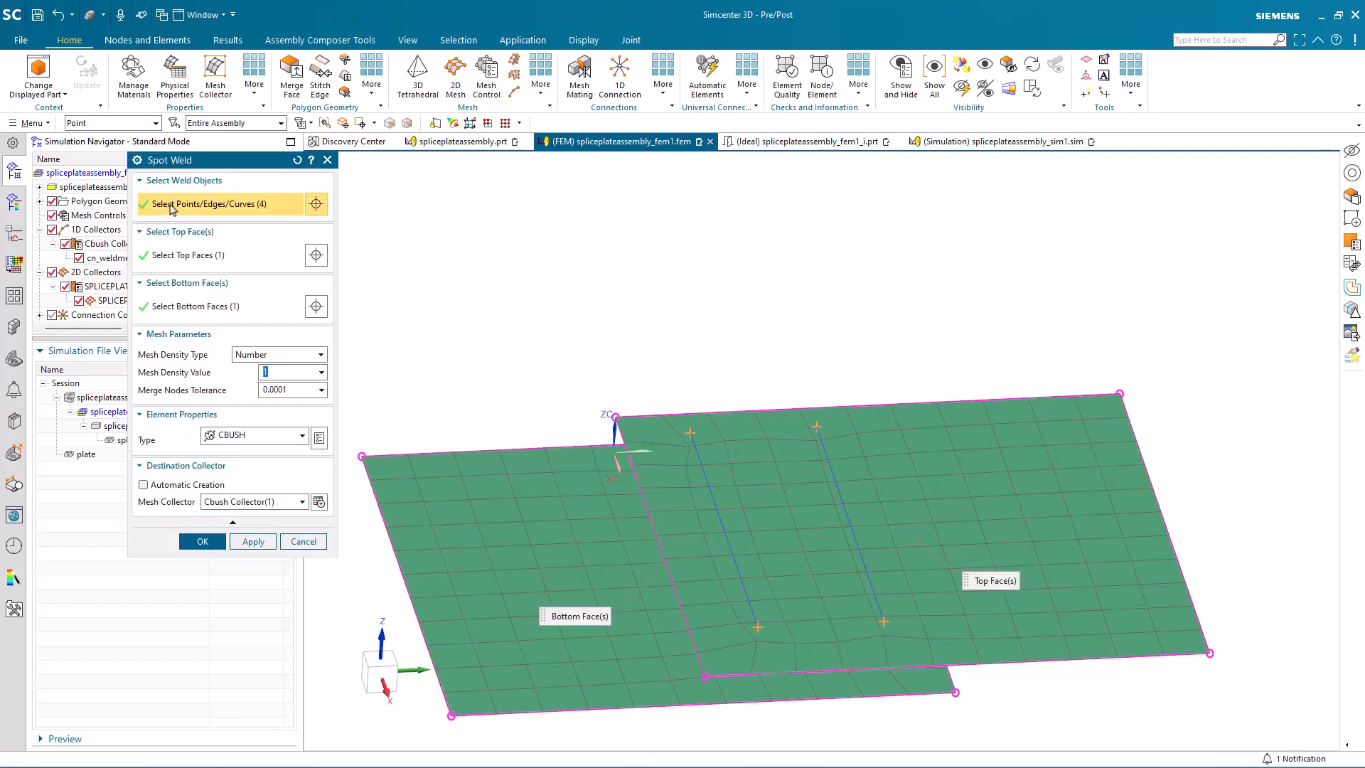
click(327, 123)
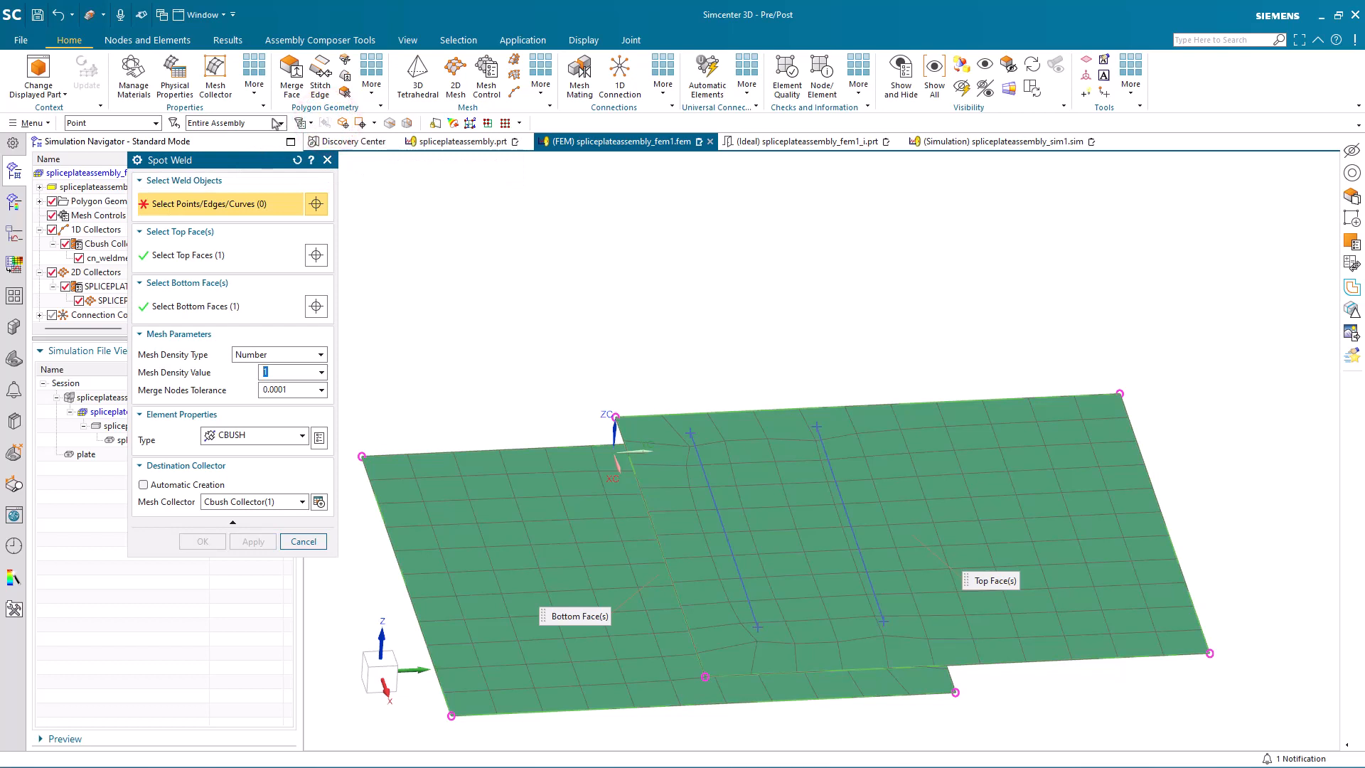
click(125, 123)
click(108, 158)
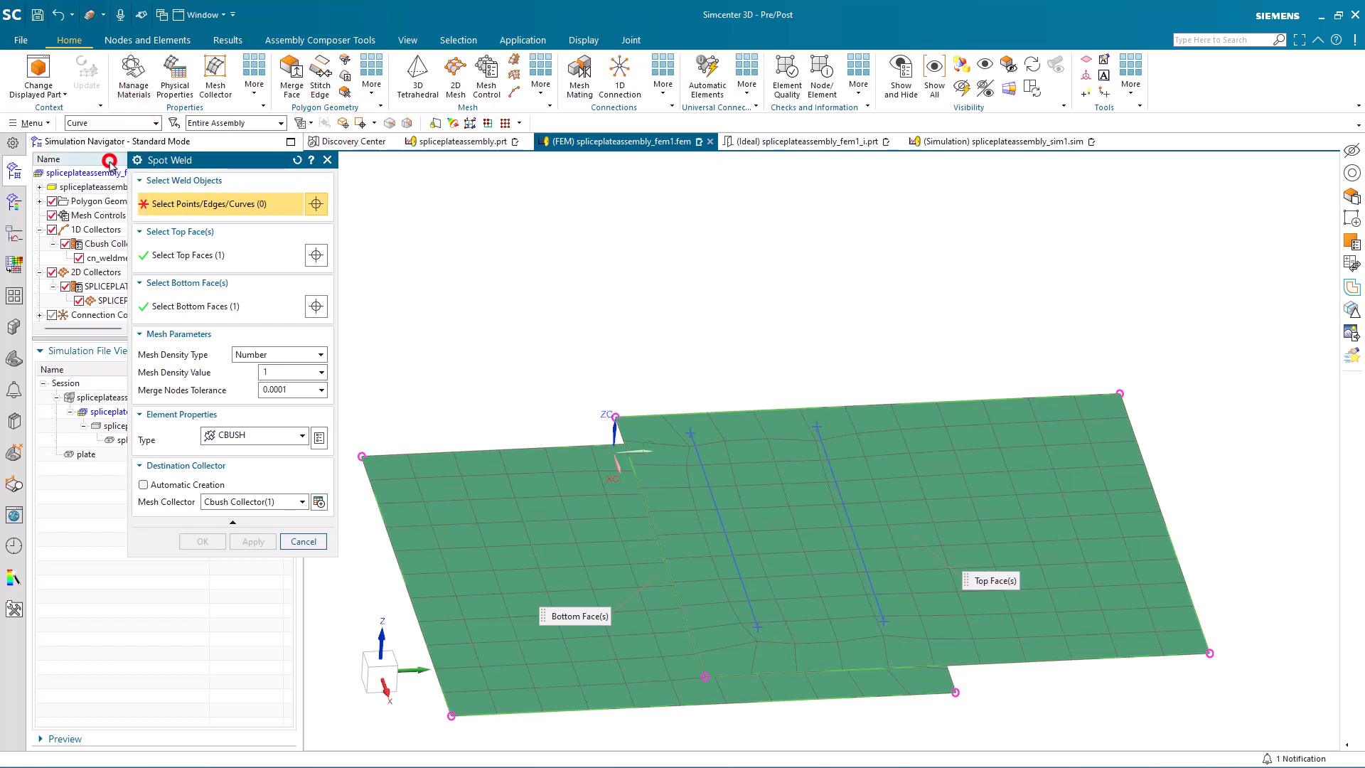
Step: Use the two lines as the spot weld objects with a mesh density number of 3, and update the FEM
click(736, 546)
click(850, 539)
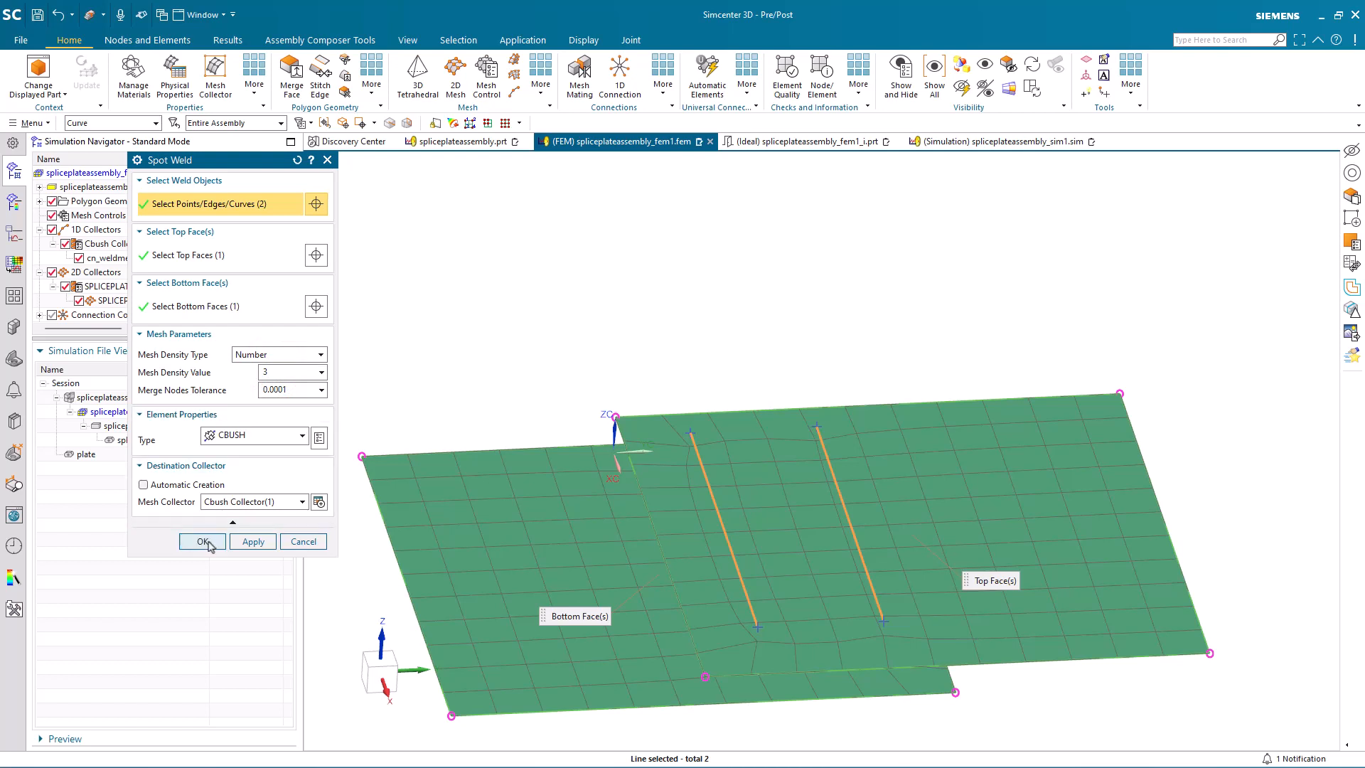
click(203, 542)
click(90, 84)
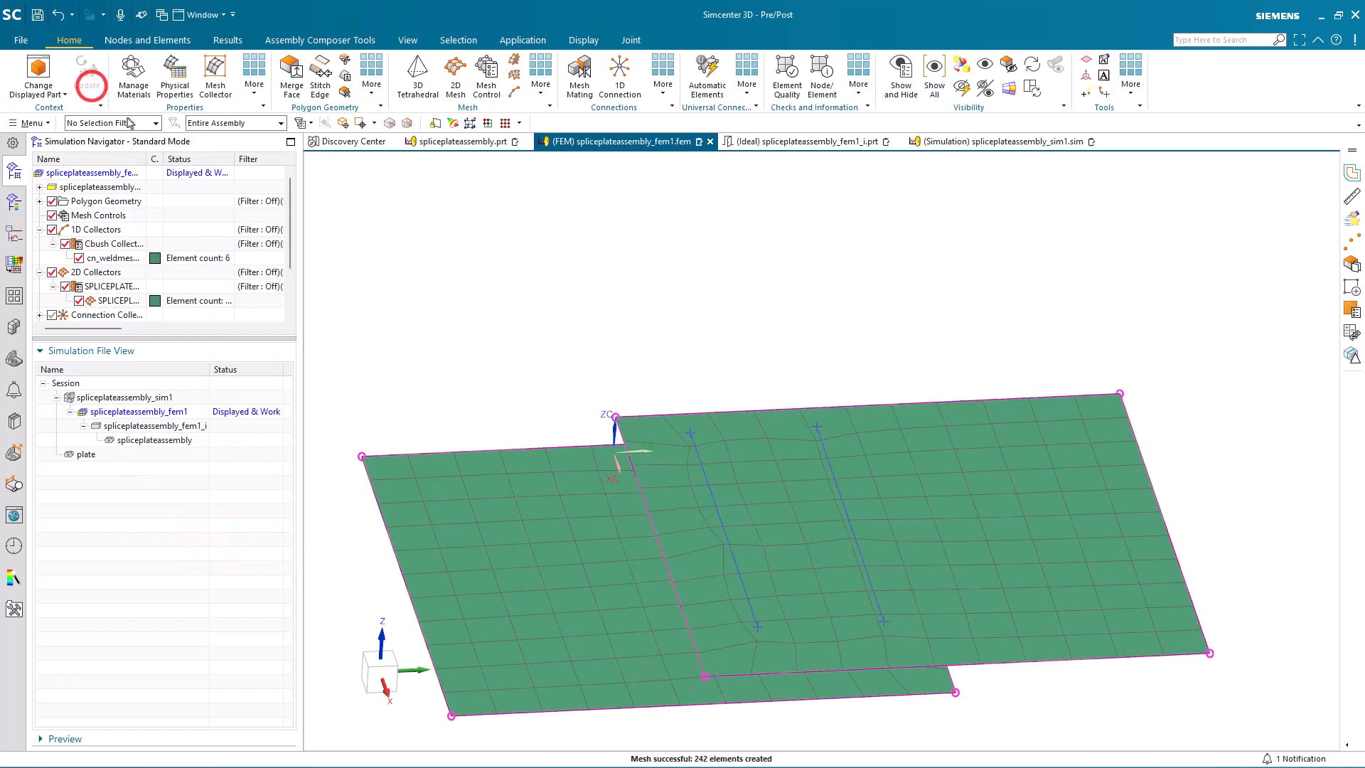
Step: Switch to spliceplateassembly_sim1, clone Solution 1 and rename the copy as s2
middle_drag(792, 494, 801, 547)
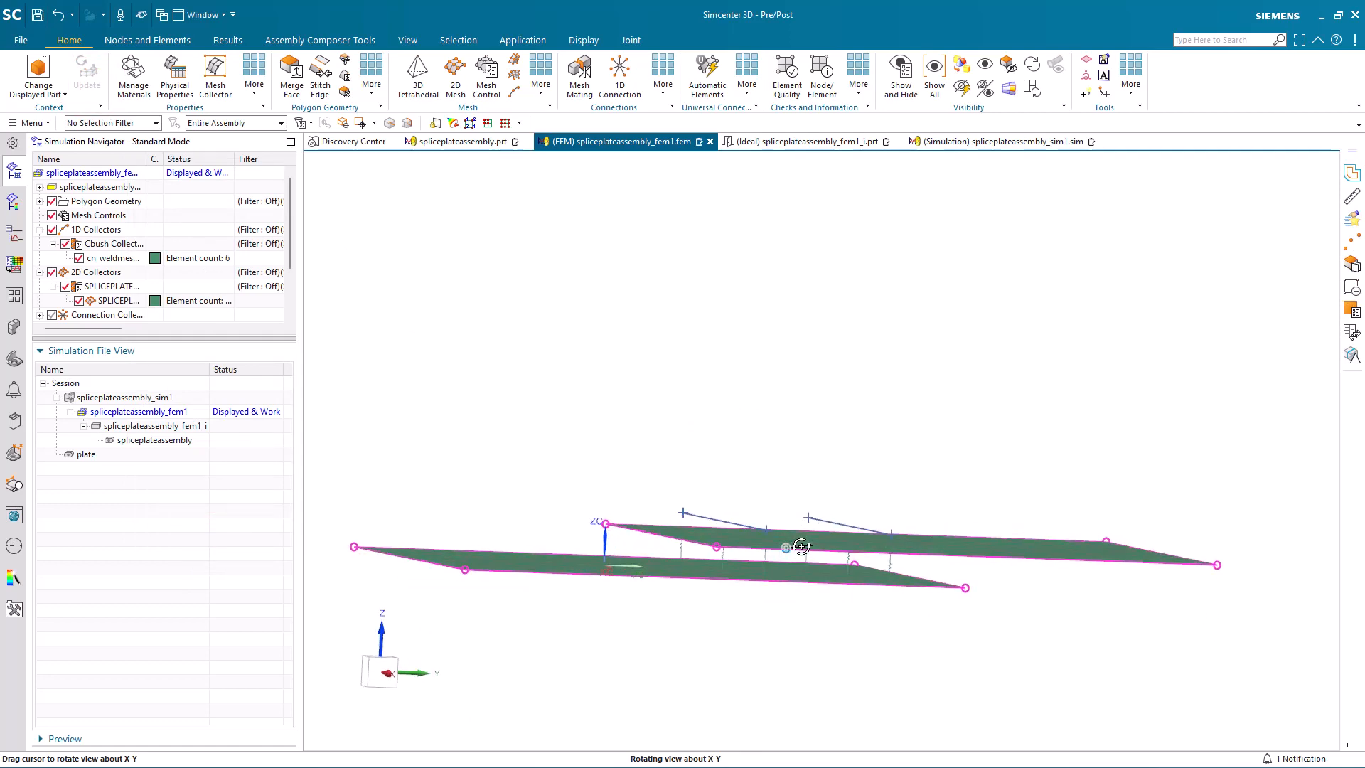
scroll(782, 551, up, 3)
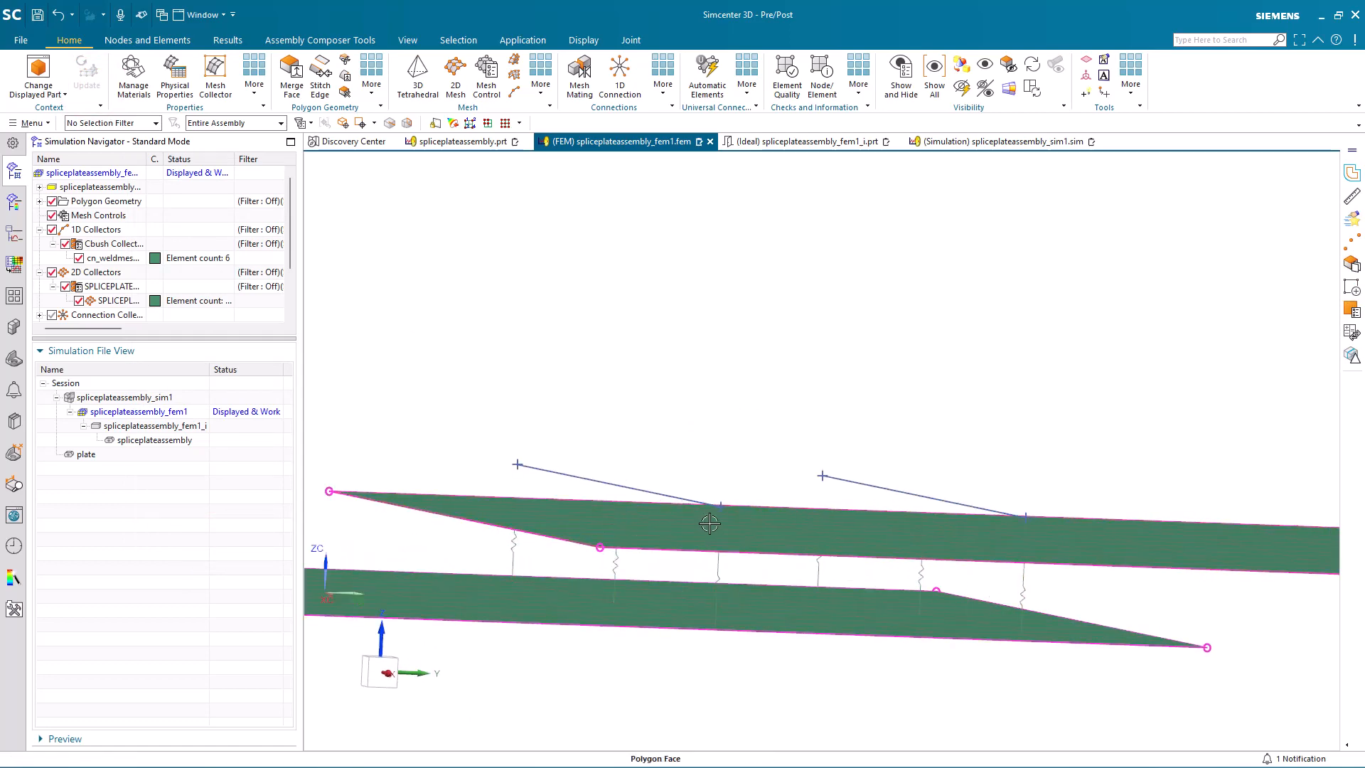
middle_drag(710, 525, 793, 484)
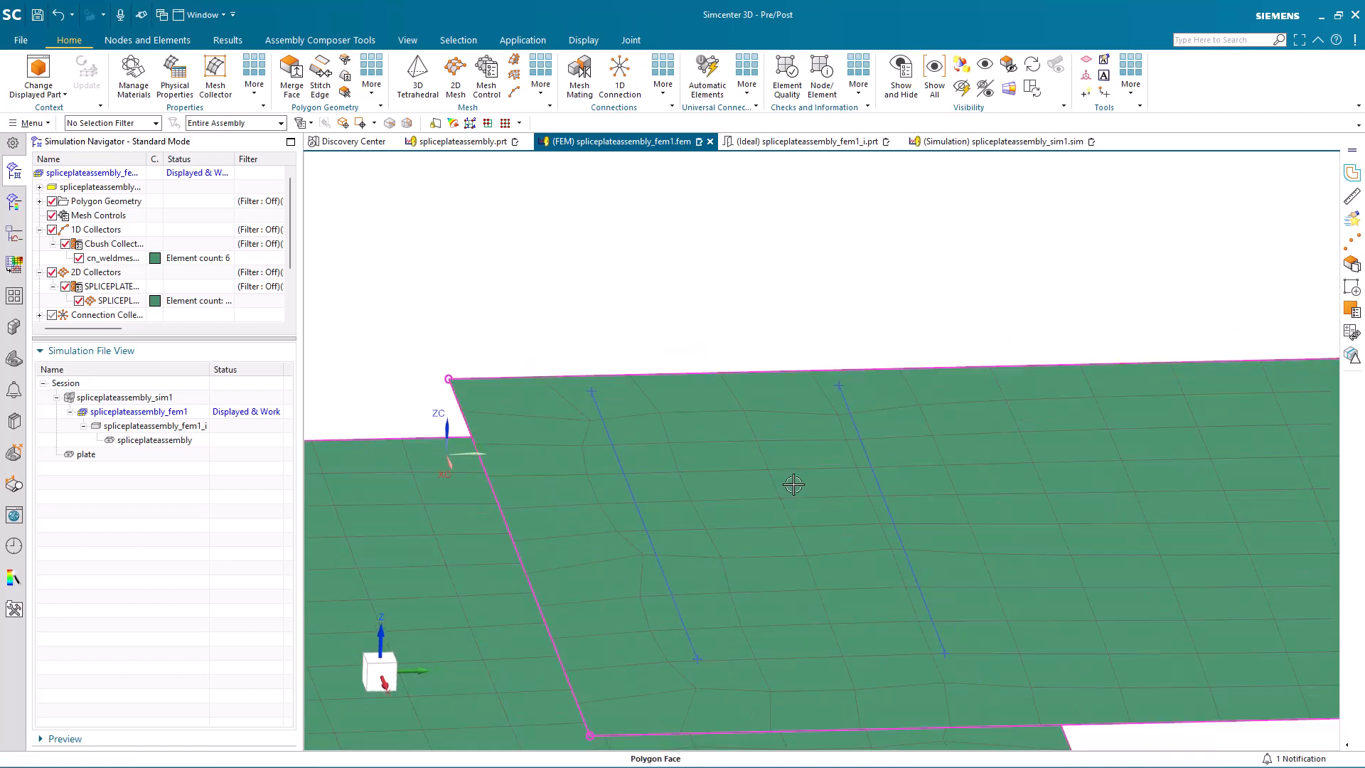
scroll(793, 485, down, 2)
double_click(158, 397)
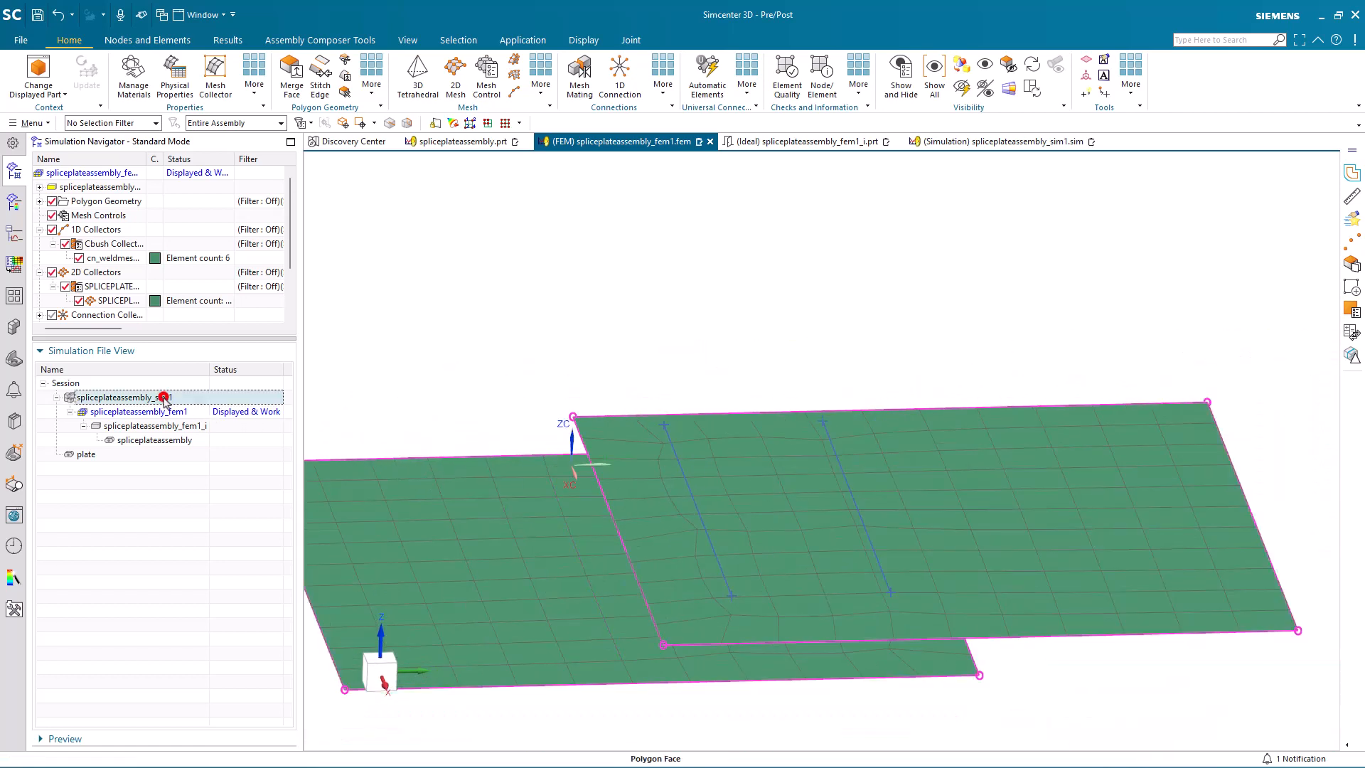
right_click(91, 230)
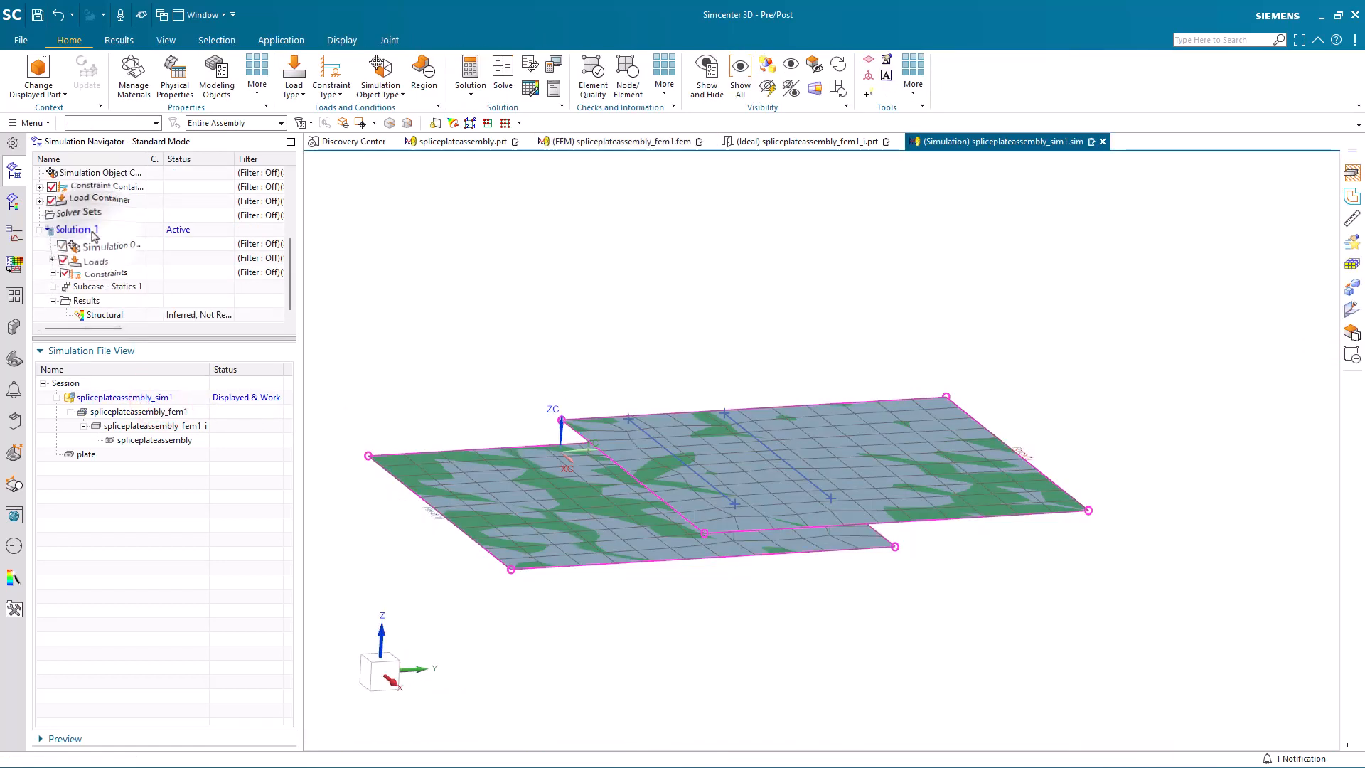
click(123, 311)
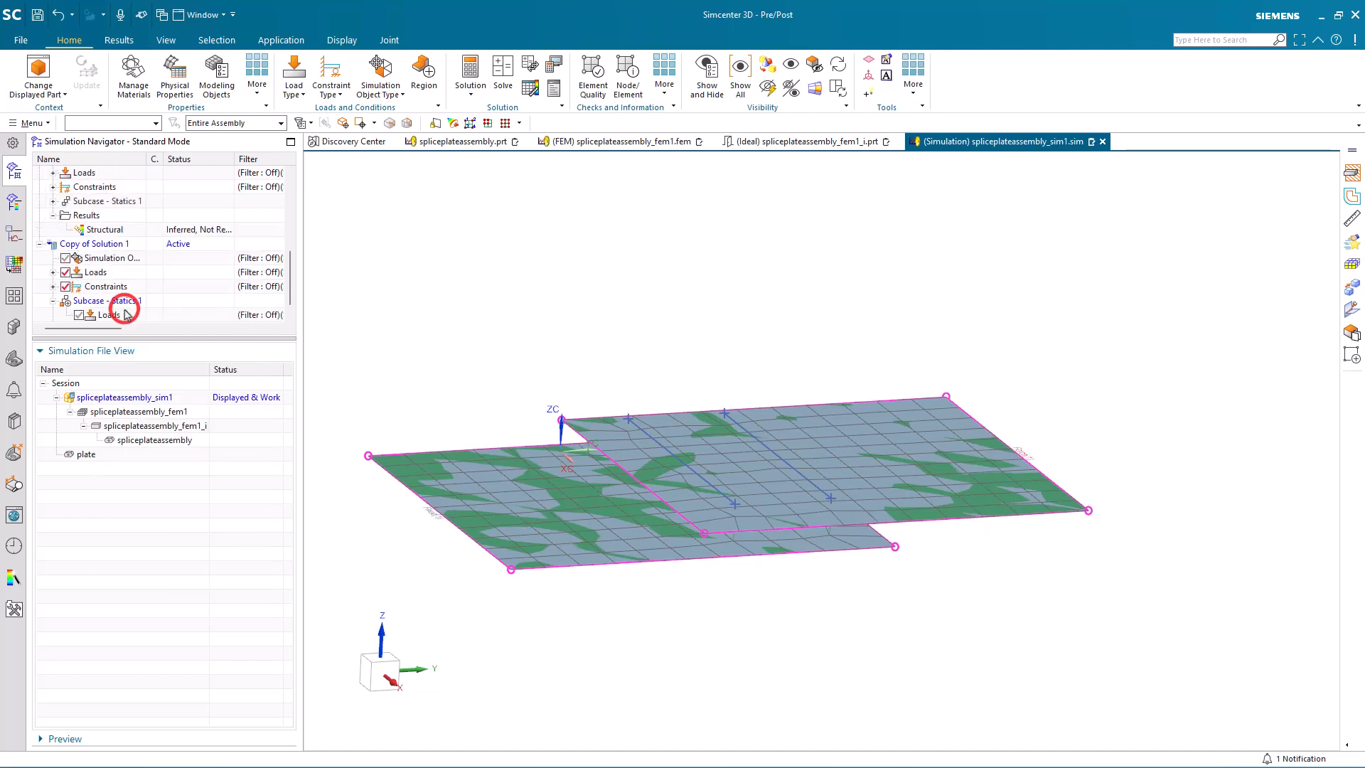
right_click(104, 245)
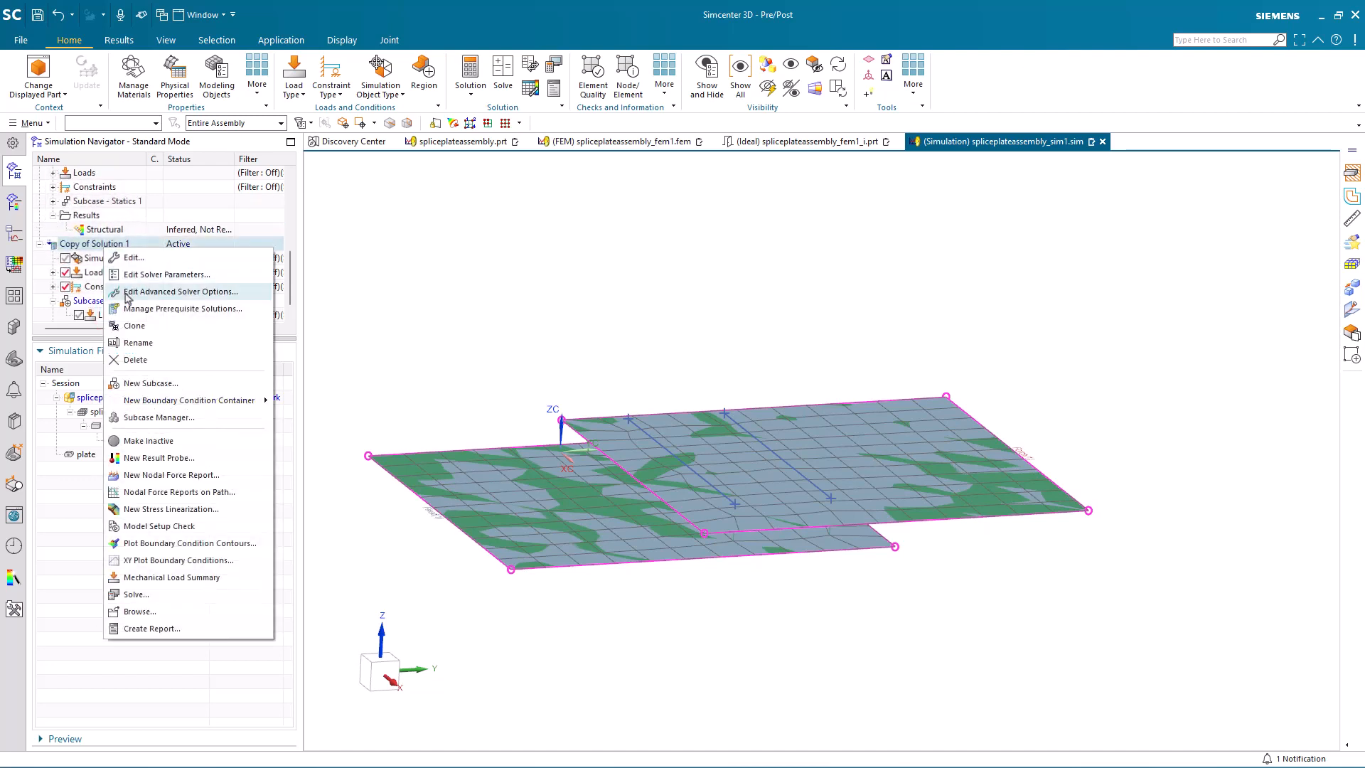
click(140, 343)
text(s2)
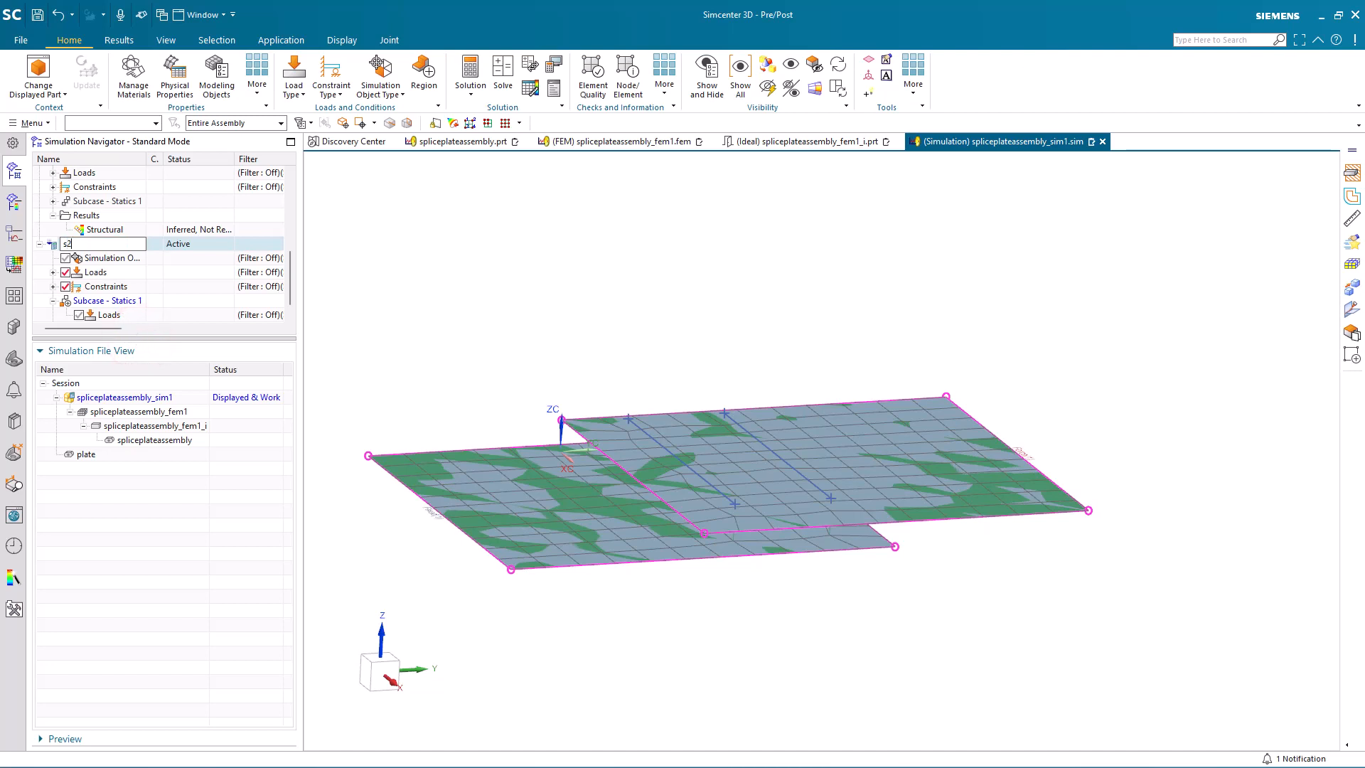
key(Return)
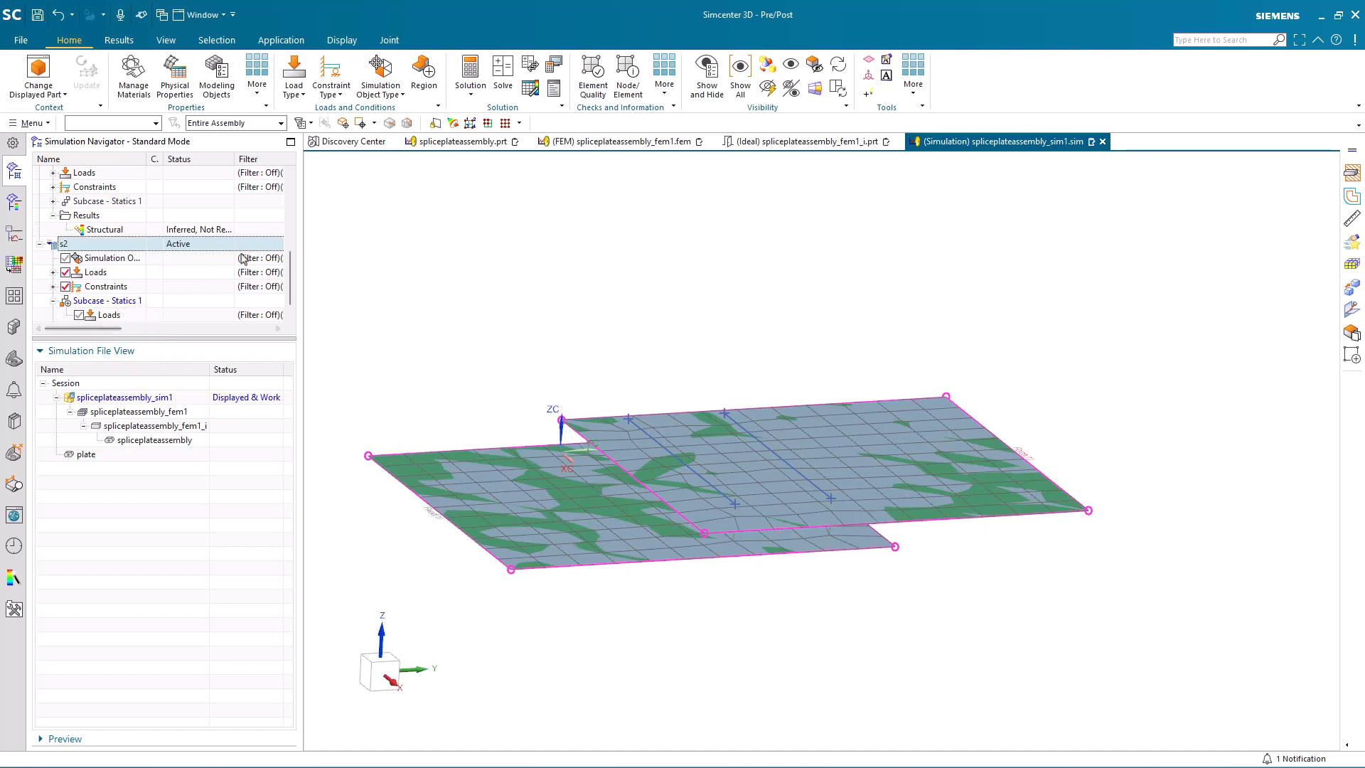
Step: Solve solution s2 with the model setup check enabled, decline the message review and close the solver monitoring and information windows
click(503, 72)
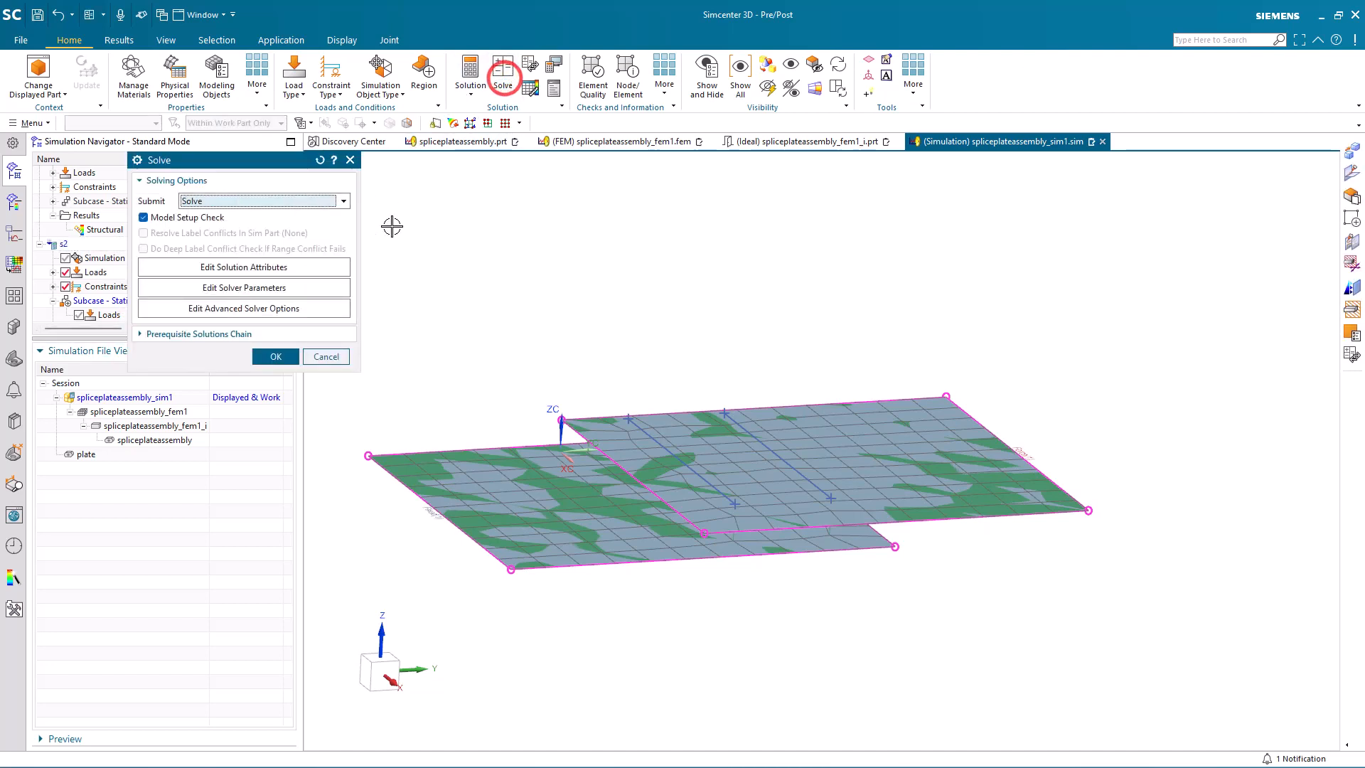
click(276, 356)
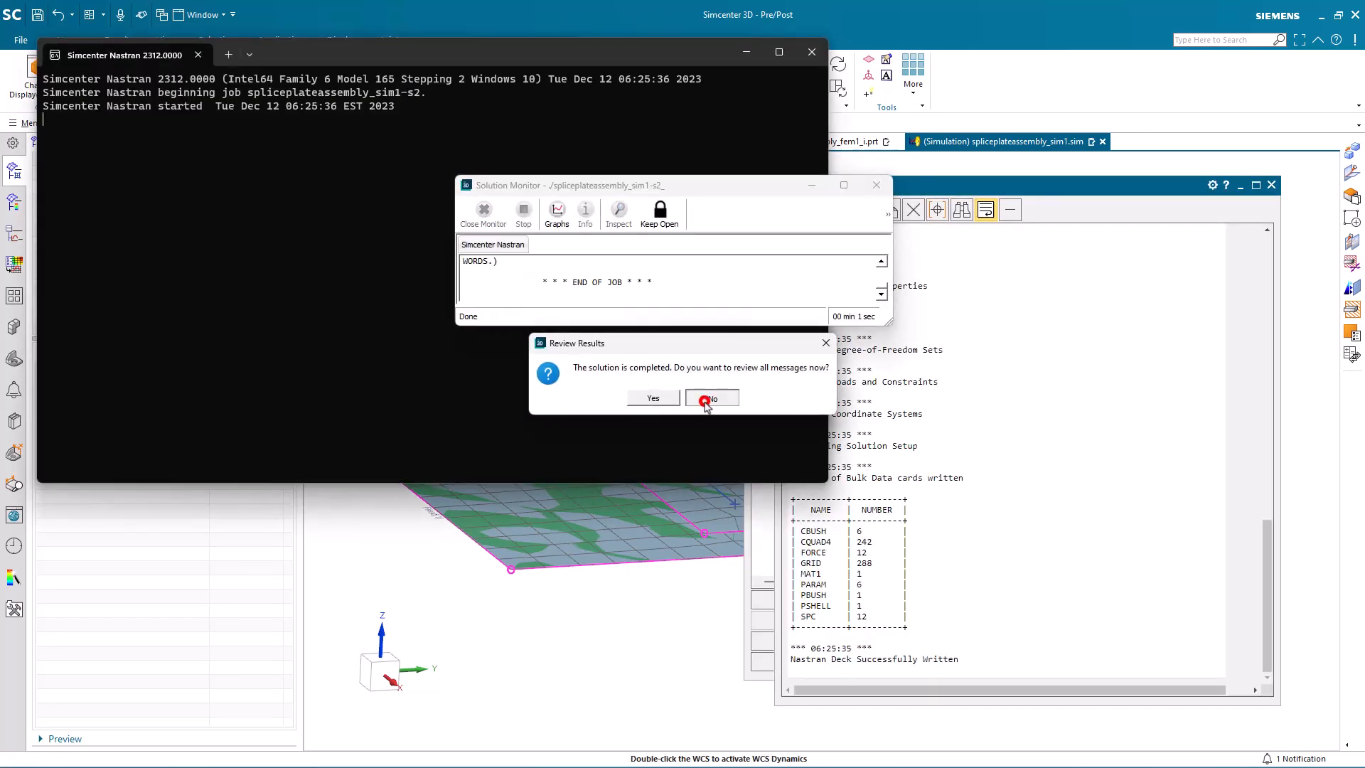
click(711, 399)
click(756, 662)
click(756, 662)
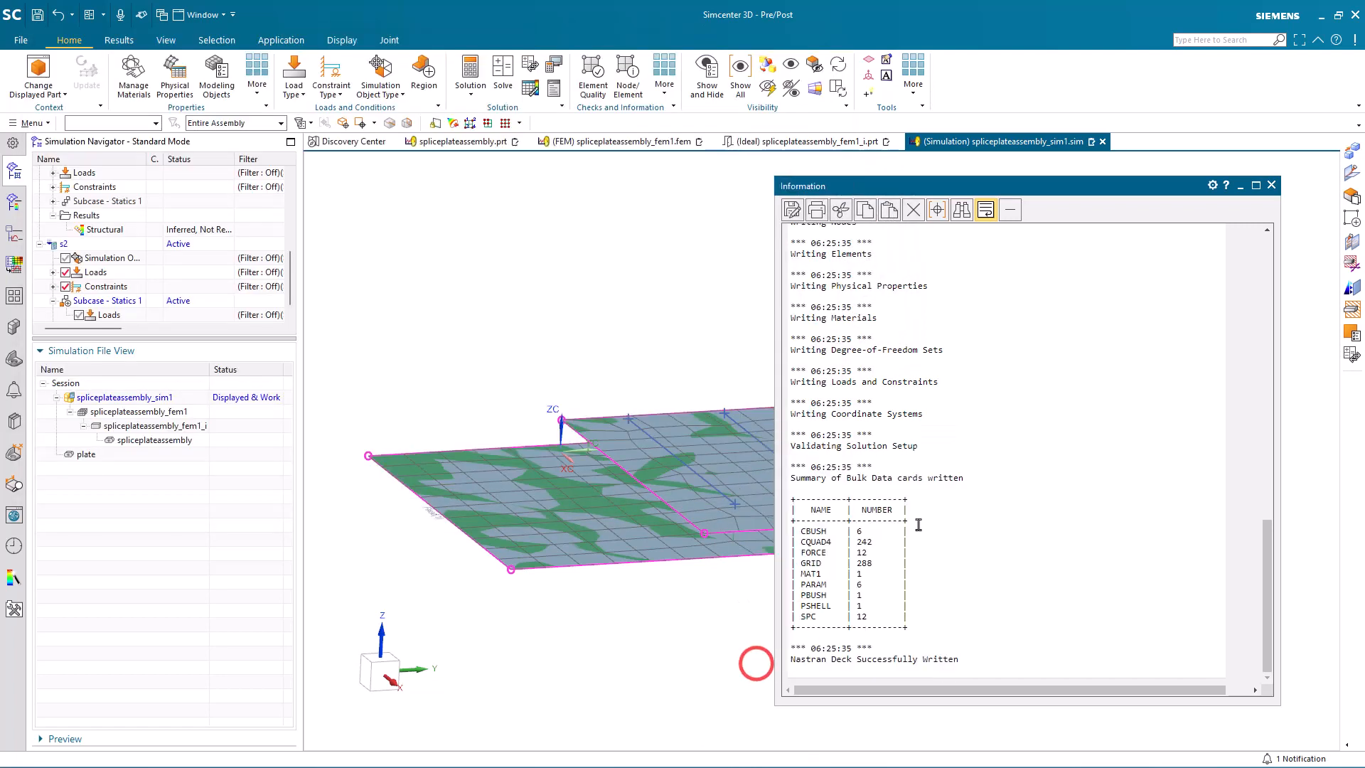
click(1272, 185)
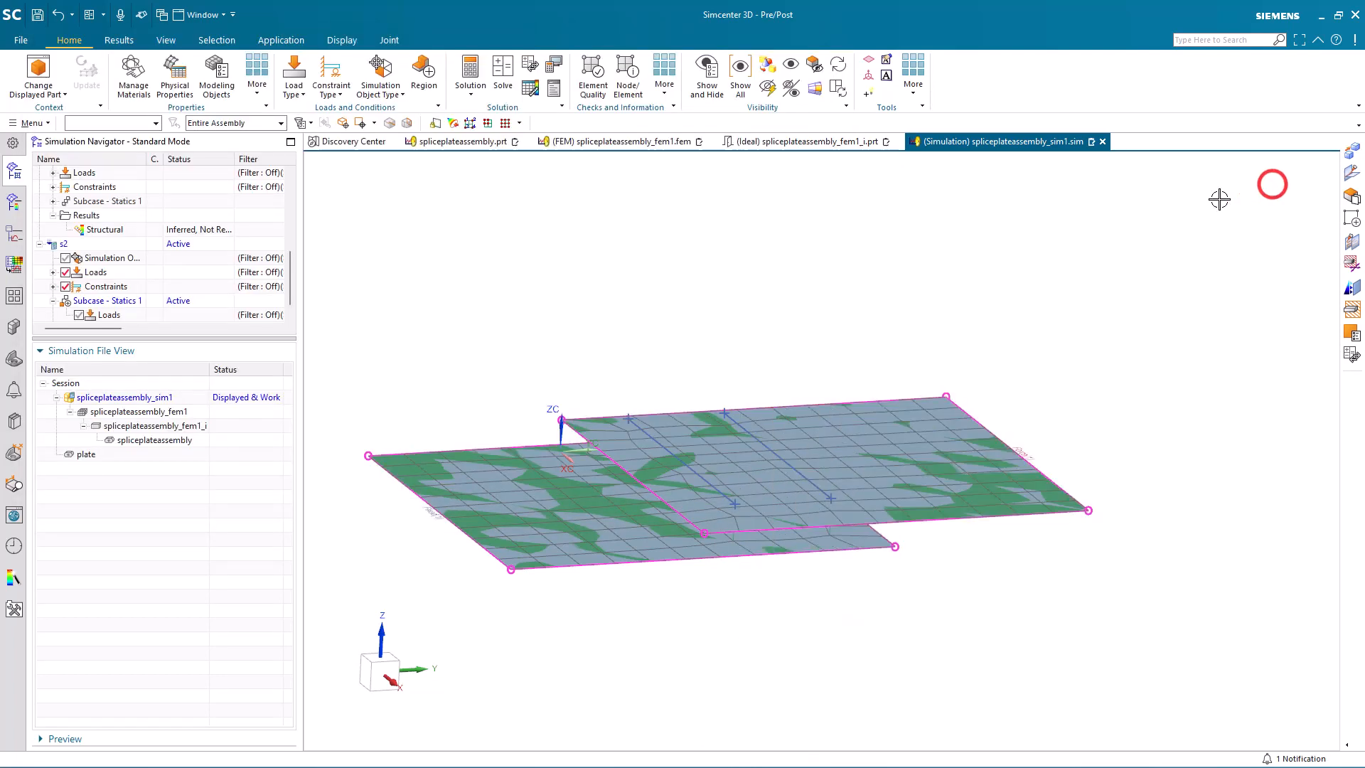
Step: Open the structural results and plot the nodal displacement magnitude of Solution 1 as a contour
scroll(160, 301, down, 1)
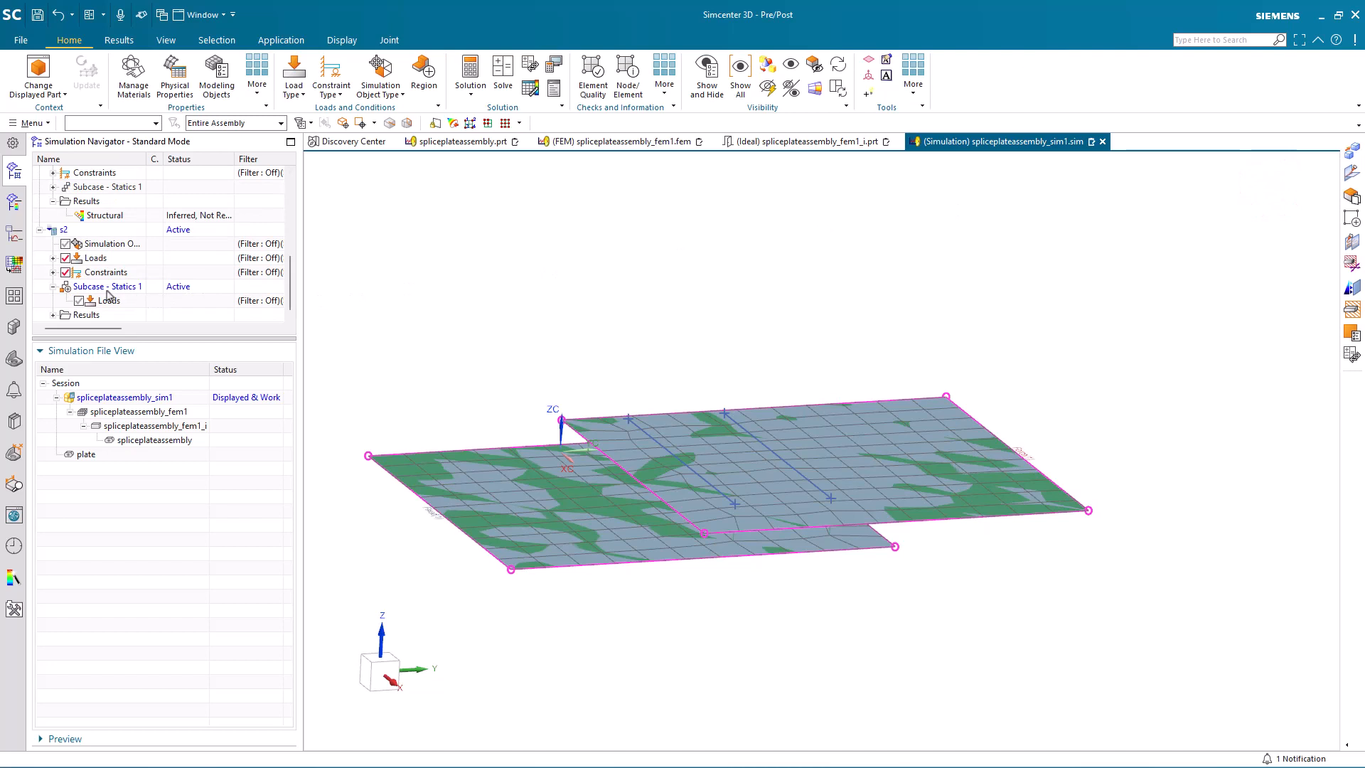
click(52, 314)
double_click(90, 318)
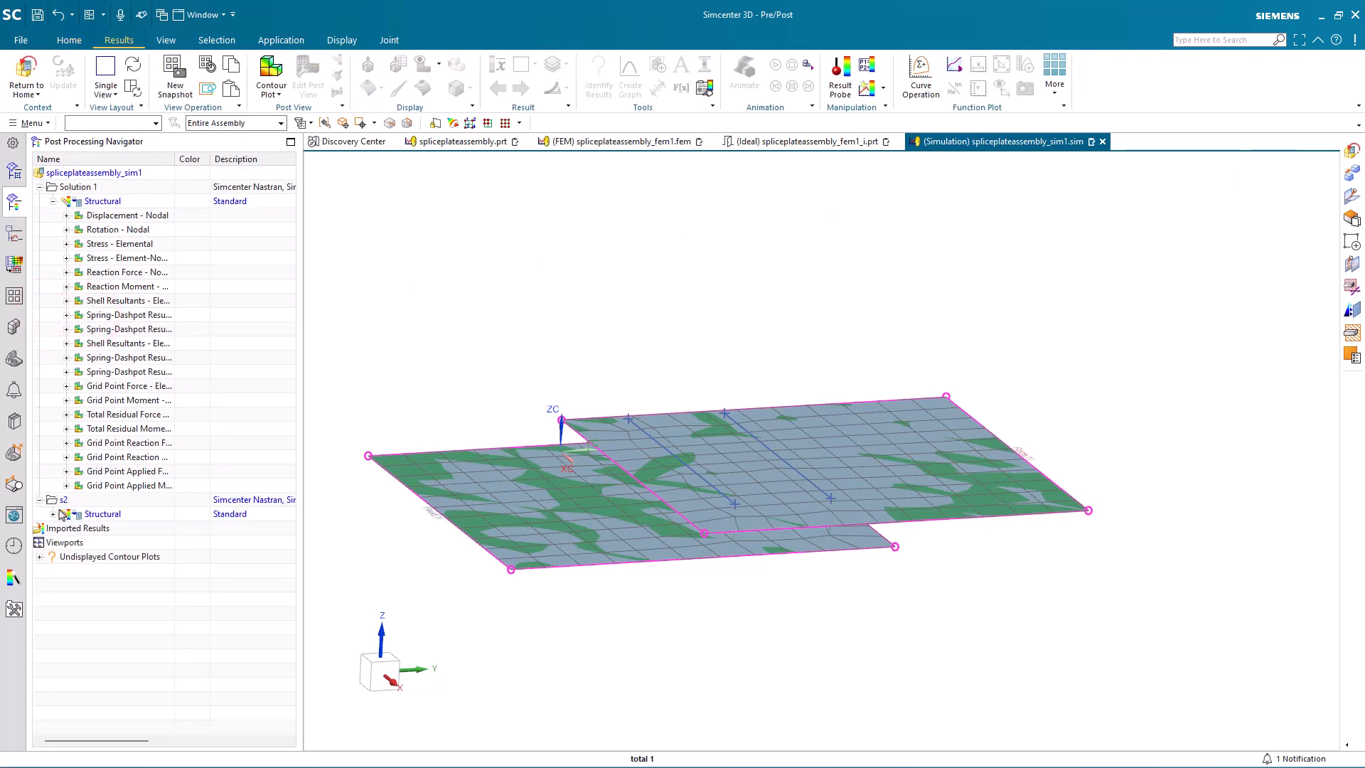
double_click(106, 216)
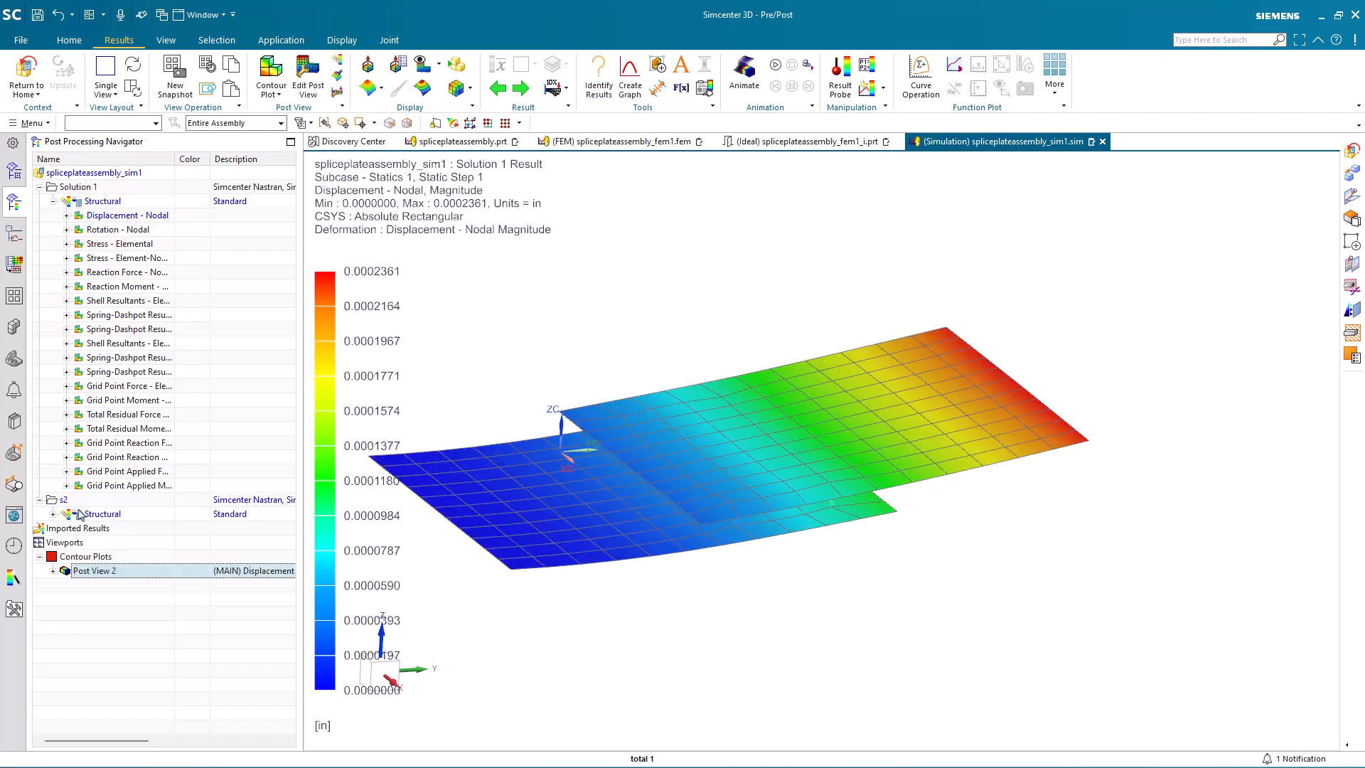
Step: Plot the s2 nodal displacement magnitude in an upper-and-lower layout beneath Solution 1, synchronize both views and compare the spot welds from the side
click(53, 513)
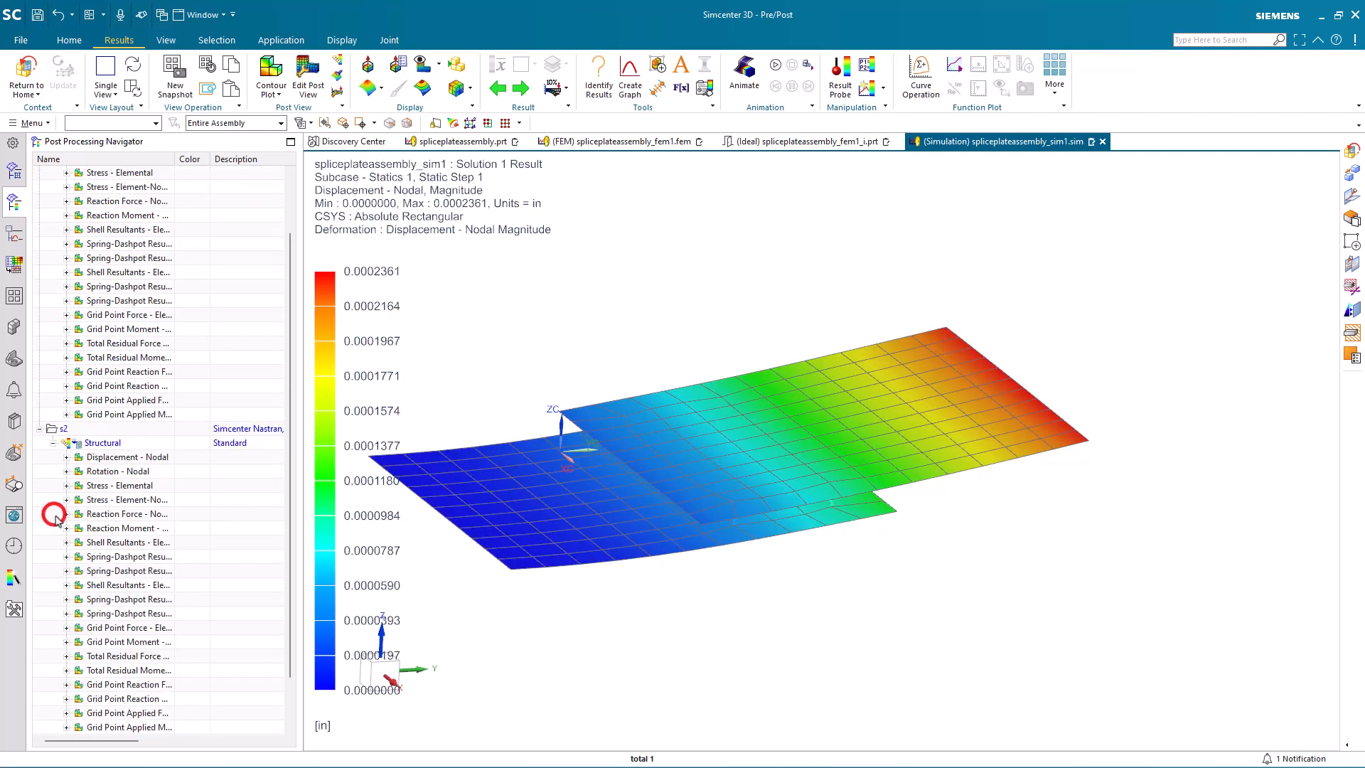
click(65, 457)
drag(104, 513, 855, 465)
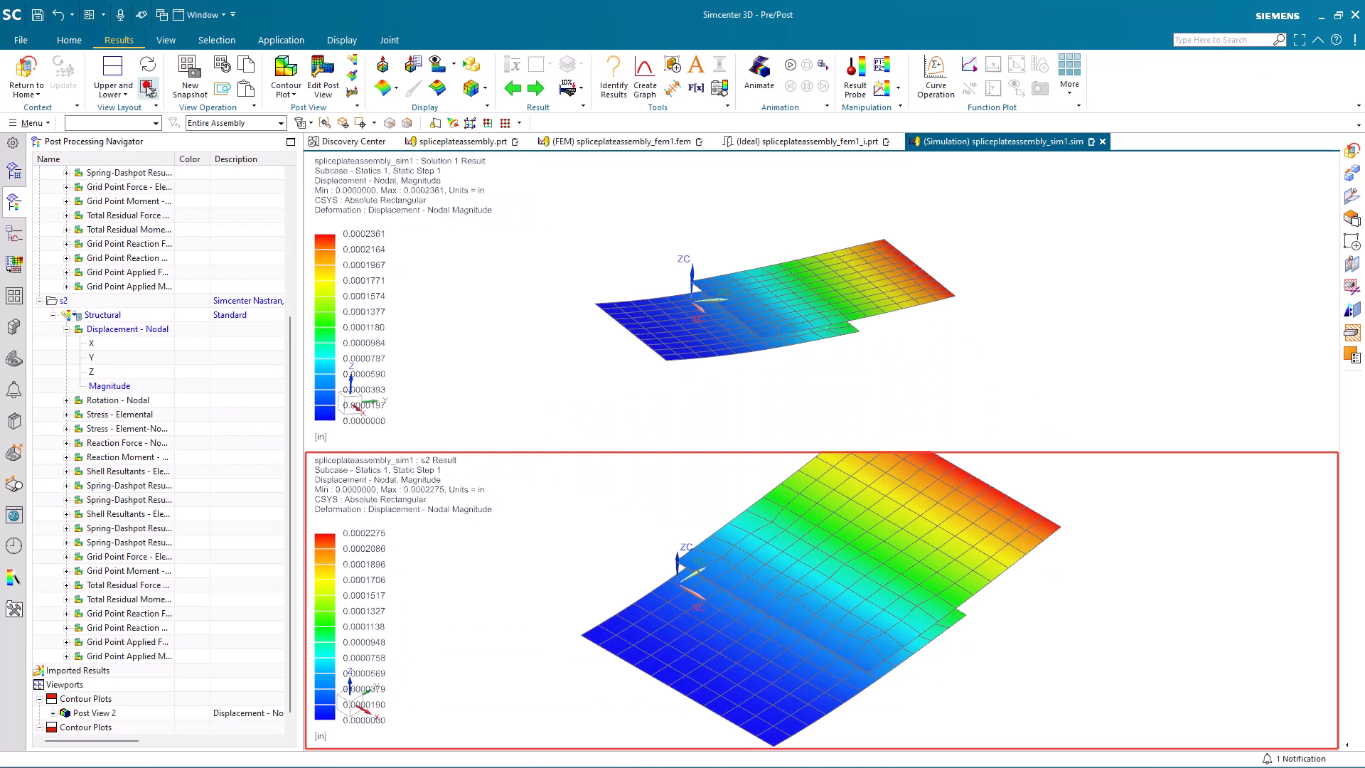
click(147, 86)
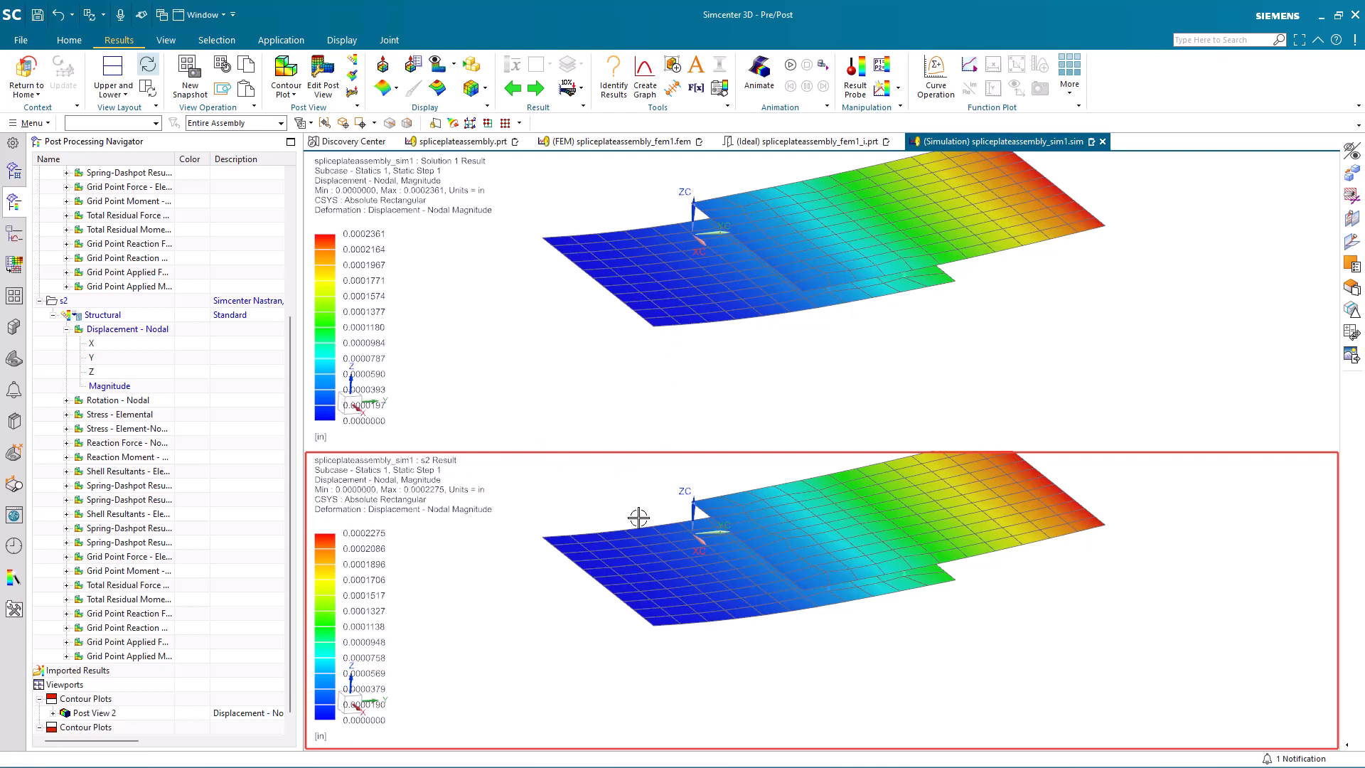
middle_drag(904, 641, 891, 618)
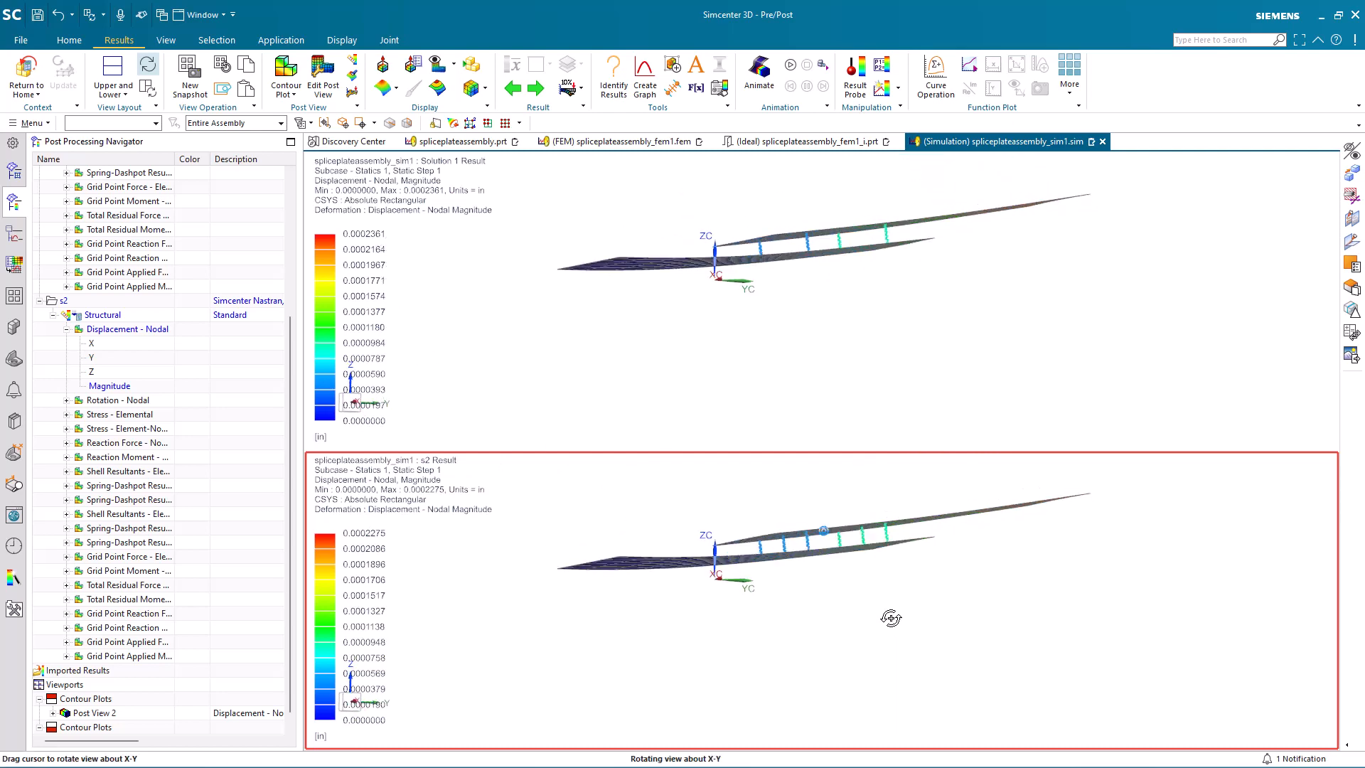
scroll(809, 502, up, 5)
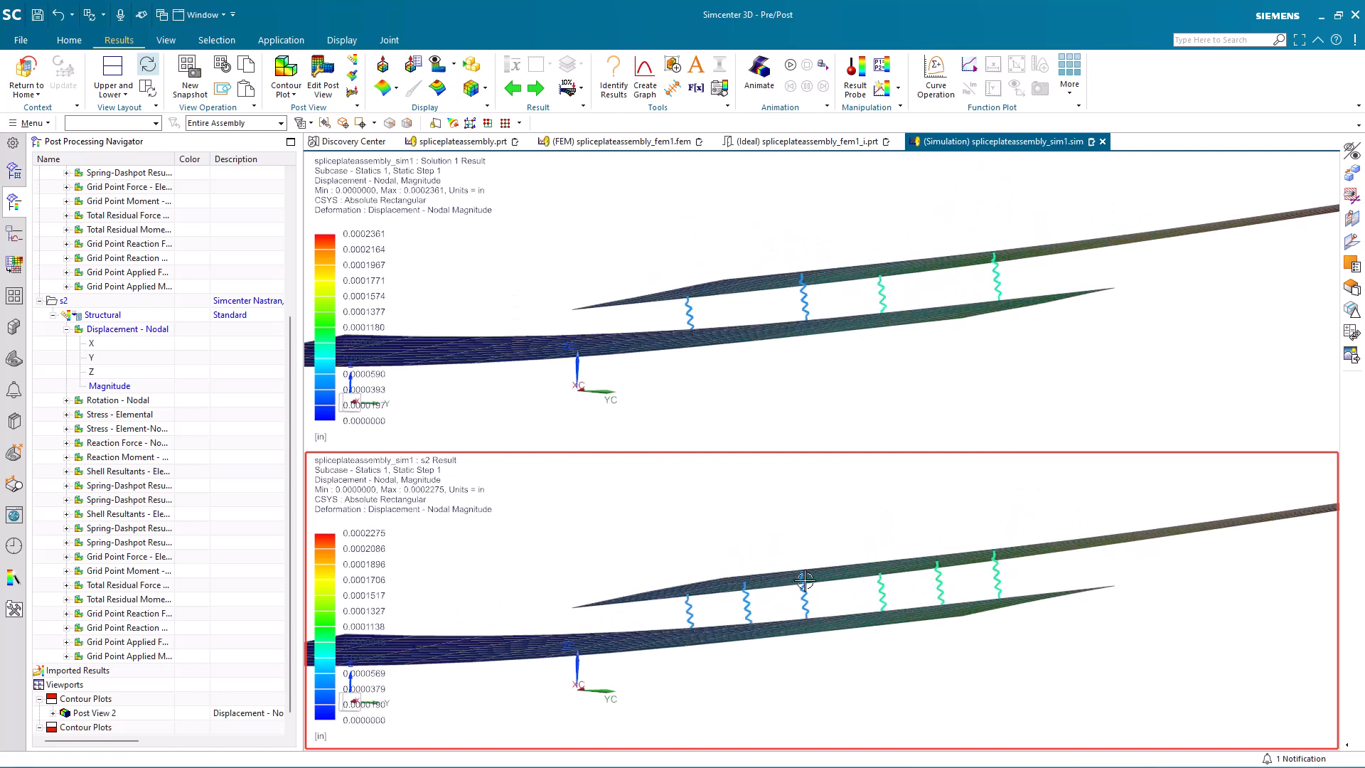